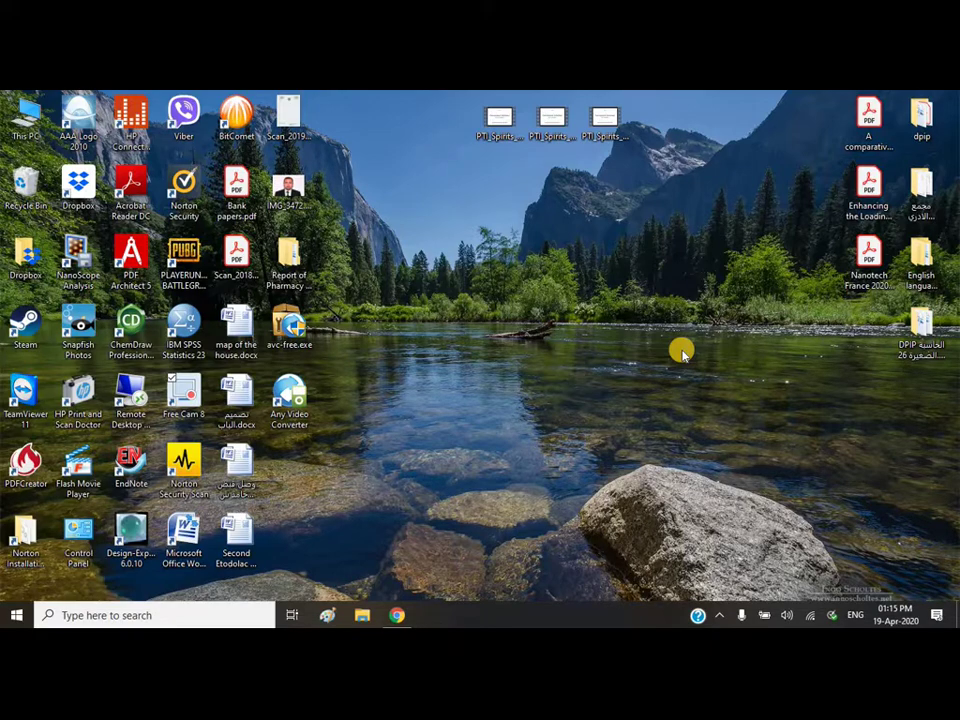
Step: Switch to Chrome and load the Google home page in the empty browser tab
{"action": "left_click", "coordinate": [395, 615]}
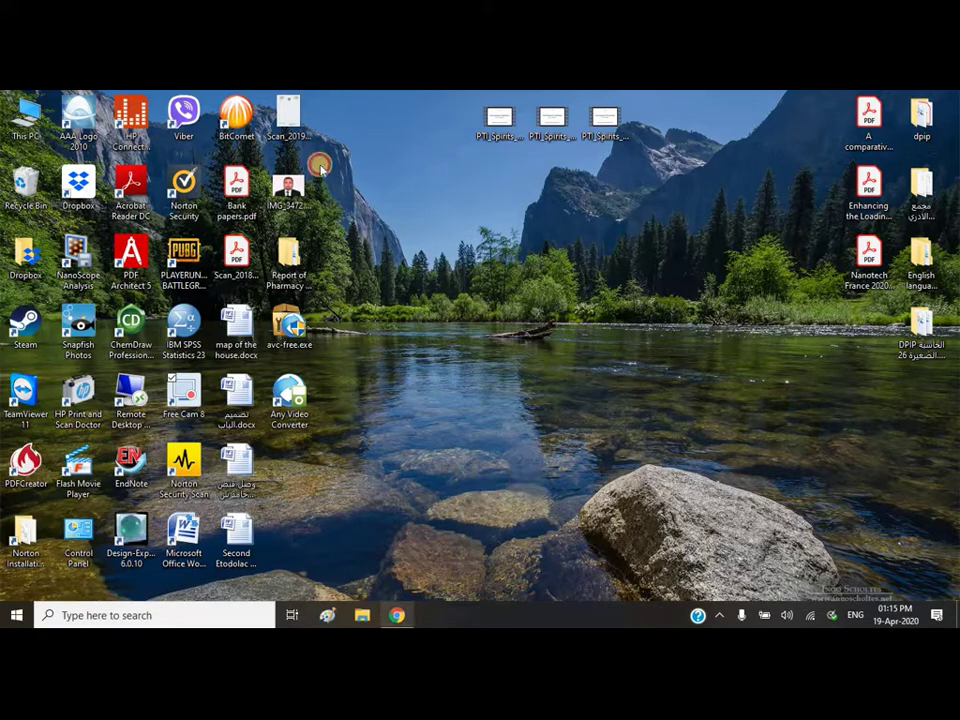
{"action": "left_click", "coordinate": [191, 102]}
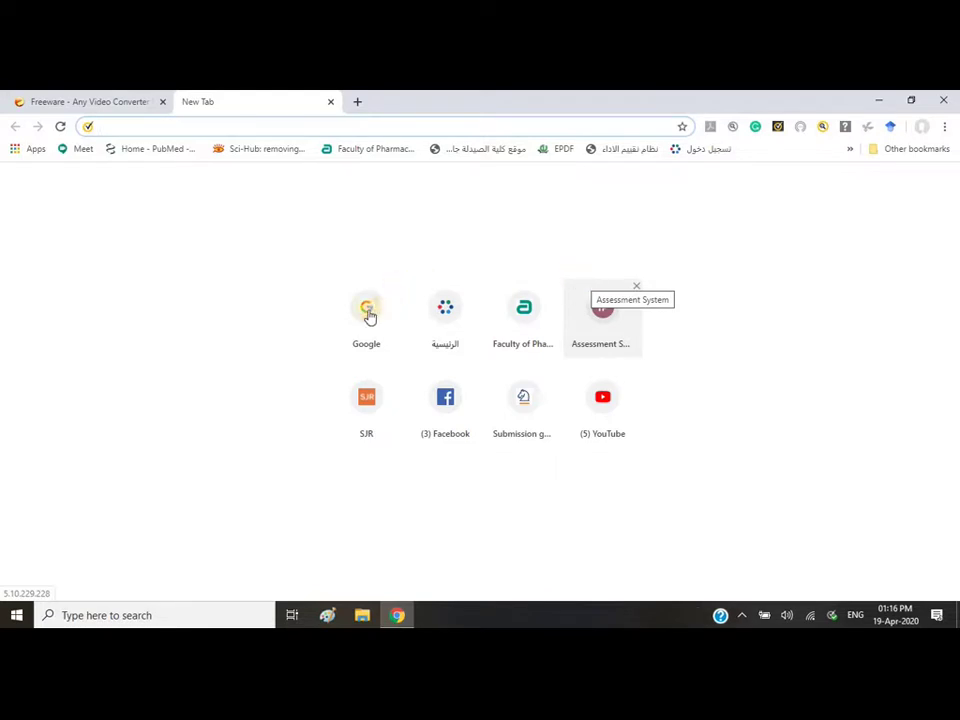
{"action": "left_click", "coordinate": [368, 316]}
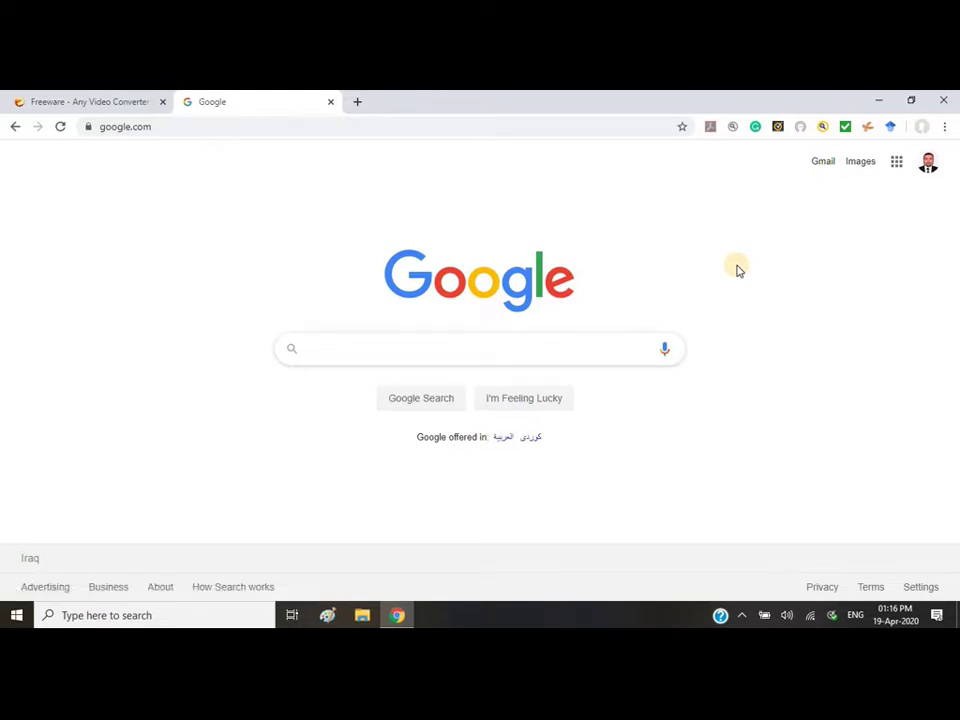
Step: Check the size and file type of the desktop video PTI_Spirits_Elixir_Syrups.wmv in its properties, and close them
{"action": "left_click", "coordinate": [880, 101]}
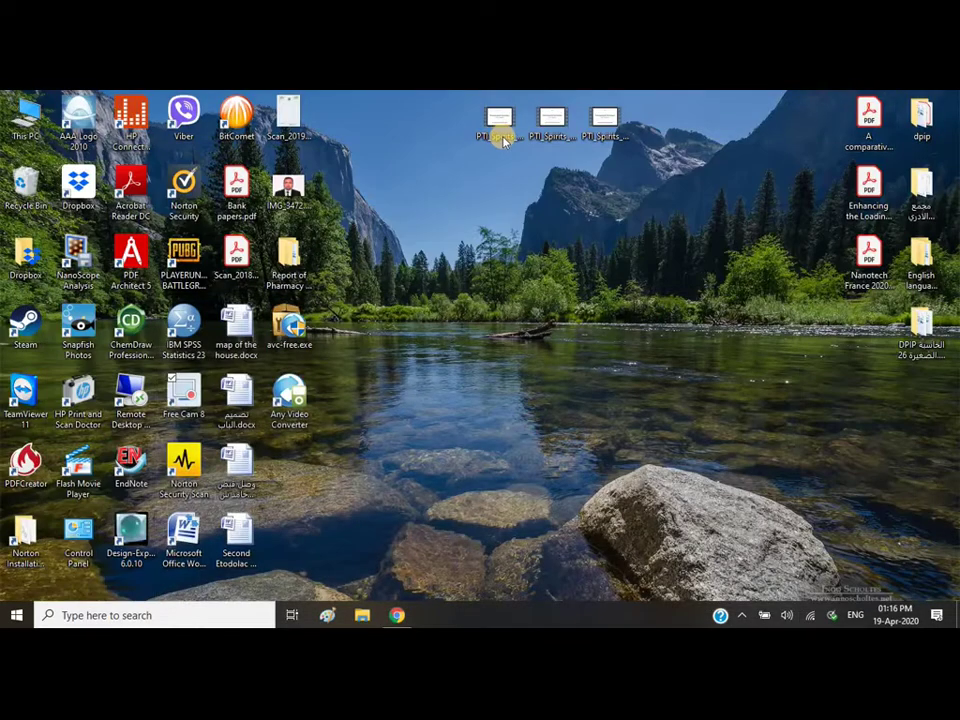
{"action": "left_click", "coordinate": [500, 135]}
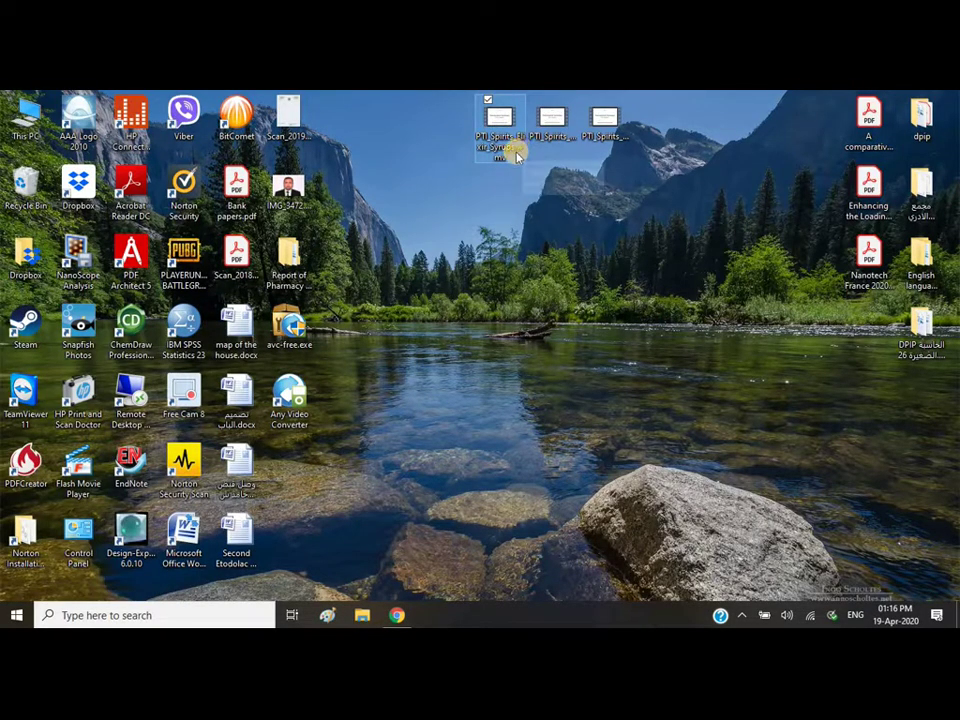
{"action": "right_click", "coordinate": [497, 120]}
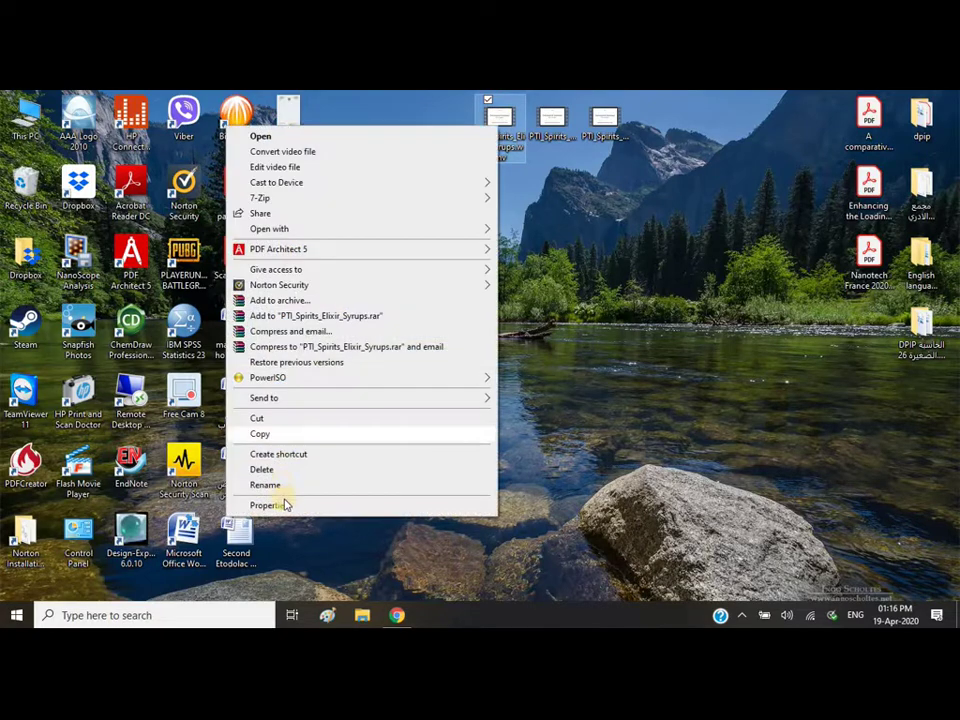
{"action": "left_click", "coordinate": [470, 505]}
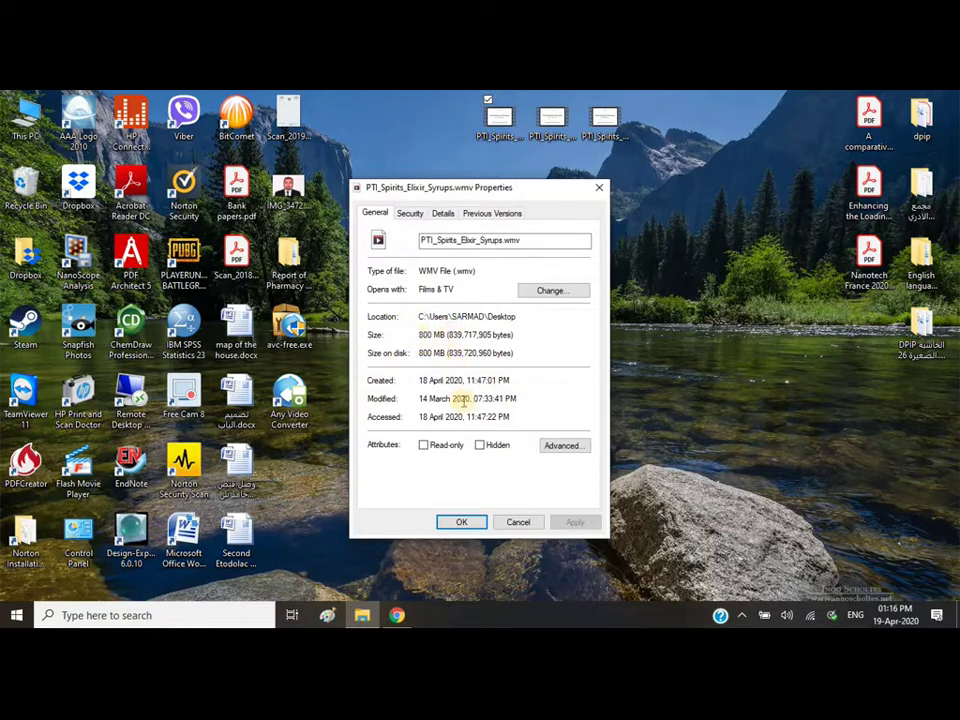
{"action": "left_click", "coordinate": [461, 521]}
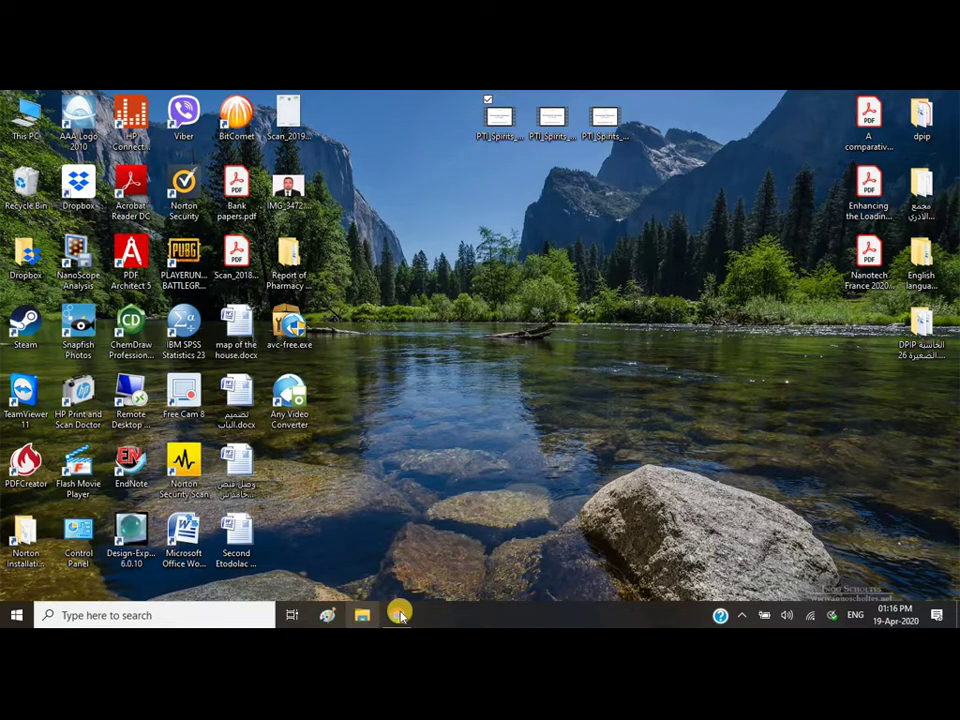
Step: Return to Chrome and search Google for "convert wmv to mp4 windows 10 software free download"
{"action": "left_click", "coordinate": [399, 615]}
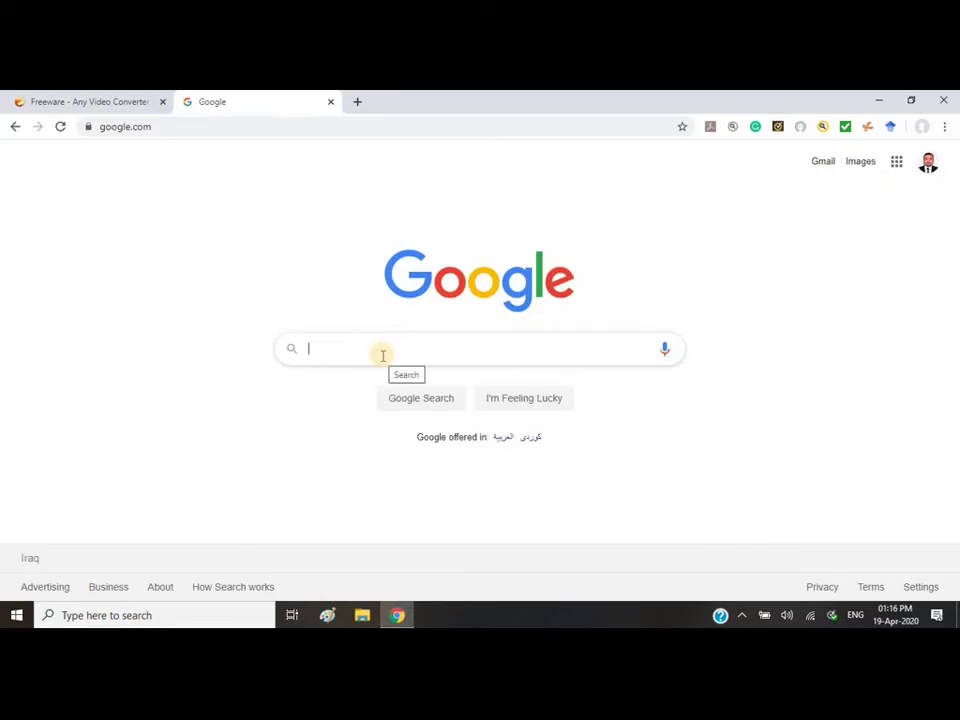
{"action": "type", "text": "convert"}
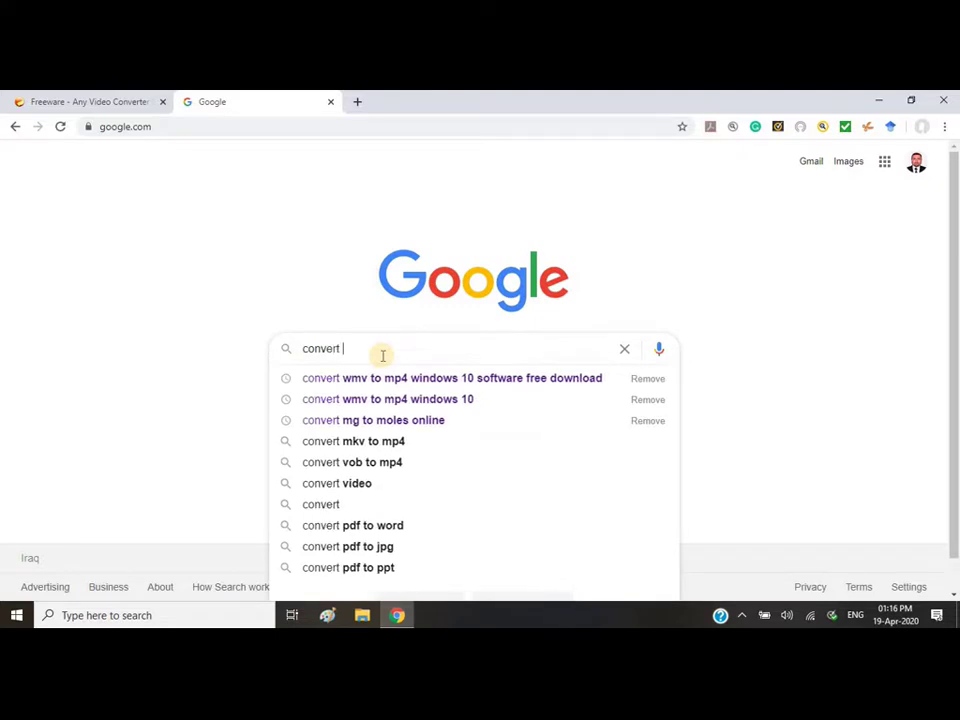
{"action": "key", "text": "BackSpace"}
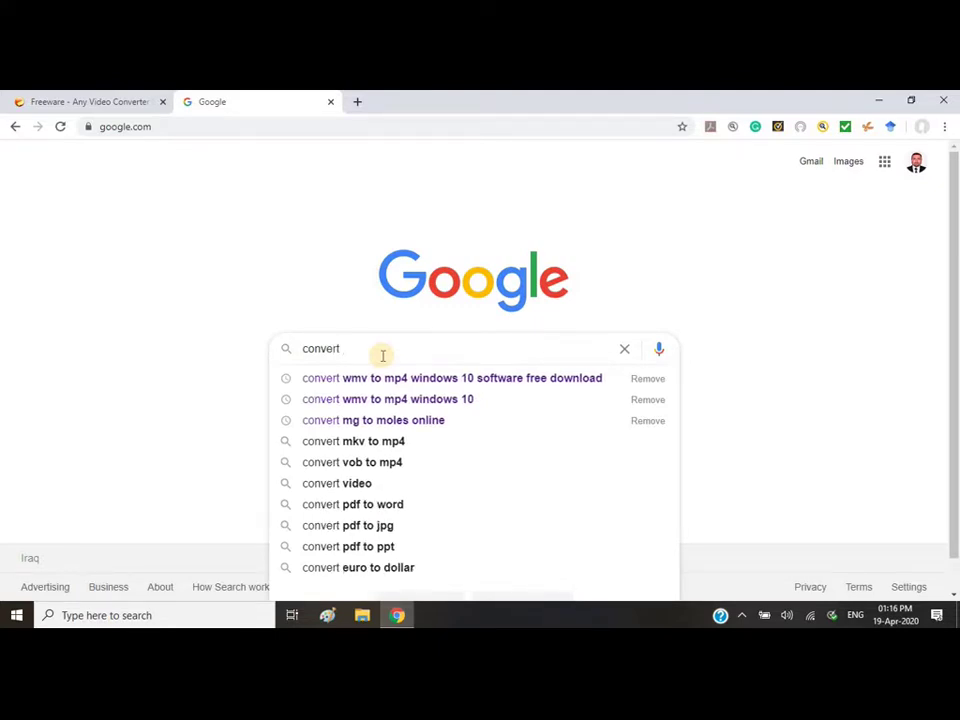
{"action": "key", "text": "Down"}
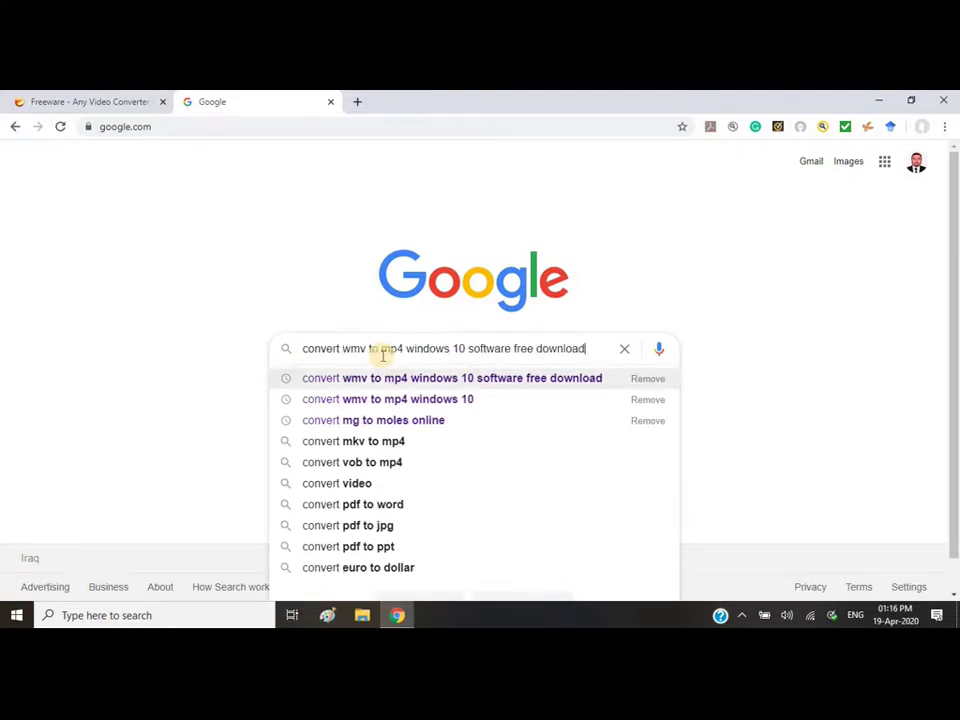
{"action": "key", "text": "Return"}
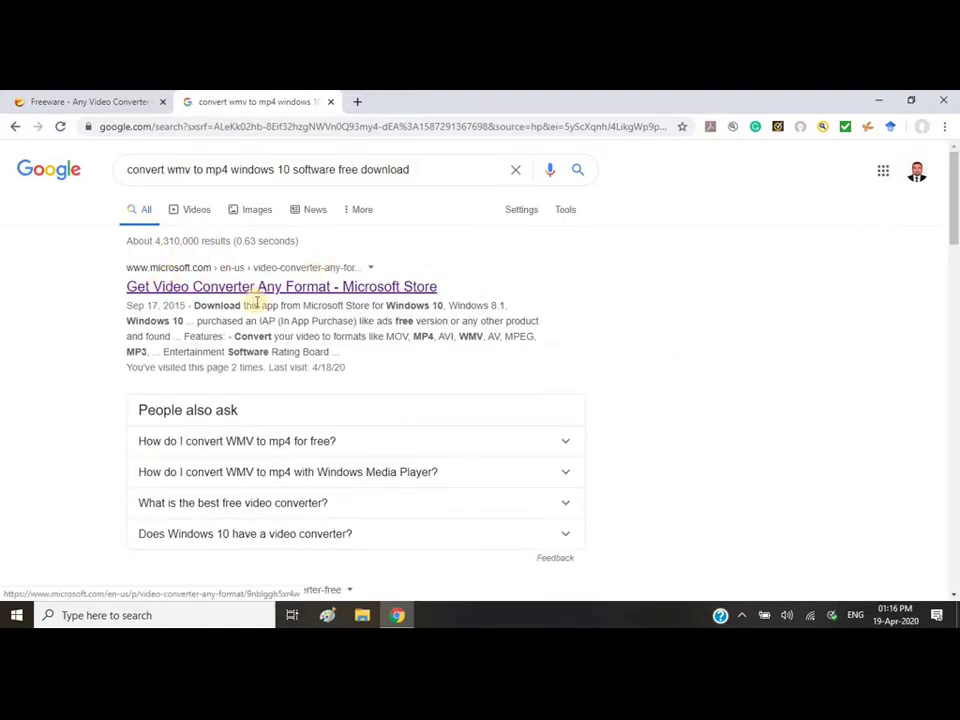
Step: Review the converter software search results, including the Microsoft Store page for Video Converter Any Format
{"action": "scroll", "coordinate": [311, 315], "scroll_direction": "down", "scroll_amount": 5}
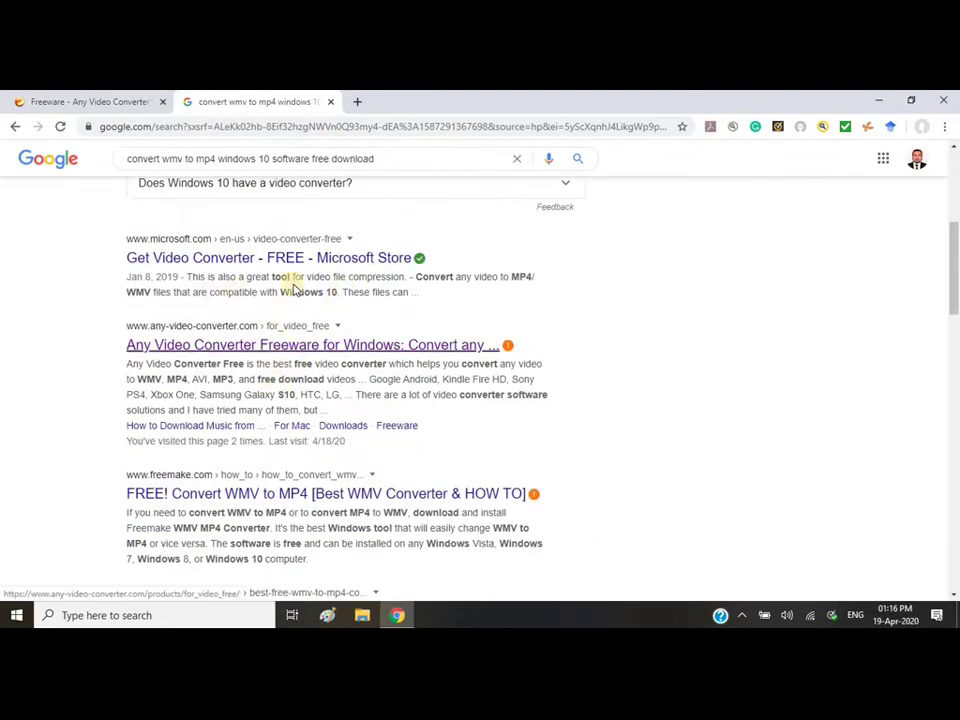
{"action": "scroll", "coordinate": [313, 298], "scroll_direction": "up", "scroll_amount": 5}
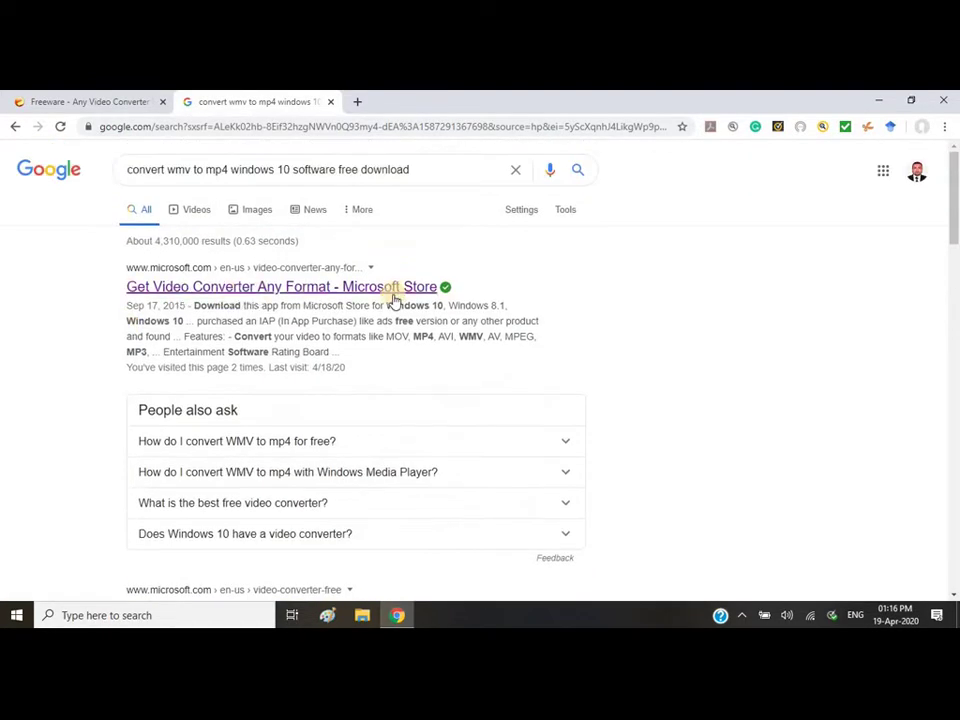
{"action": "left_click", "coordinate": [270, 287]}
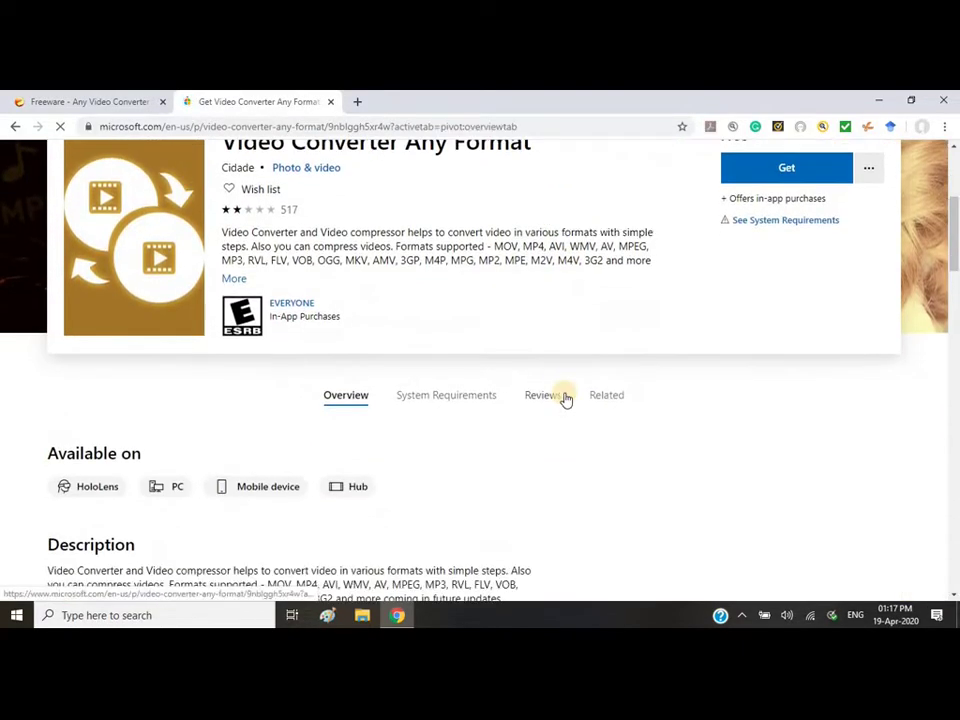
{"action": "left_click", "coordinate": [15, 126]}
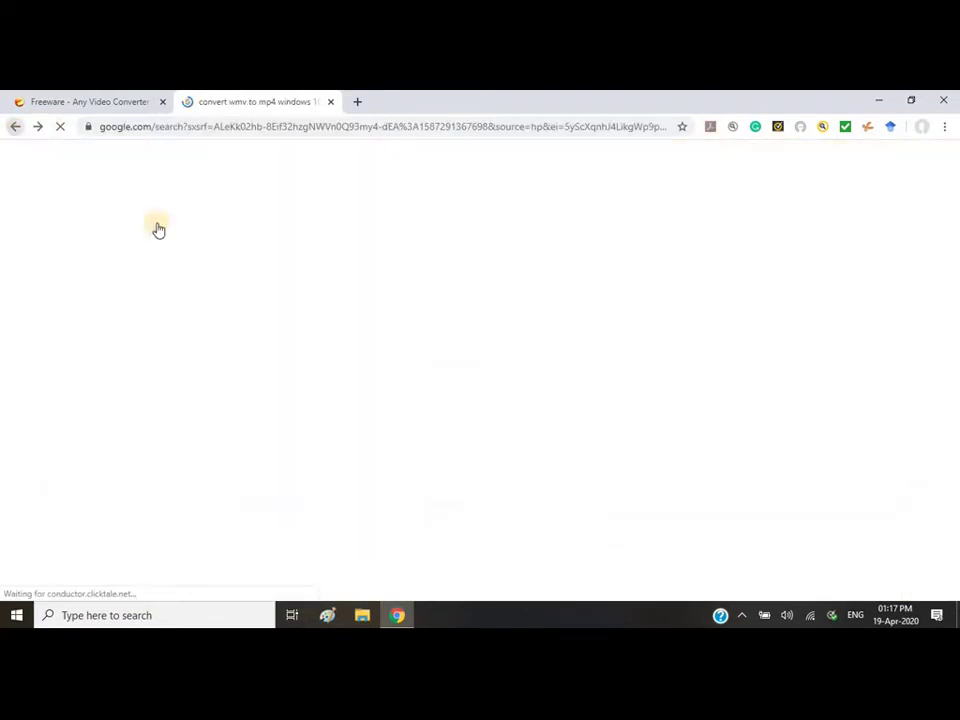
{"action": "scroll", "coordinate": [260, 330], "scroll_direction": "down", "scroll_amount": 5}
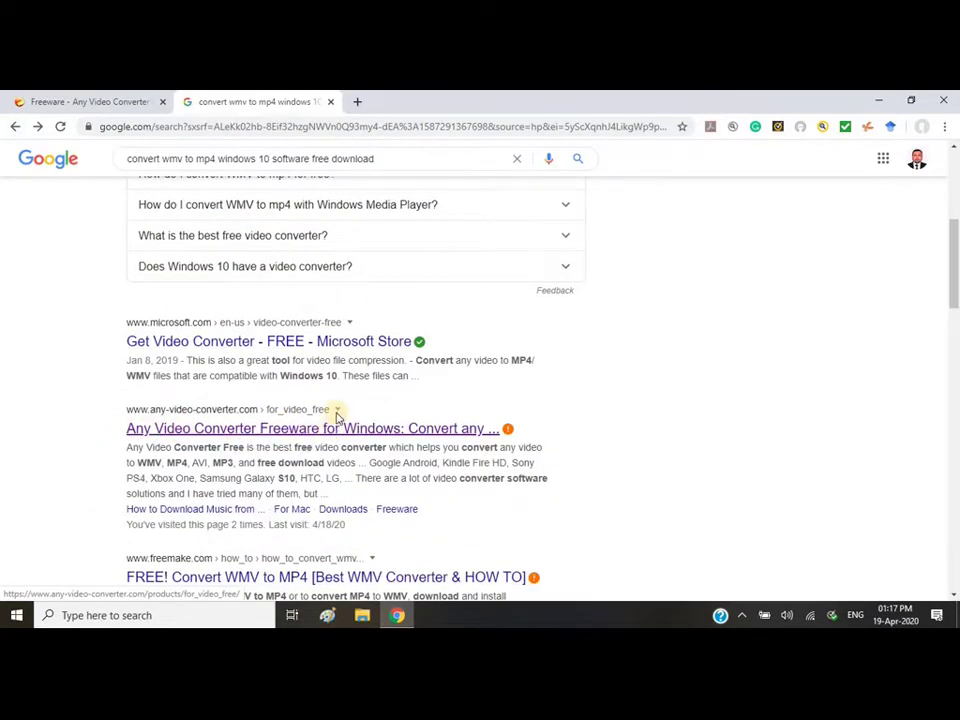
{"action": "scroll", "coordinate": [330, 373], "scroll_direction": "down", "scroll_amount": 5}
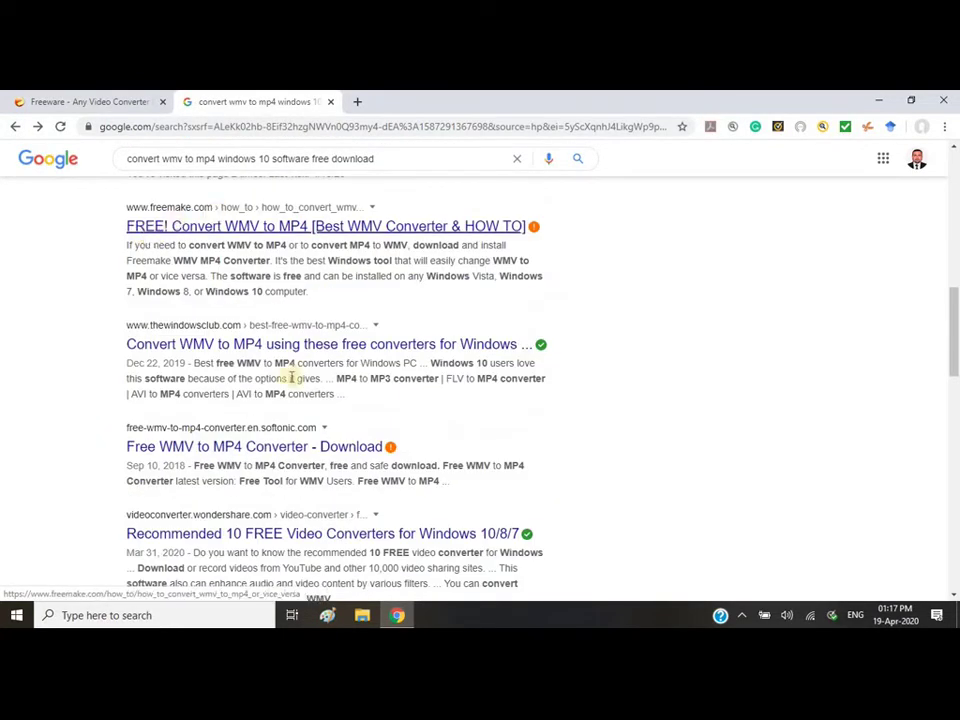
{"action": "scroll", "coordinate": [336, 388], "scroll_direction": "down", "scroll_amount": 2}
{"action": "scroll", "coordinate": [354, 377], "scroll_direction": "up", "scroll_amount": 15}
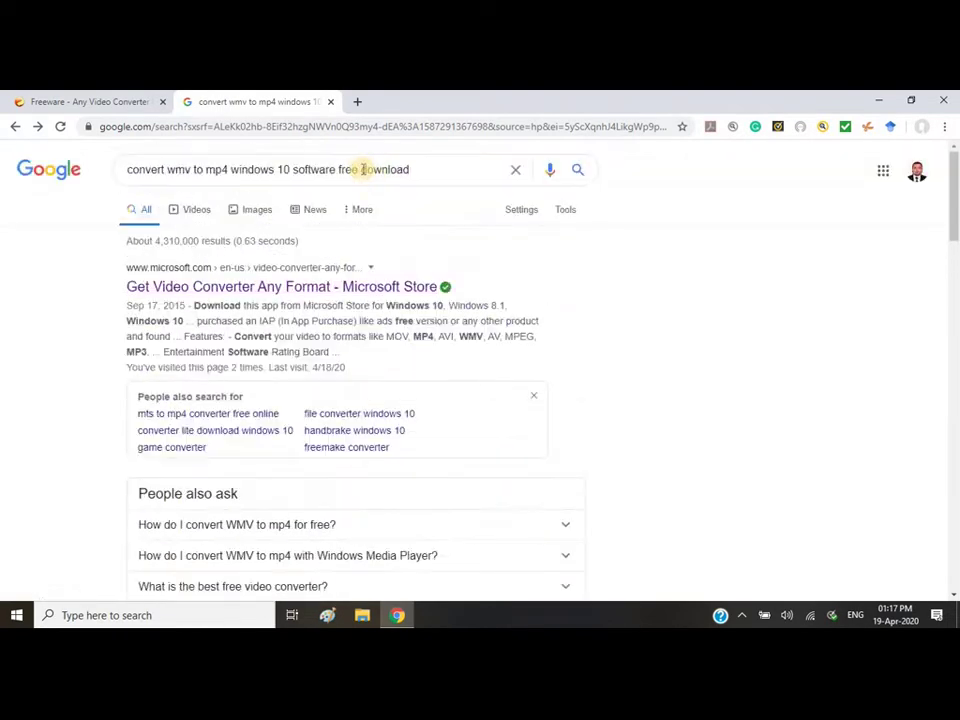
Step: Change the Google query to "convert wmv to mp4 online" and run the search
{"action": "left_click_drag", "start_coordinate": [427, 169], "coordinate": [234, 170]}
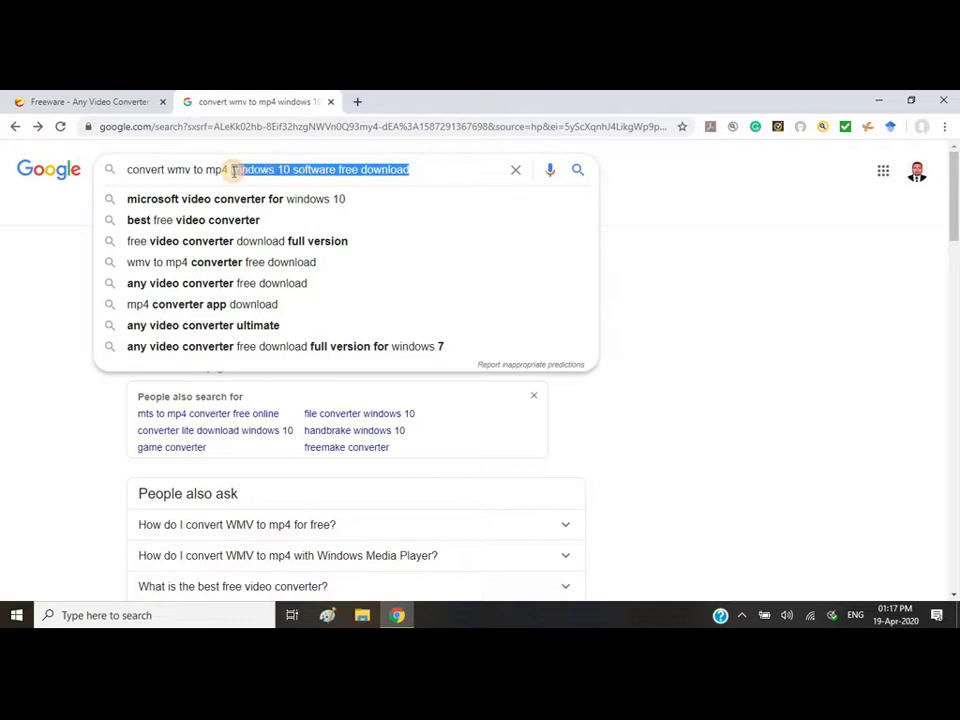
{"action": "type", "text": "onl"}
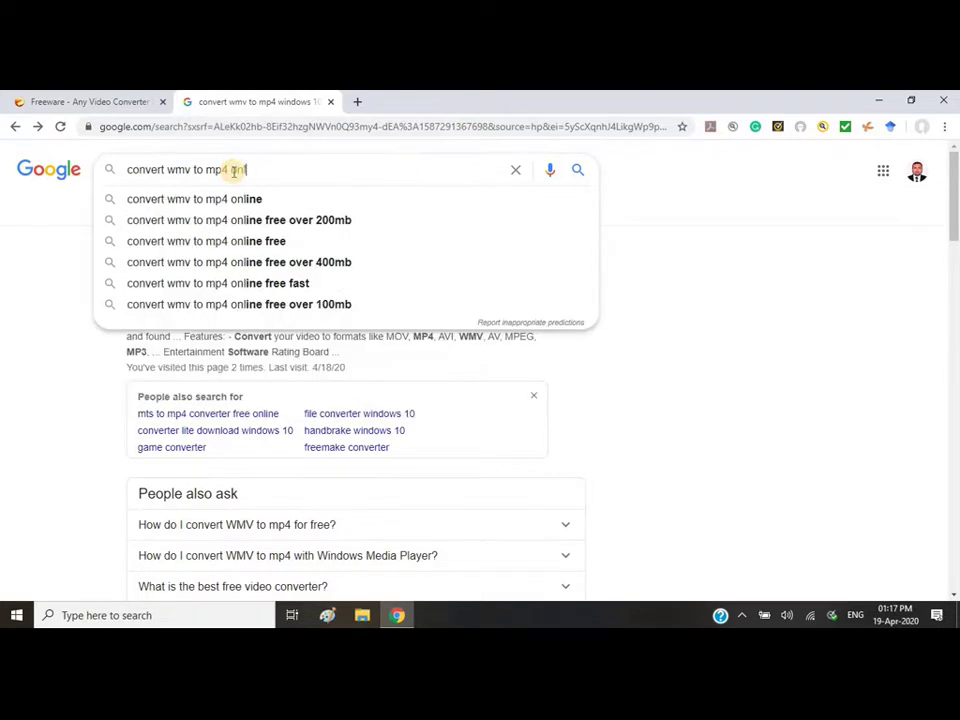
{"action": "type", "text": "ine"}
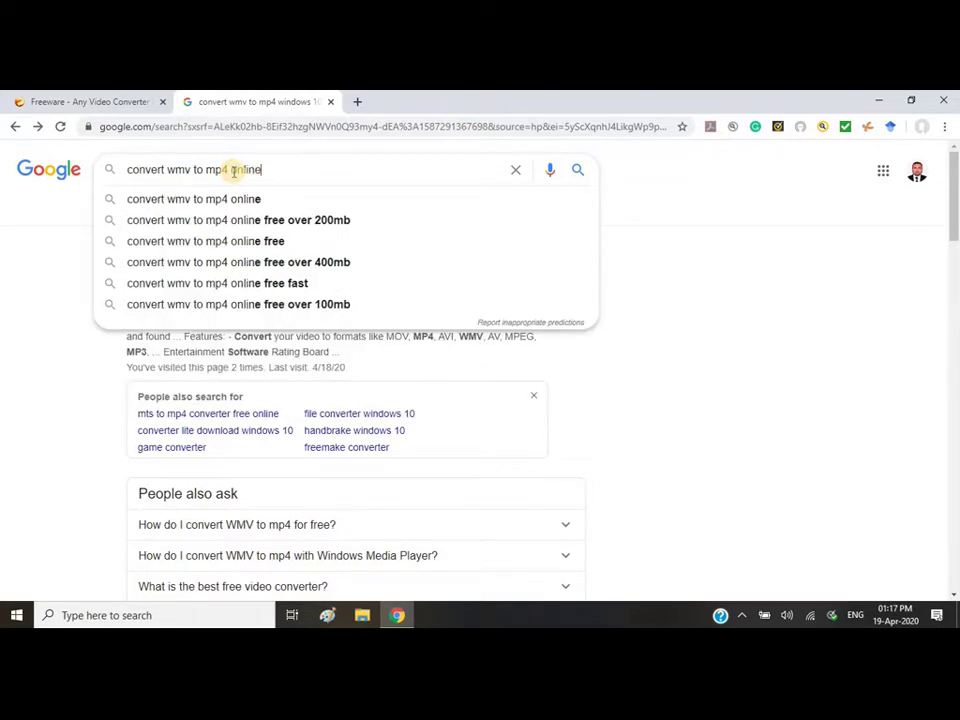
{"action": "key", "text": "Return"}
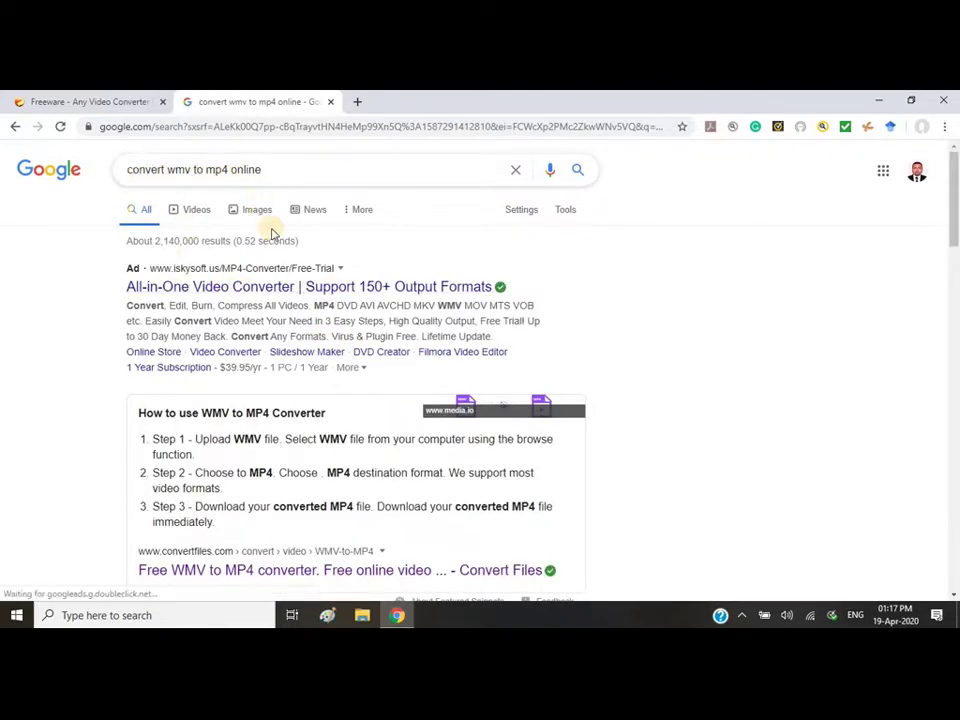
Step: Open Zamzar's WMV to MP4 conversion page from the search results
{"action": "scroll", "coordinate": [312, 285], "scroll_direction": "down", "scroll_amount": 1}
{"action": "scroll", "coordinate": [312, 285], "scroll_direction": "down", "scroll_amount": 3}
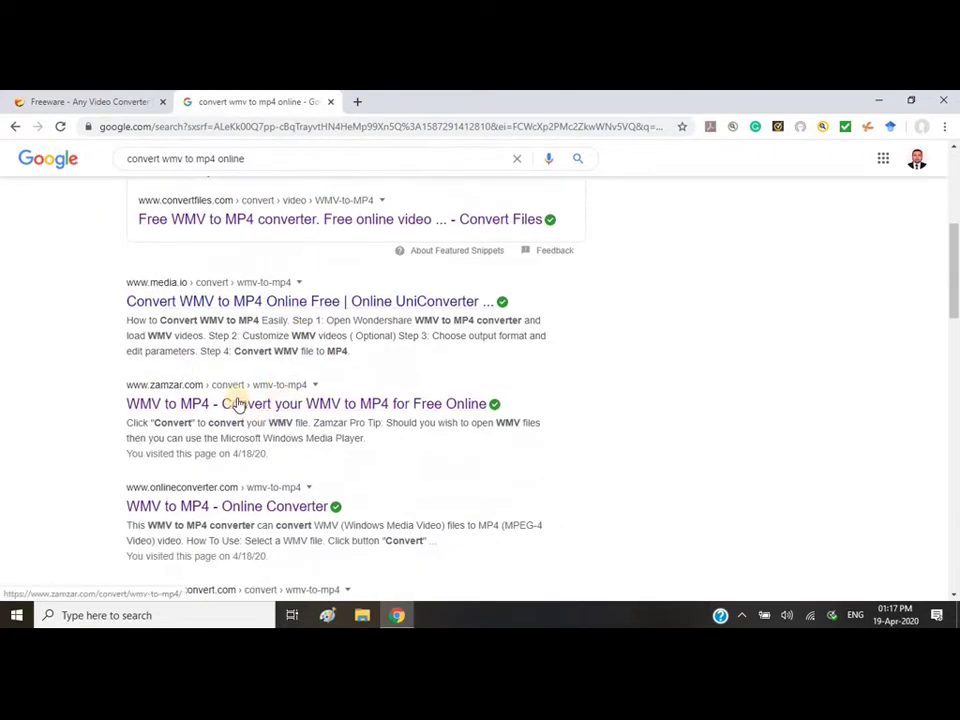
{"action": "left_click", "coordinate": [399, 407]}
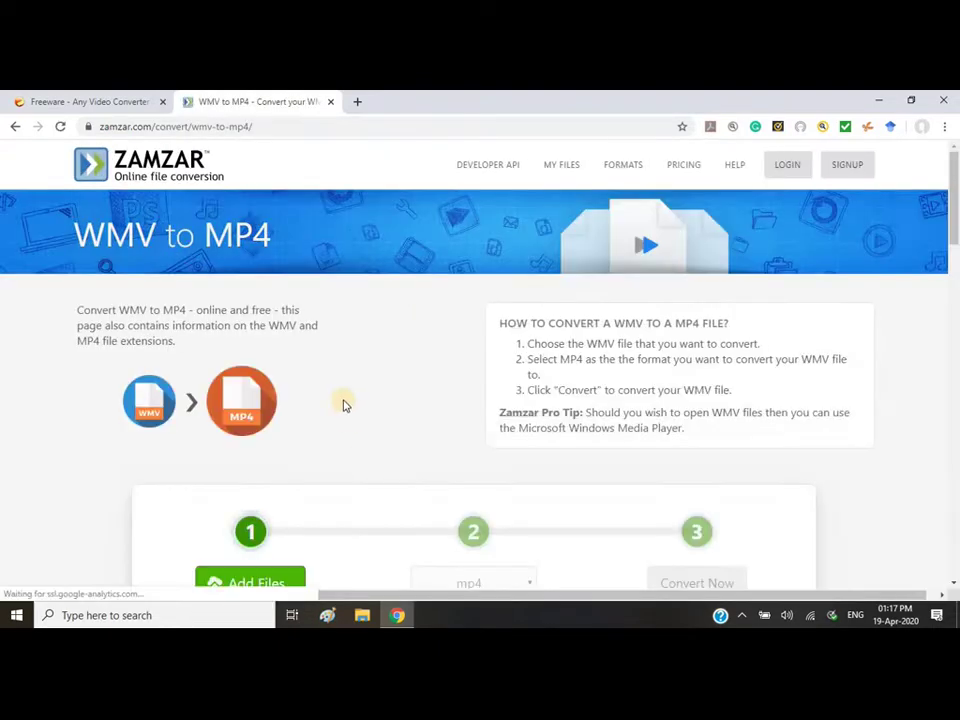
Step: Examine Zamzar's conversion instructions, its file upload and convert stages, and the list of output formats
{"action": "scroll", "coordinate": [234, 480], "scroll_direction": "down", "scroll_amount": 3}
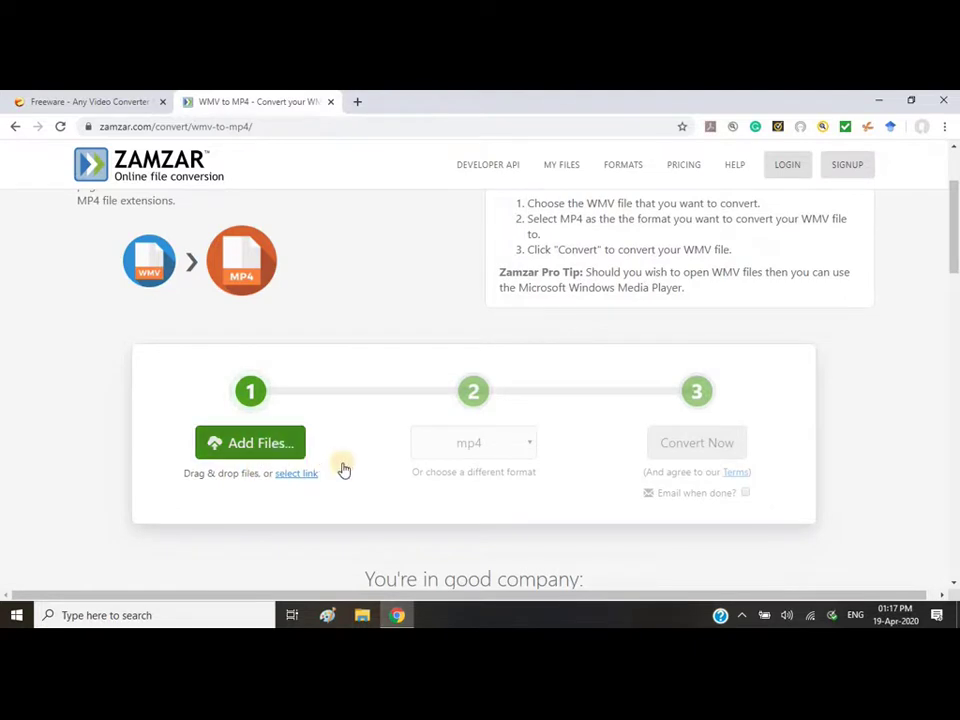
{"action": "left_click", "coordinate": [527, 446]}
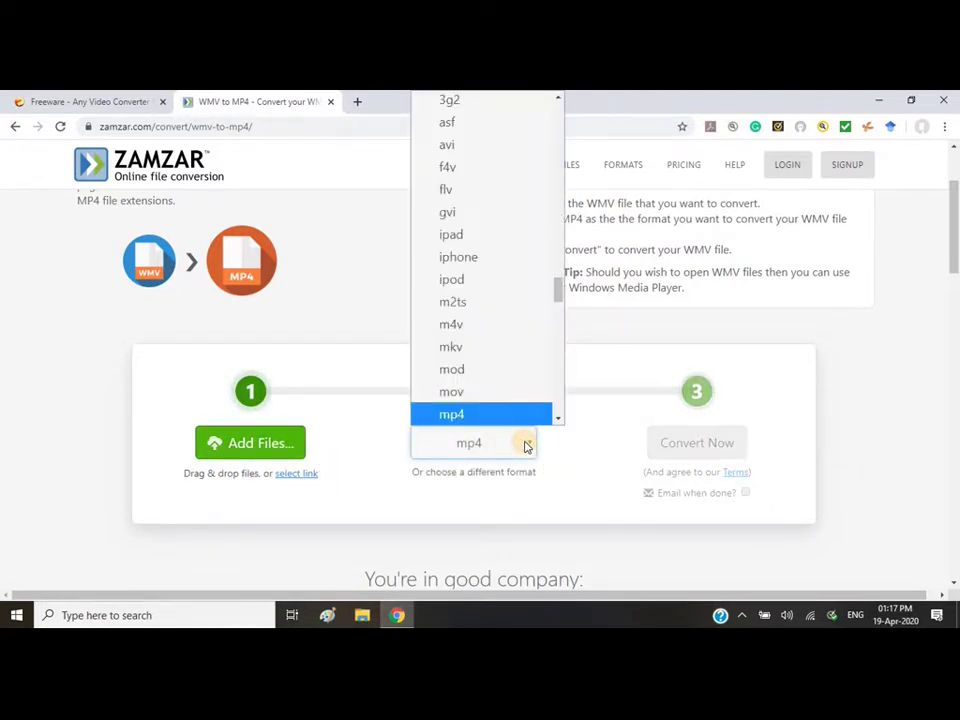
{"action": "left_click", "coordinate": [715, 455]}
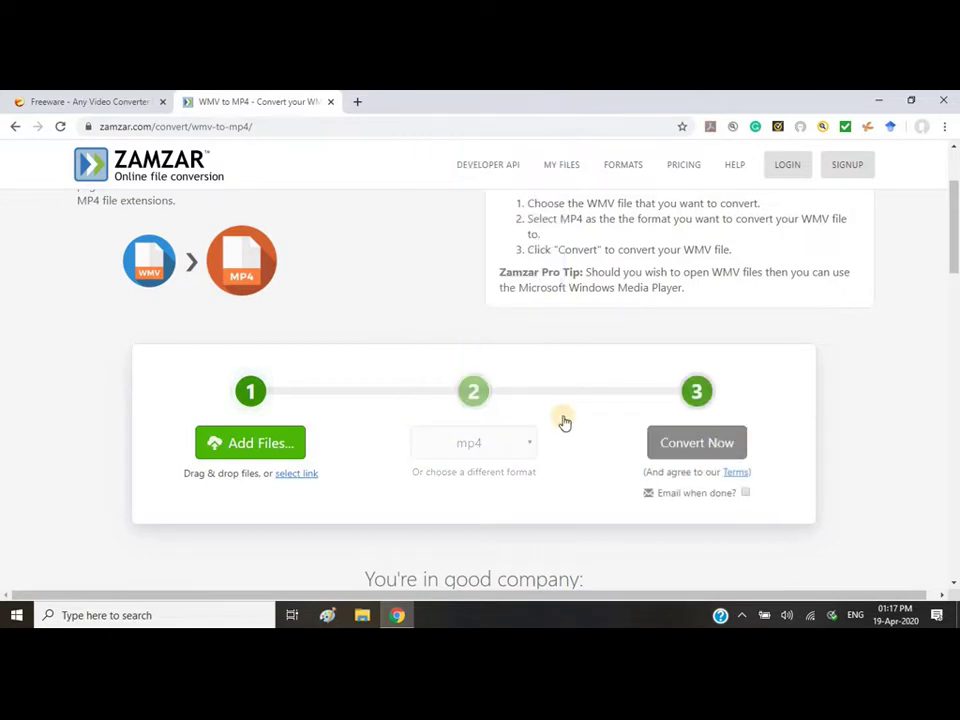
{"action": "scroll", "coordinate": [565, 423], "scroll_direction": "up", "scroll_amount": 2}
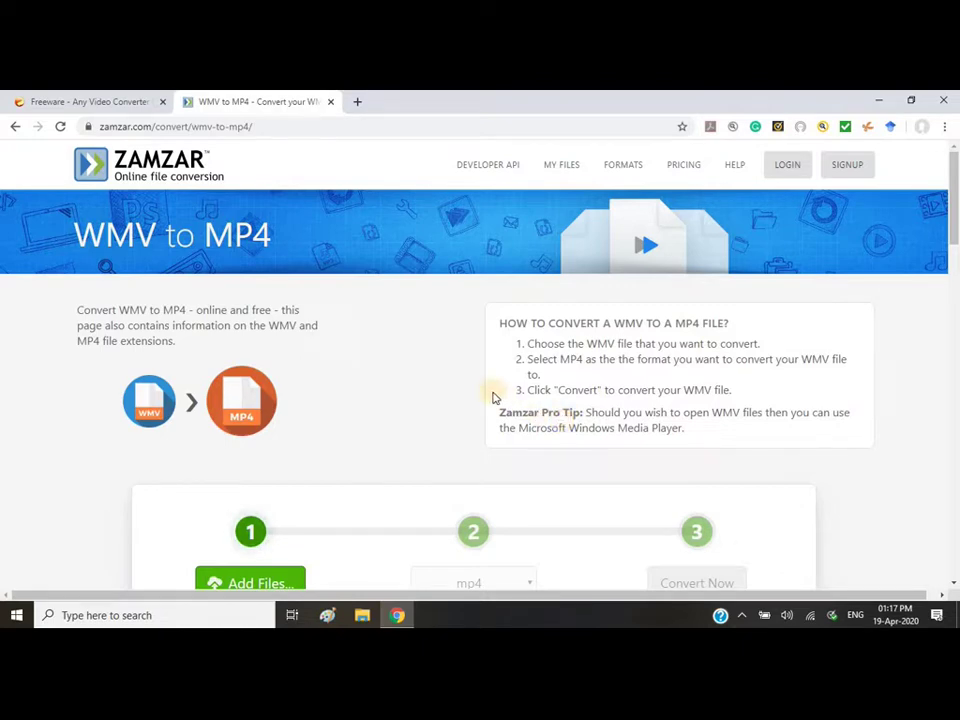
{"action": "scroll", "coordinate": [664, 418], "scroll_direction": "down", "scroll_amount": 3}
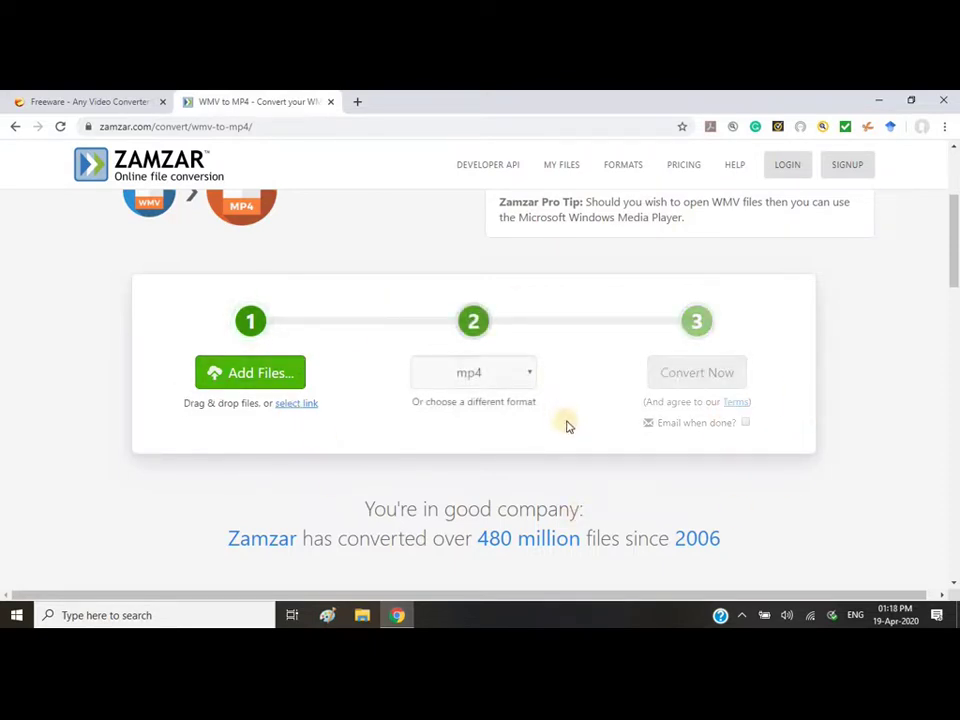
{"action": "scroll", "coordinate": [366, 347], "scroll_direction": "up", "scroll_amount": 3}
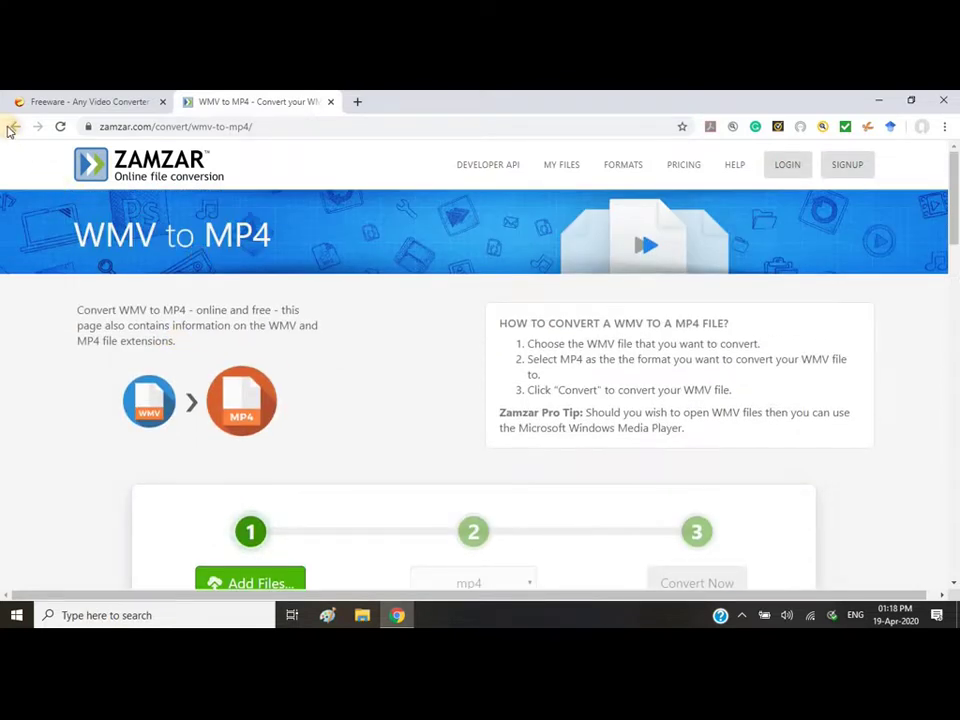
Step: Return to the search results and open the WMV to MP4 page of Online Converter
{"action": "left_click", "coordinate": [13, 127]}
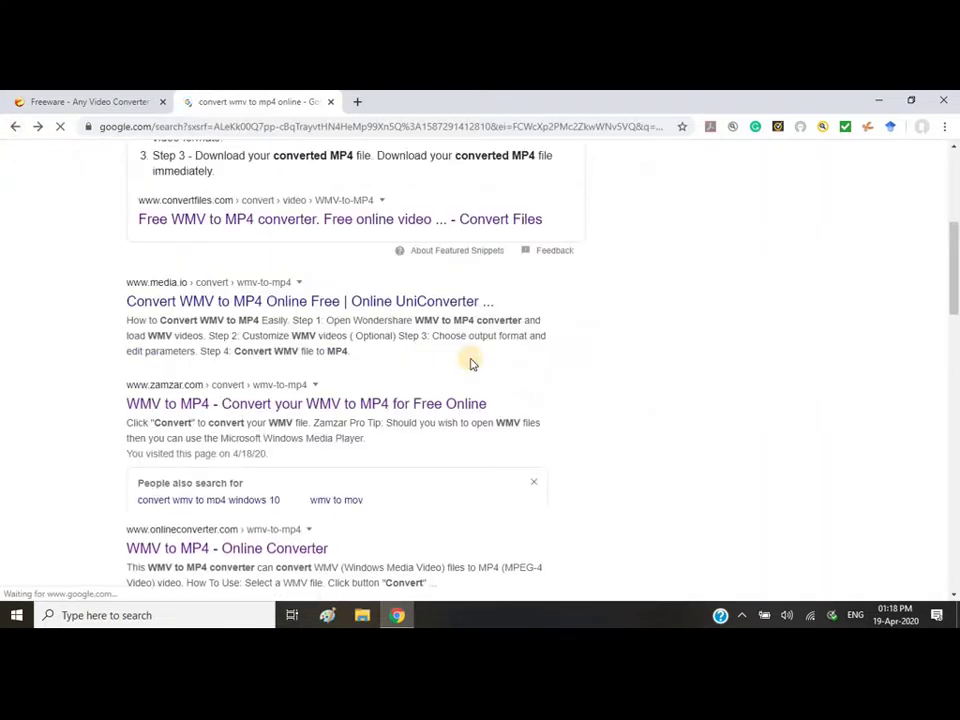
{"action": "scroll", "coordinate": [472, 363], "scroll_direction": "down", "scroll_amount": 2}
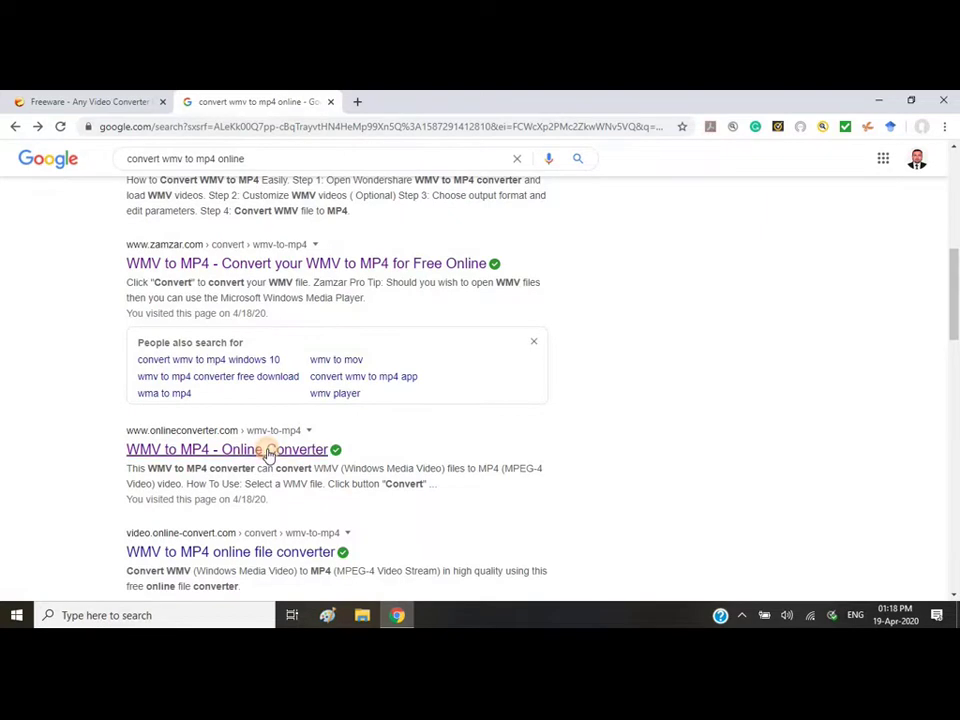
{"action": "left_click", "coordinate": [268, 450]}
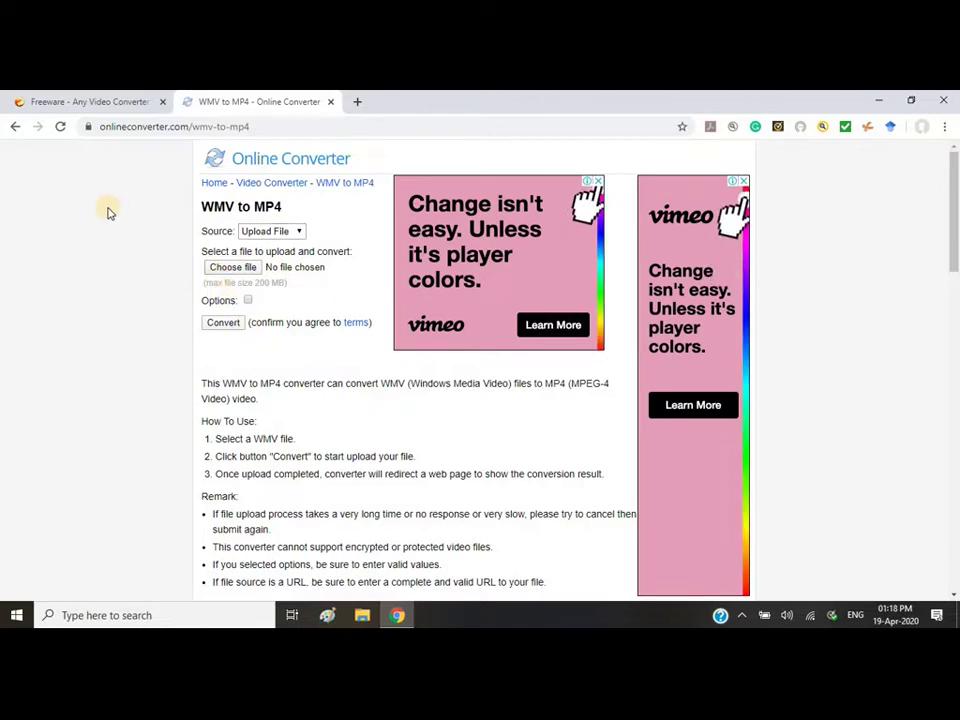
Step: Return to the search results and examine the other online WMV to MP4 converters listed there
{"action": "left_click", "coordinate": [15, 128]}
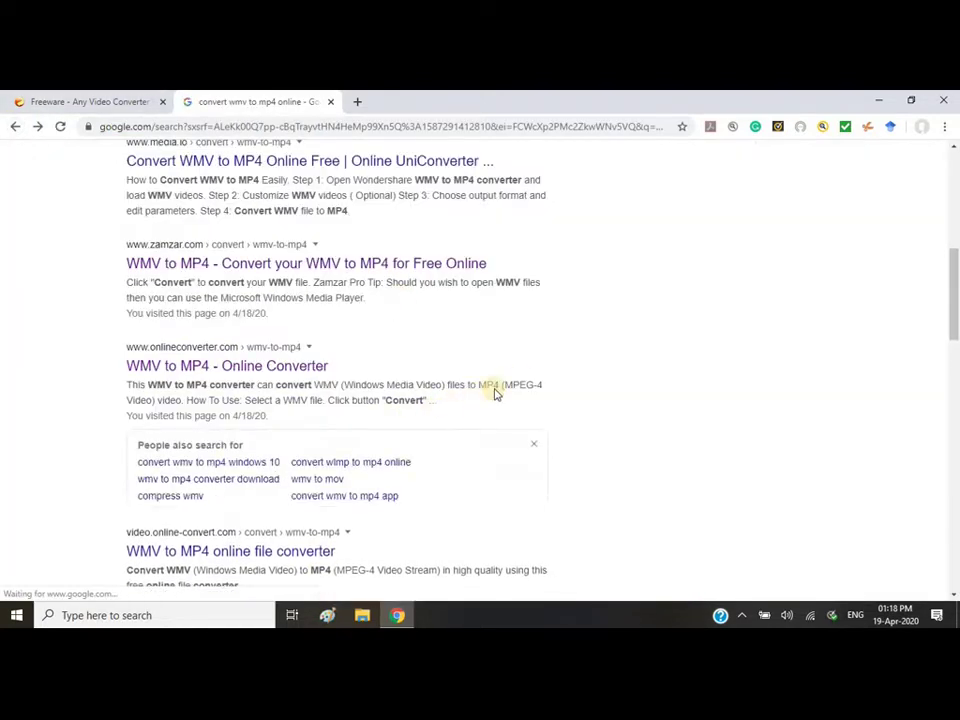
{"action": "scroll", "coordinate": [523, 377], "scroll_direction": "down", "scroll_amount": 6}
{"action": "scroll", "coordinate": [606, 401], "scroll_direction": "up", "scroll_amount": 1}
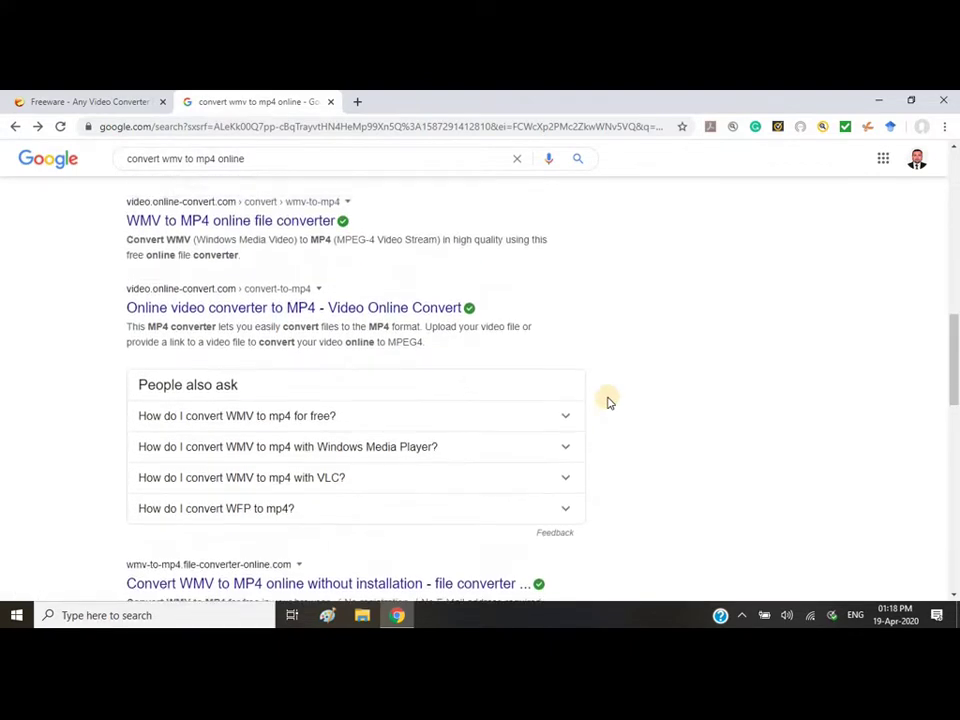
{"action": "scroll", "coordinate": [609, 401], "scroll_direction": "up", "scroll_amount": 2}
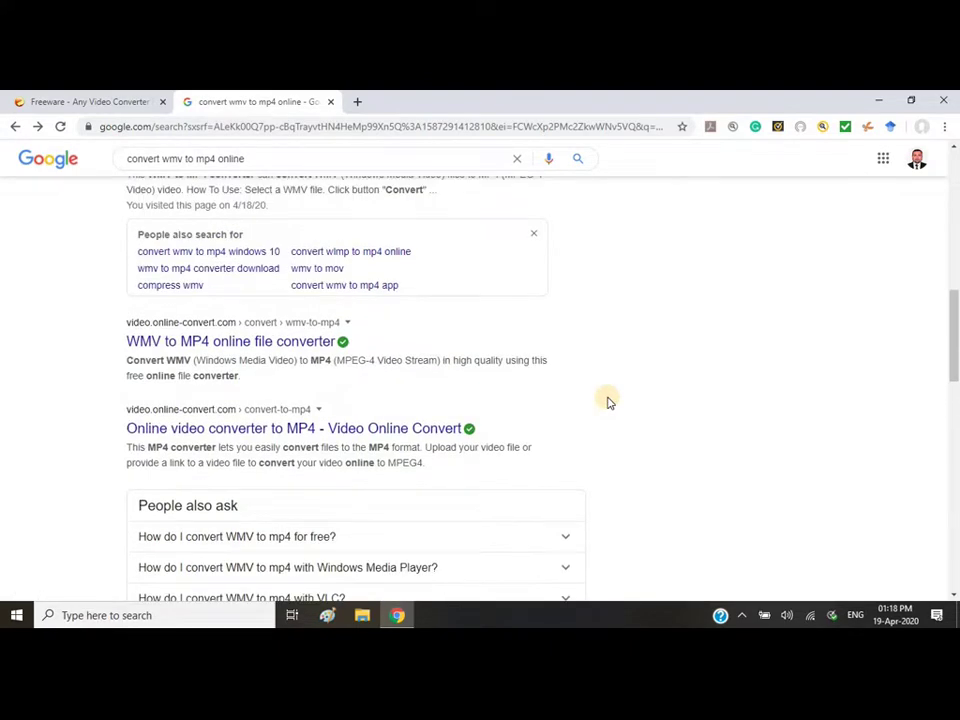
{"action": "scroll", "coordinate": [607, 400], "scroll_direction": "up", "scroll_amount": 3}
{"action": "scroll", "coordinate": [607, 400], "scroll_direction": "down", "scroll_amount": 7}
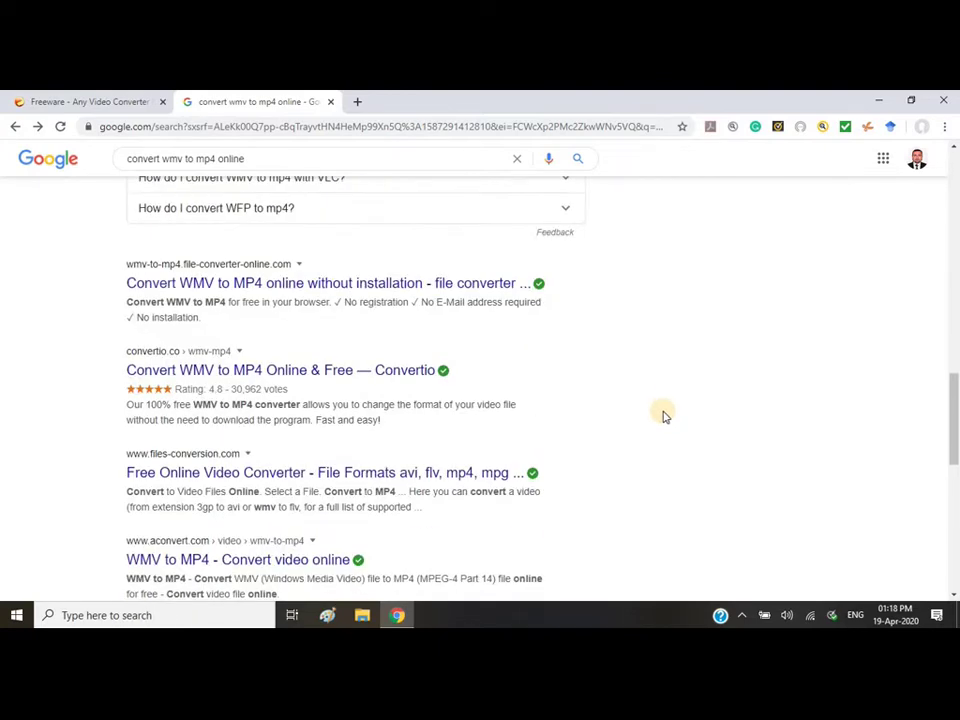
{"action": "scroll", "coordinate": [664, 413], "scroll_direction": "up", "scroll_amount": 4}
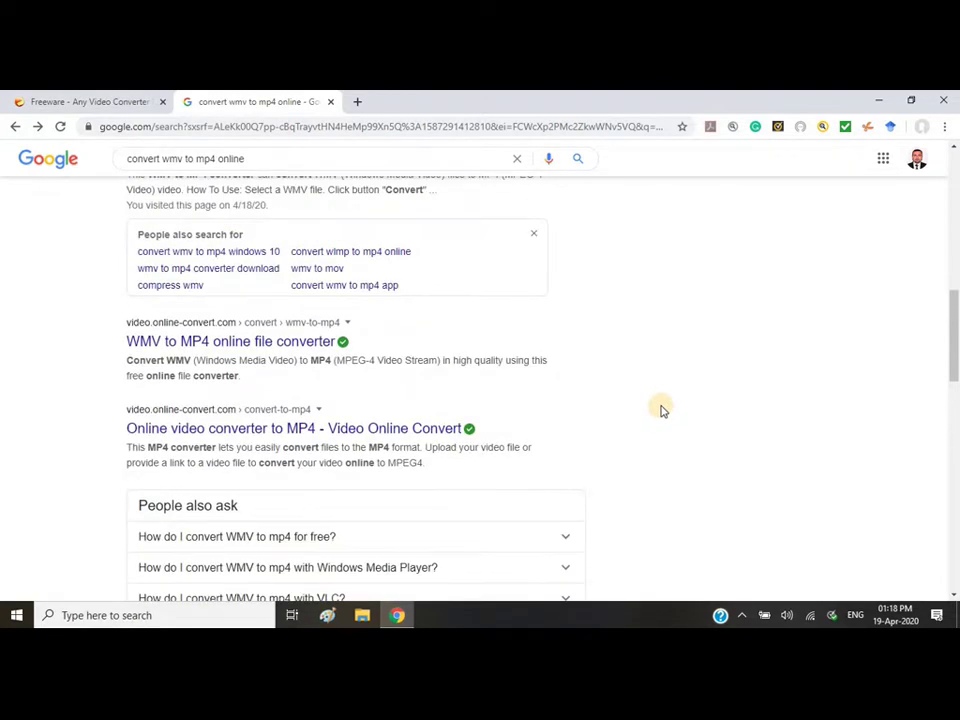
{"action": "scroll", "coordinate": [661, 409], "scroll_direction": "up", "scroll_amount": 3}
{"action": "scroll", "coordinate": [661, 409], "scroll_direction": "up", "scroll_amount": 1}
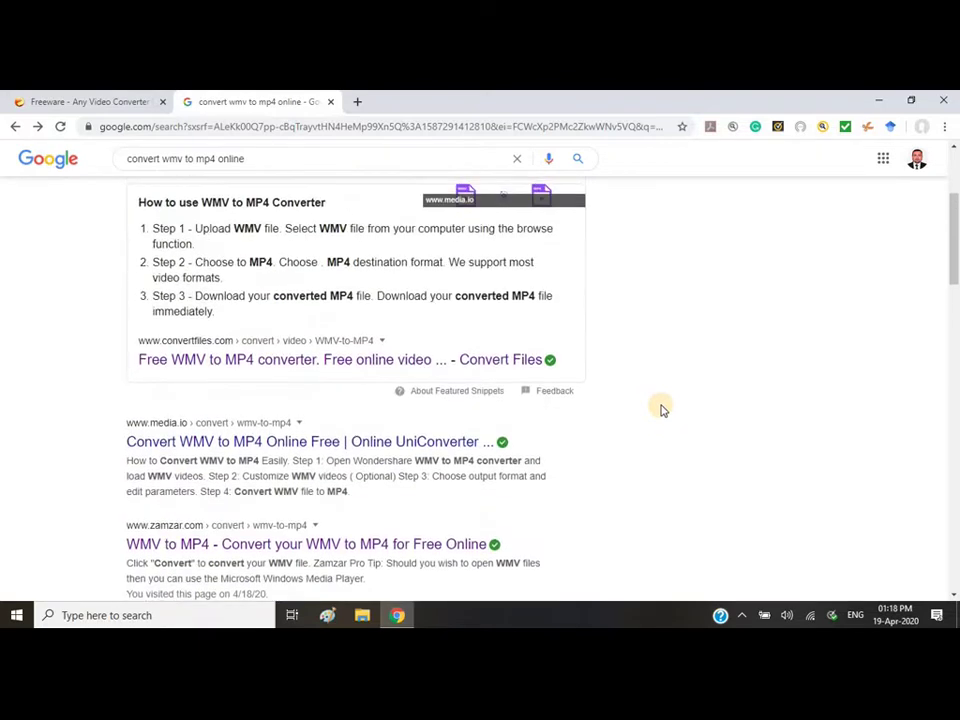
Step: Change the Google query to "convert wmv to mp4 windows 10 software free download" and run the search
{"action": "left_click", "coordinate": [289, 164]}
{"action": "key", "text": "BackSpace"}
{"action": "key", "text": "BackSpace"}
{"action": "key", "text": "BackSpace"}
{"action": "key", "text": "BackSpace"}
{"action": "key", "text": "BackSpace"}
{"action": "key", "text": "BackSpace"}
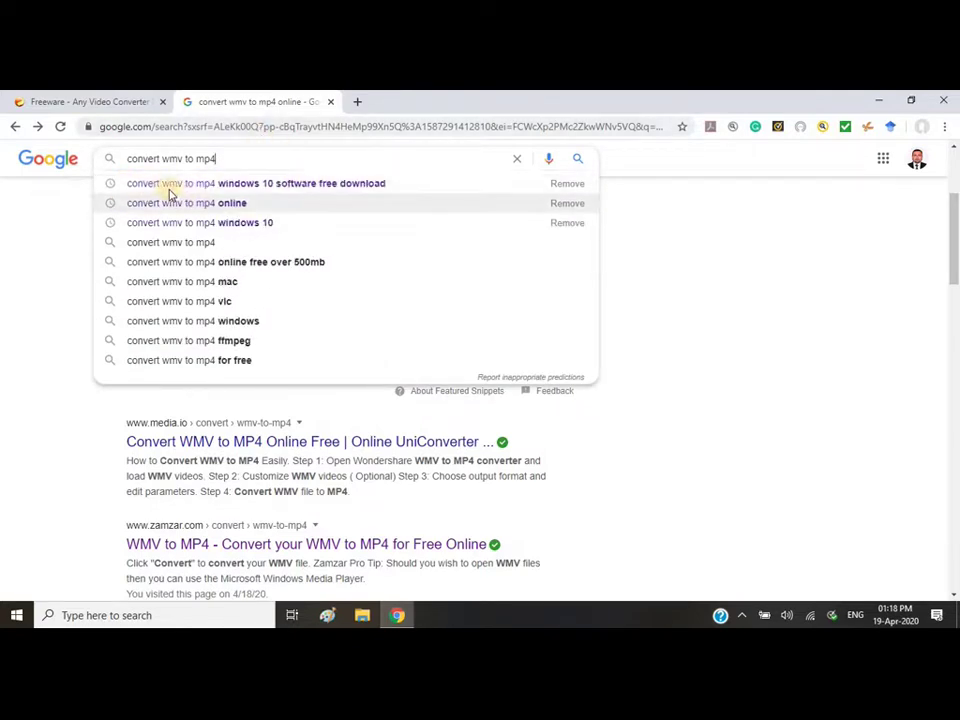
{"action": "left_click", "coordinate": [305, 188]}
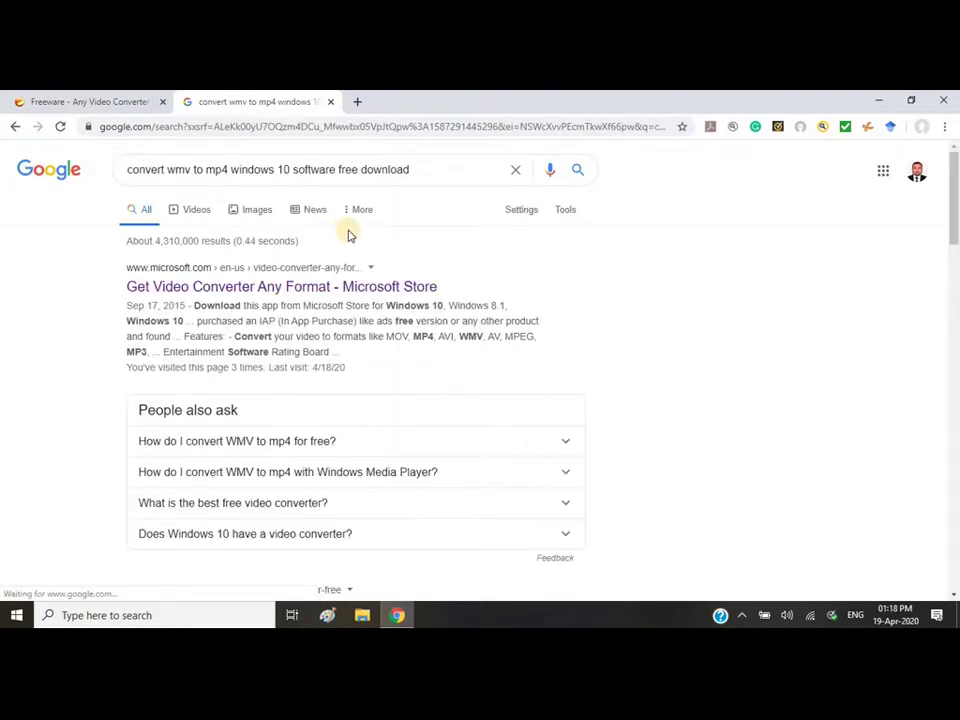
Step: Open the Any Video Converter Freeware for Windows page from the search results and view its product overview
{"action": "scroll", "coordinate": [440, 270], "scroll_direction": "down", "scroll_amount": 3}
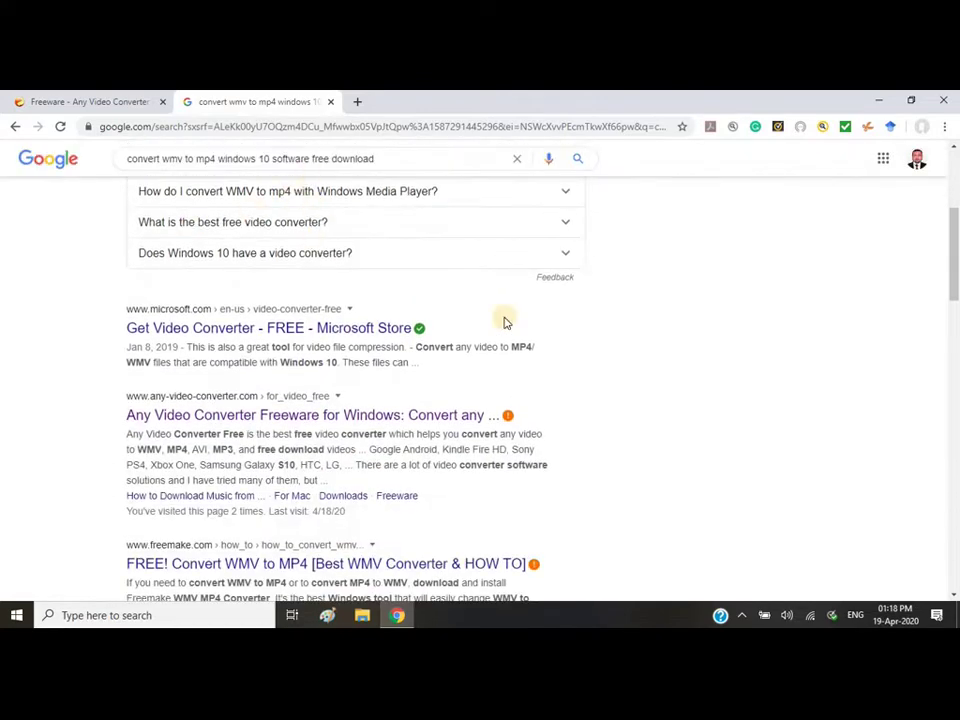
{"action": "scroll", "coordinate": [317, 366], "scroll_direction": "down", "scroll_amount": 2}
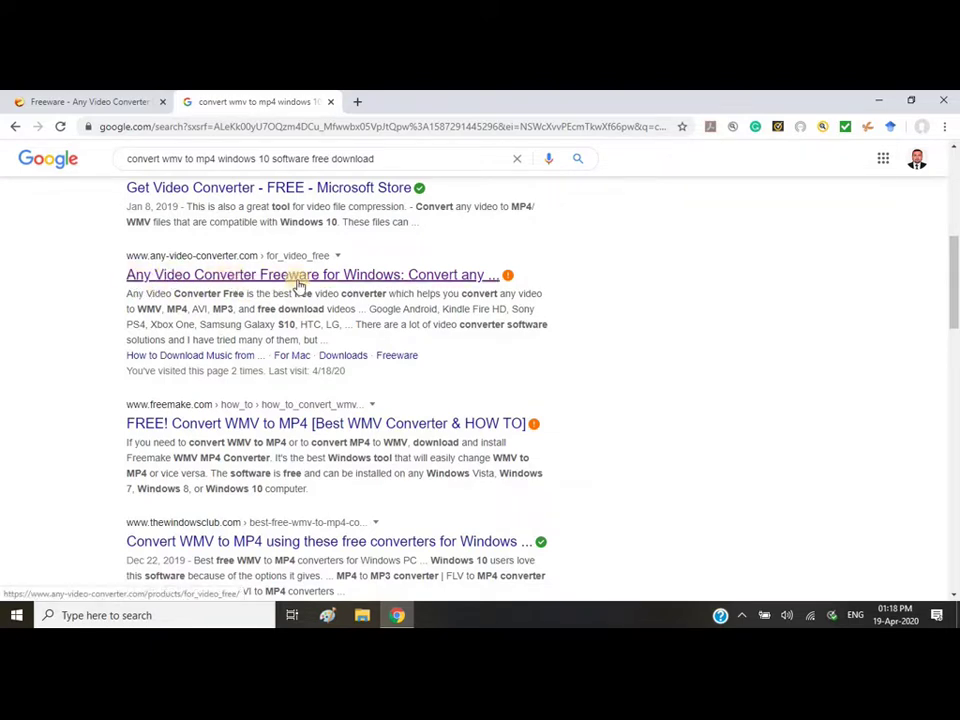
{"action": "left_click", "coordinate": [312, 279]}
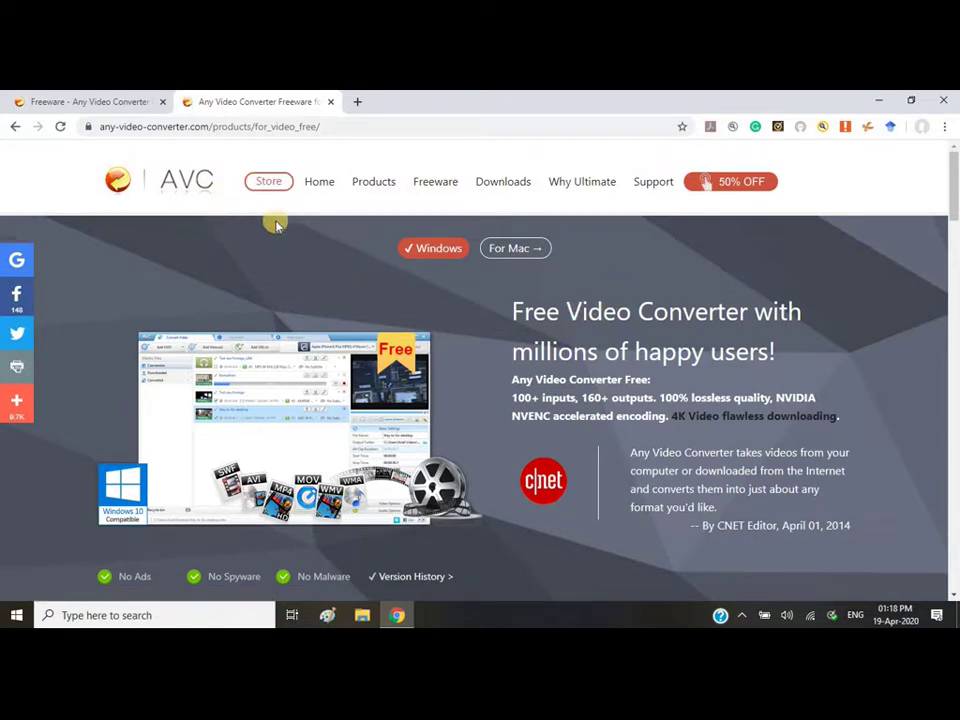
{"action": "scroll", "coordinate": [283, 415], "scroll_direction": "down", "scroll_amount": 2}
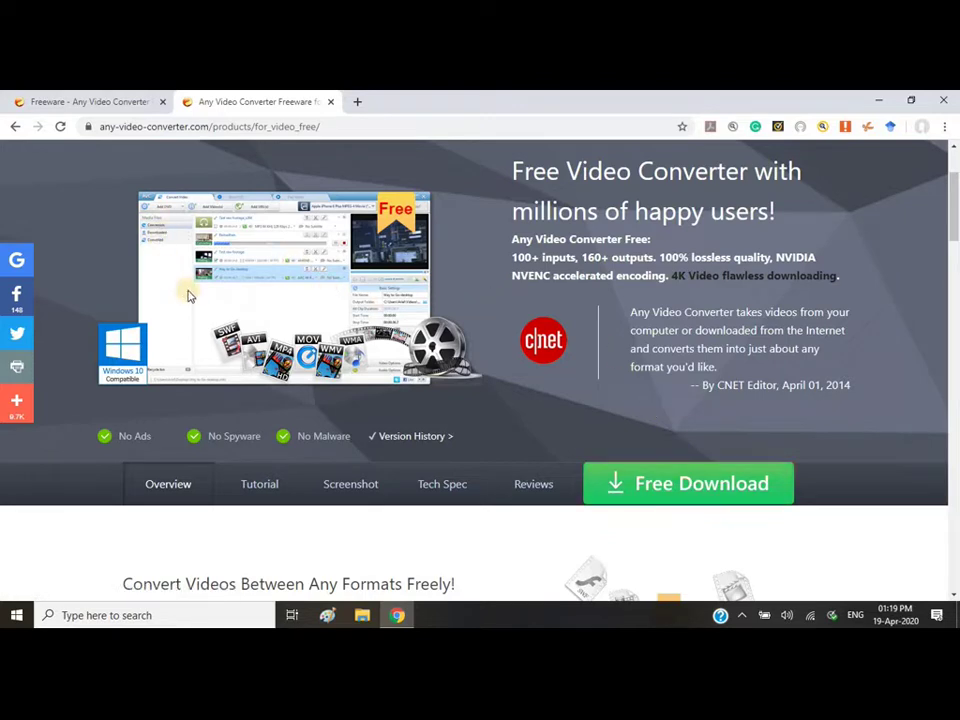
{"action": "scroll", "coordinate": [140, 220], "scroll_direction": "up", "scroll_amount": 1}
Step: Switch to the desktop, launch Any Video Converter, and choose to have it check for updates automatically
{"action": "key", "text": "super+d"}
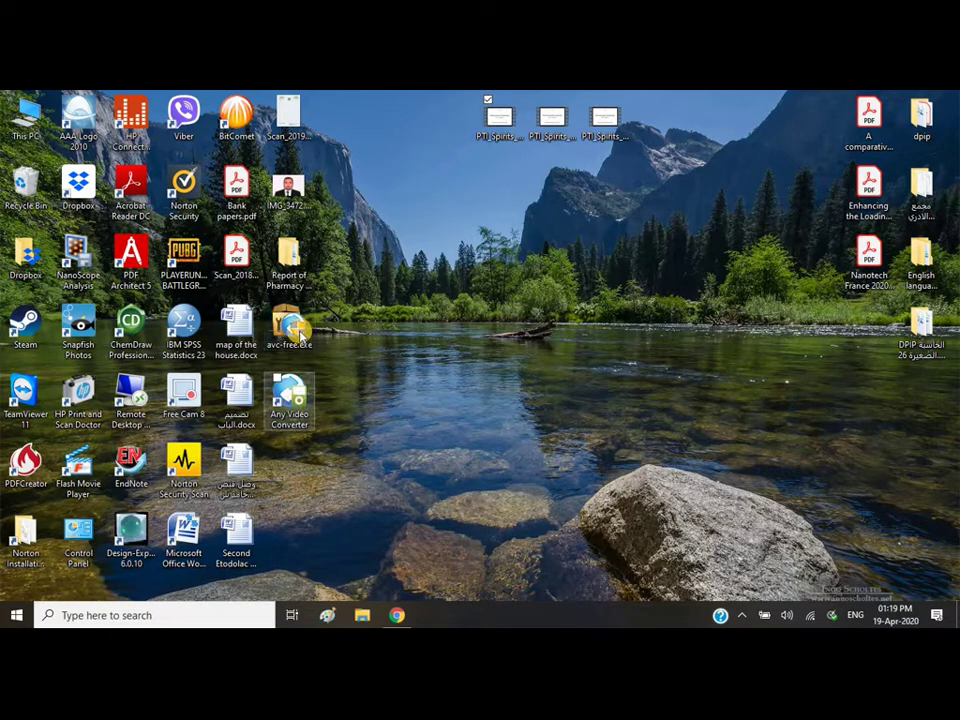
{"action": "left_click", "coordinate": [290, 398]}
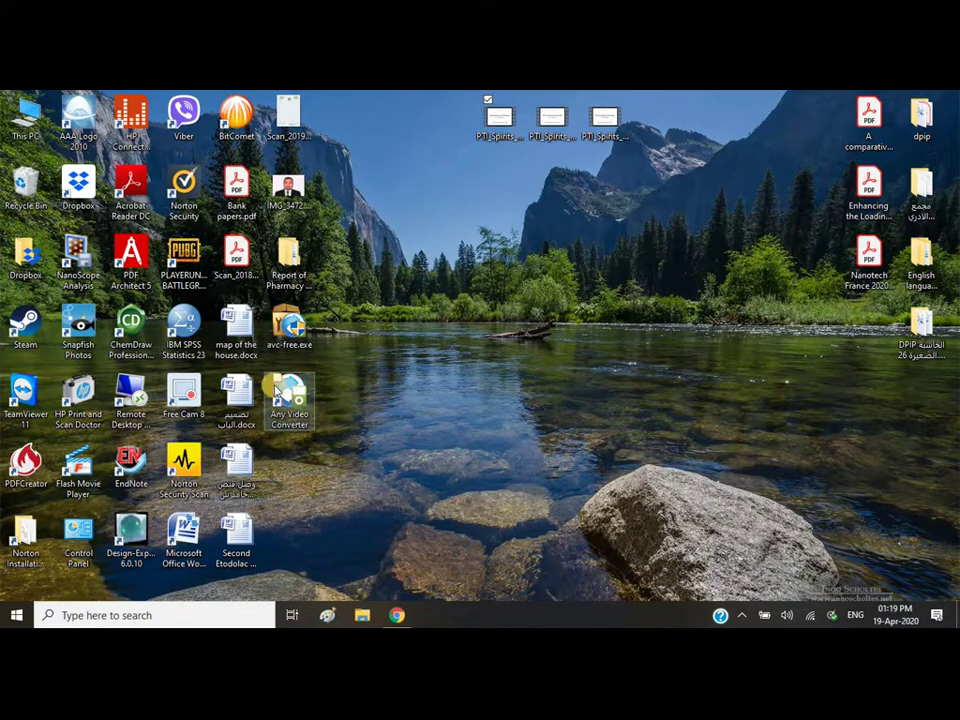
{"action": "left_click", "coordinate": [378, 390]}
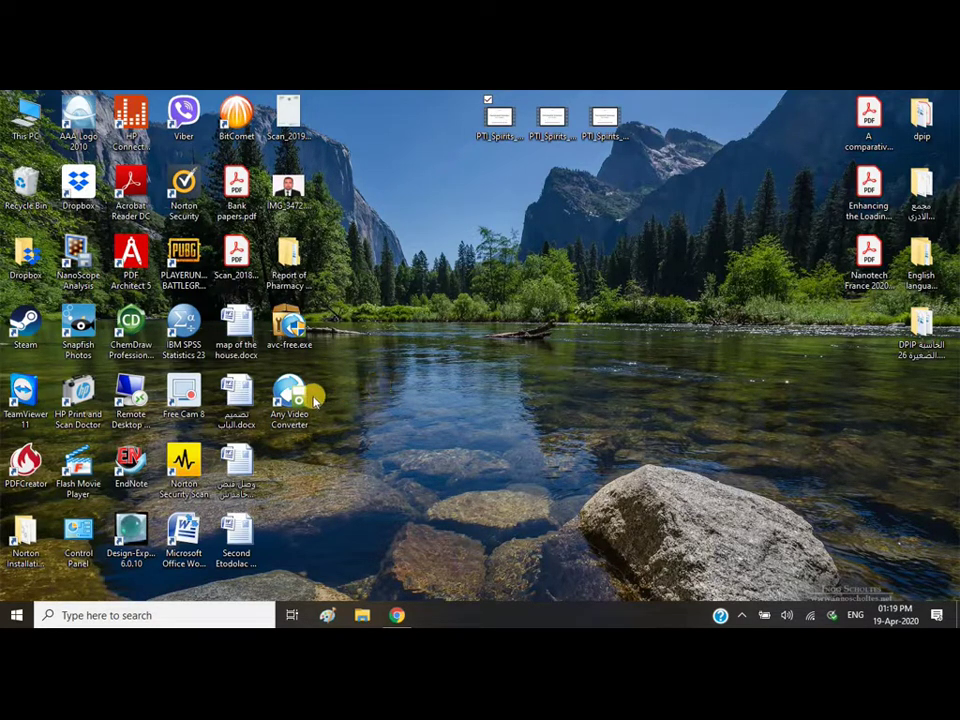
{"action": "double_click", "coordinate": [283, 394]}
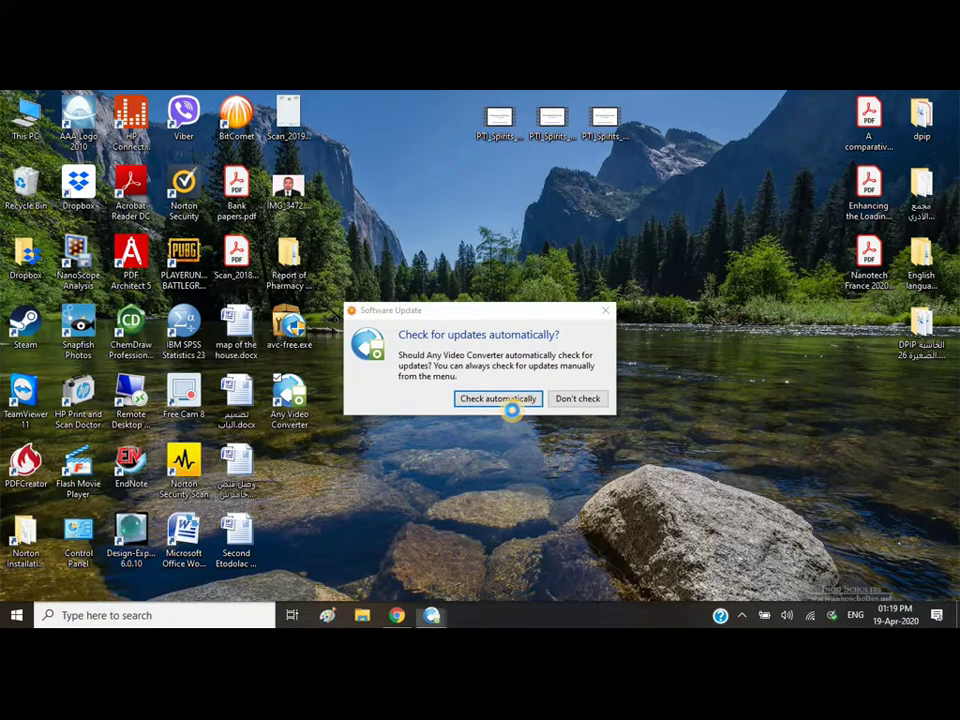
{"action": "left_click", "coordinate": [510, 399]}
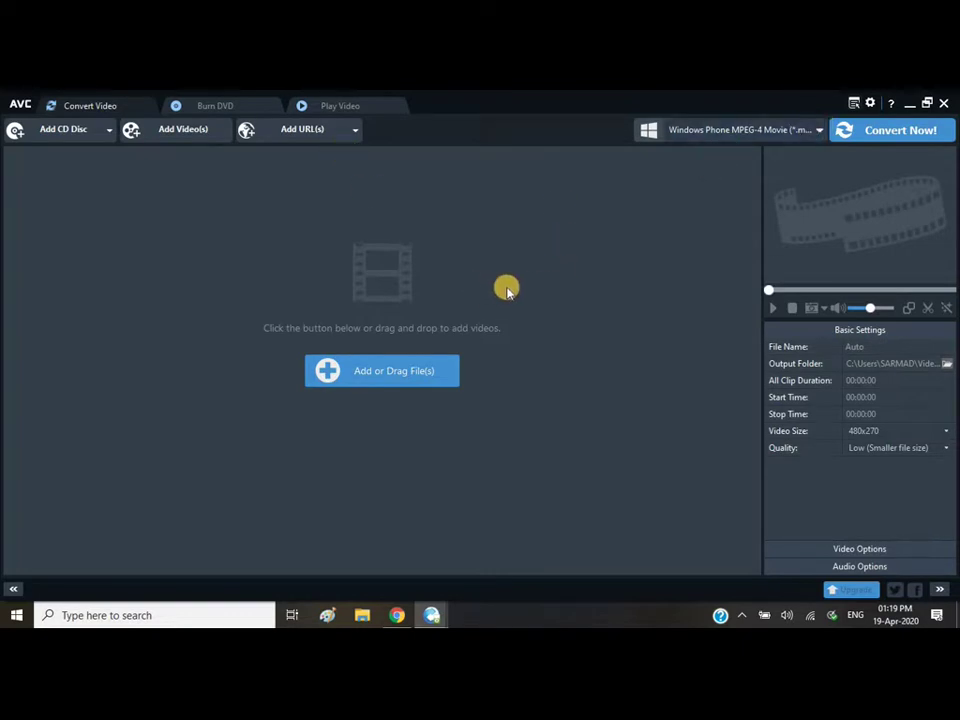
Step: Add the desktop video PTI_Spirits_Elixir_Syrups.wmv to the conversion list
{"action": "left_click", "coordinate": [374, 369]}
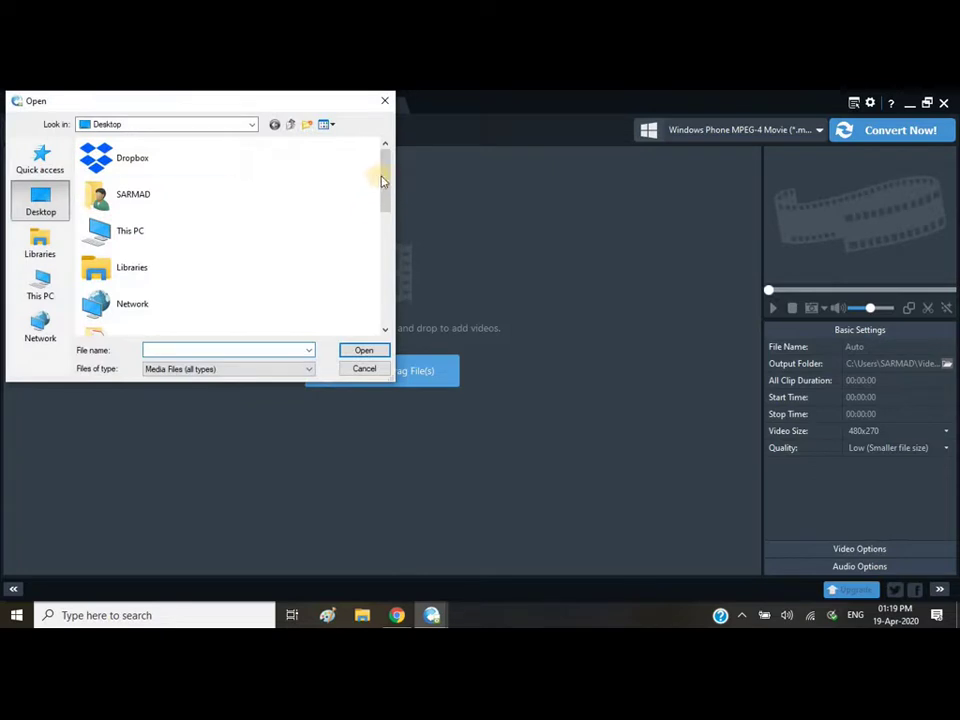
{"action": "scroll", "coordinate": [379, 293], "scroll_direction": "down", "scroll_amount": 6}
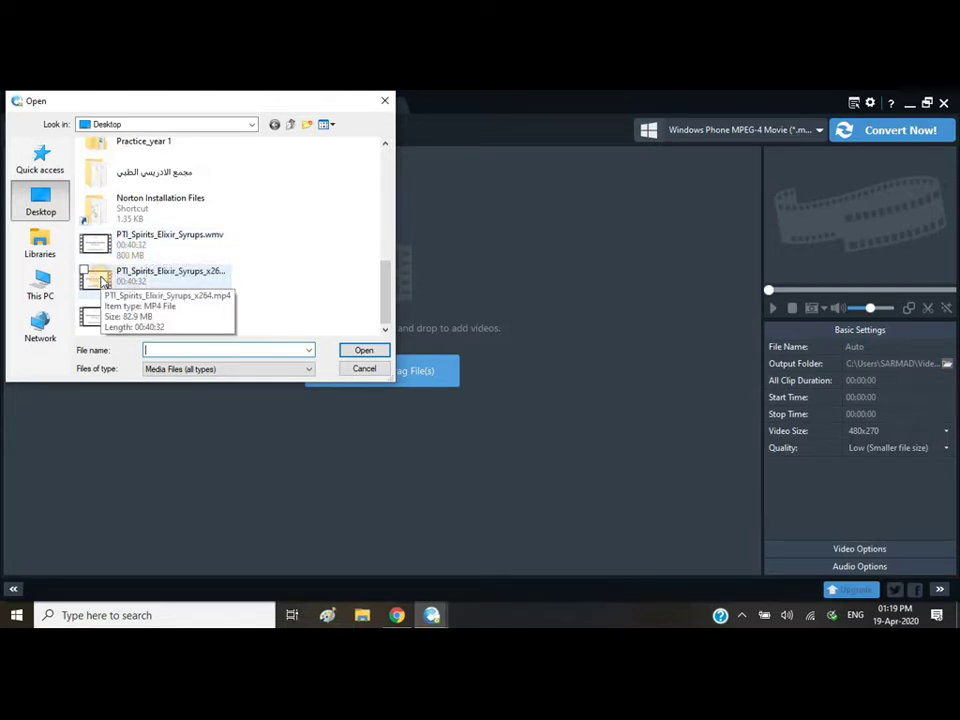
{"action": "left_click", "coordinate": [101, 281]}
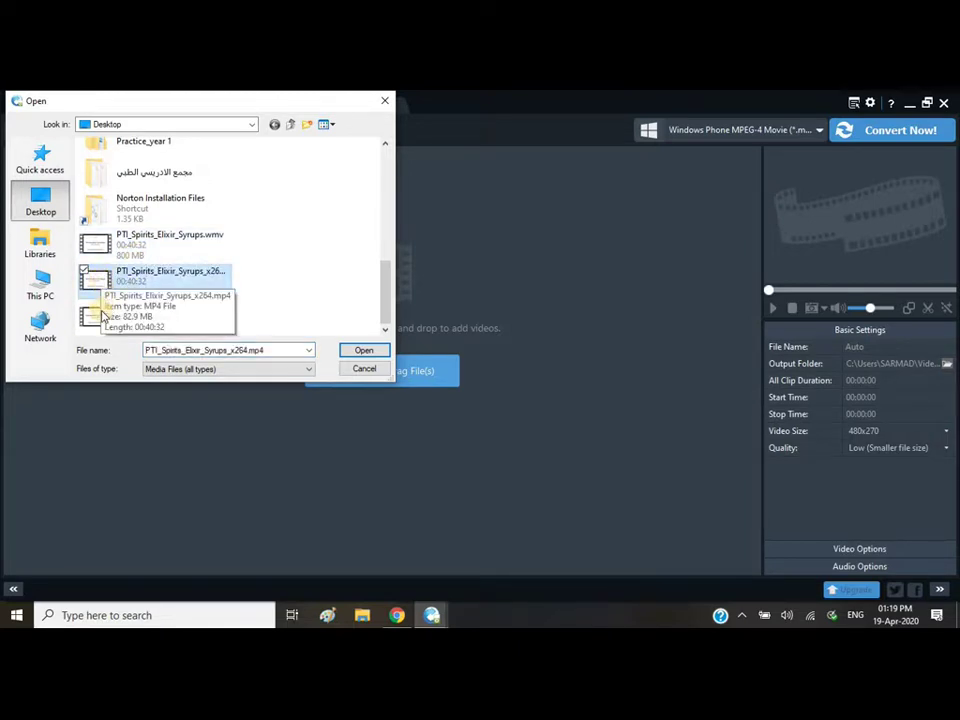
{"action": "scroll", "coordinate": [95, 300], "scroll_direction": "up", "scroll_amount": 1}
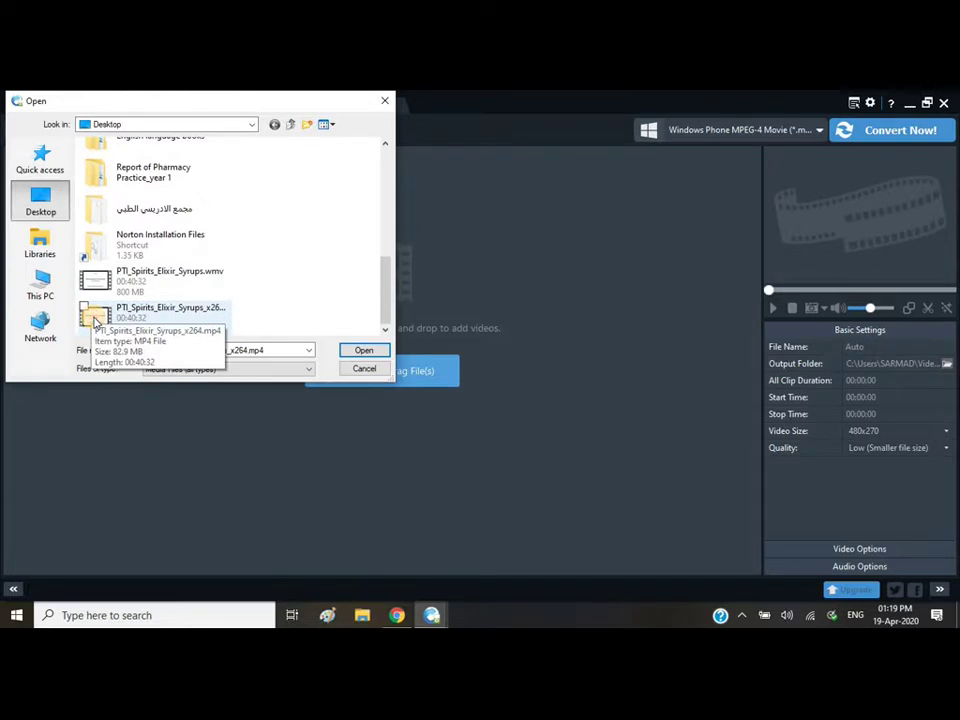
{"action": "scroll", "coordinate": [119, 315], "scroll_direction": "up", "scroll_amount": 1}
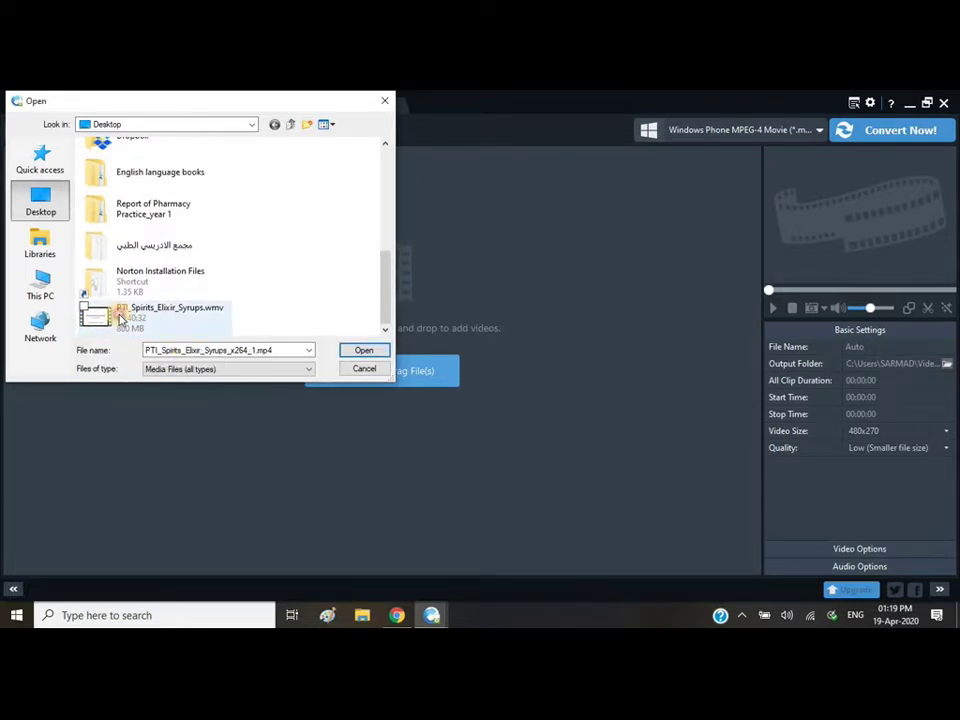
{"action": "left_click", "coordinate": [119, 315]}
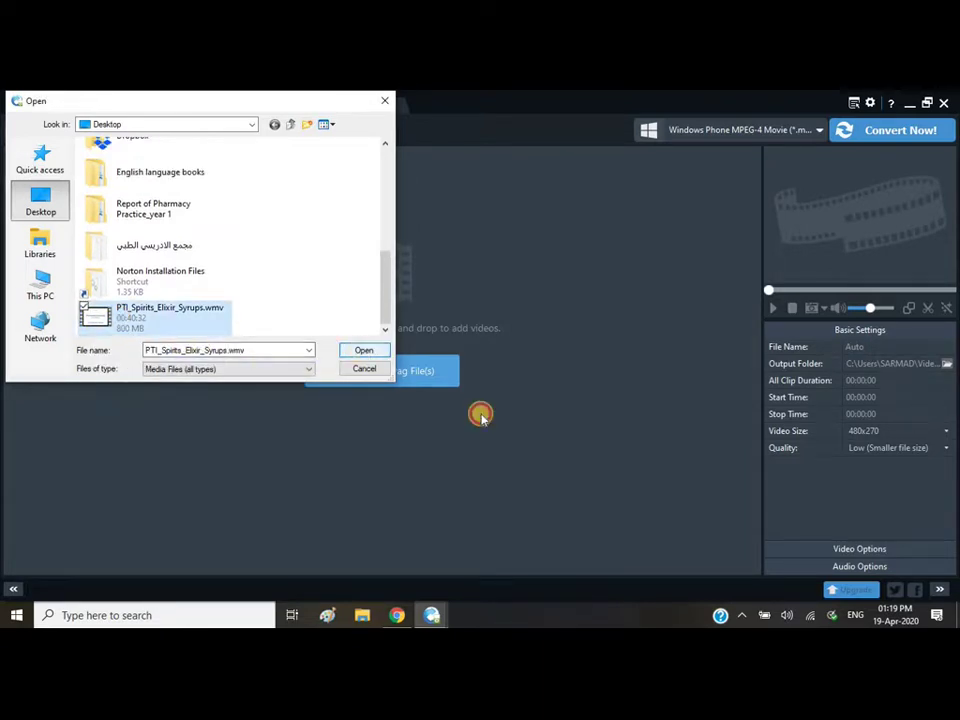
{"action": "key", "text": "Return"}
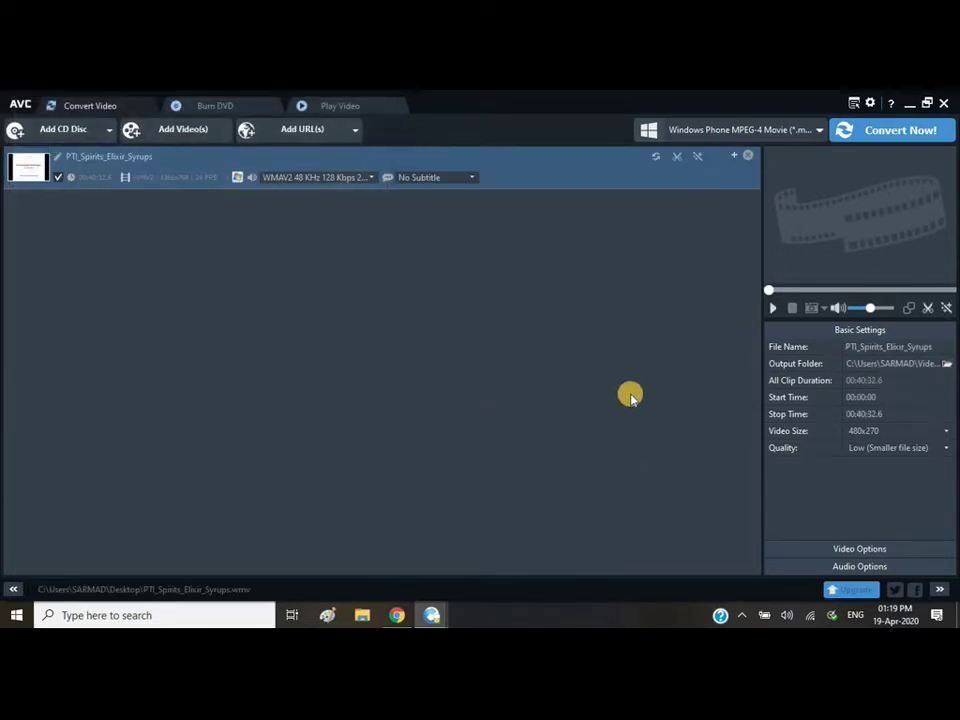
Step: Review the Windows output profiles and keep Windows Phone MPEG-4 Movie (*.mp4) as the output format
{"action": "left_click", "coordinate": [820, 131]}
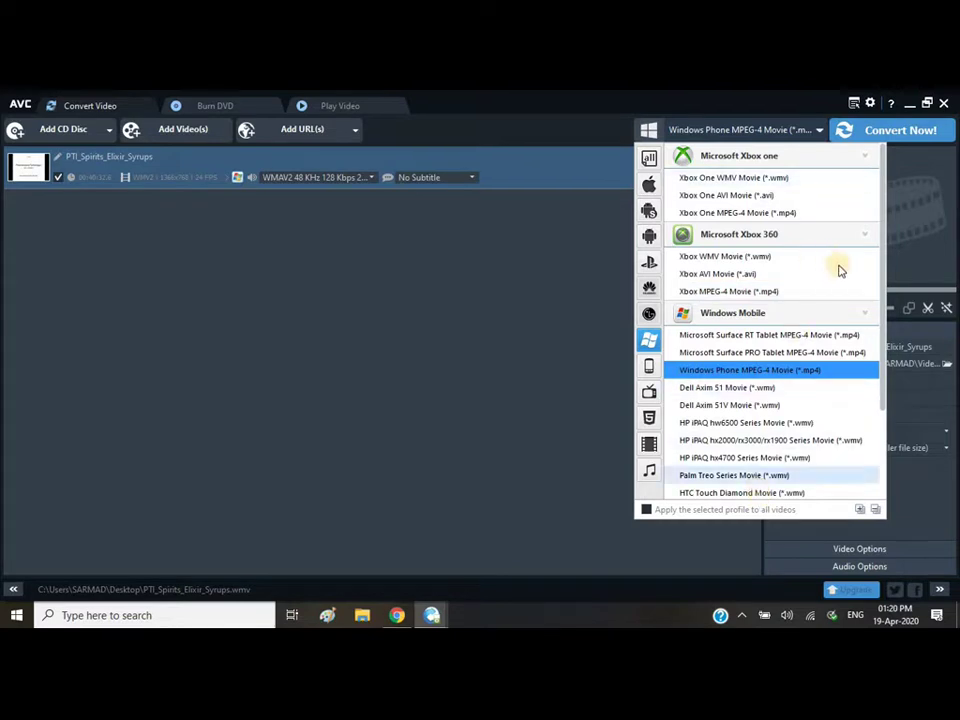
{"action": "left_click", "coordinate": [649, 343]}
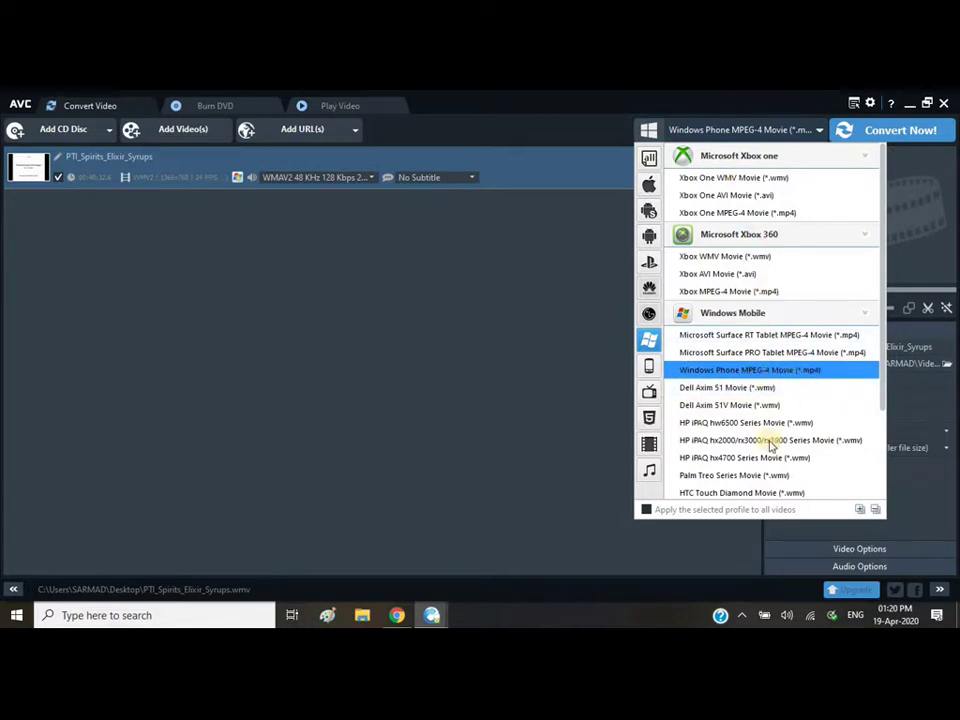
{"action": "scroll", "coordinate": [803, 350], "scroll_direction": "down", "scroll_amount": 3}
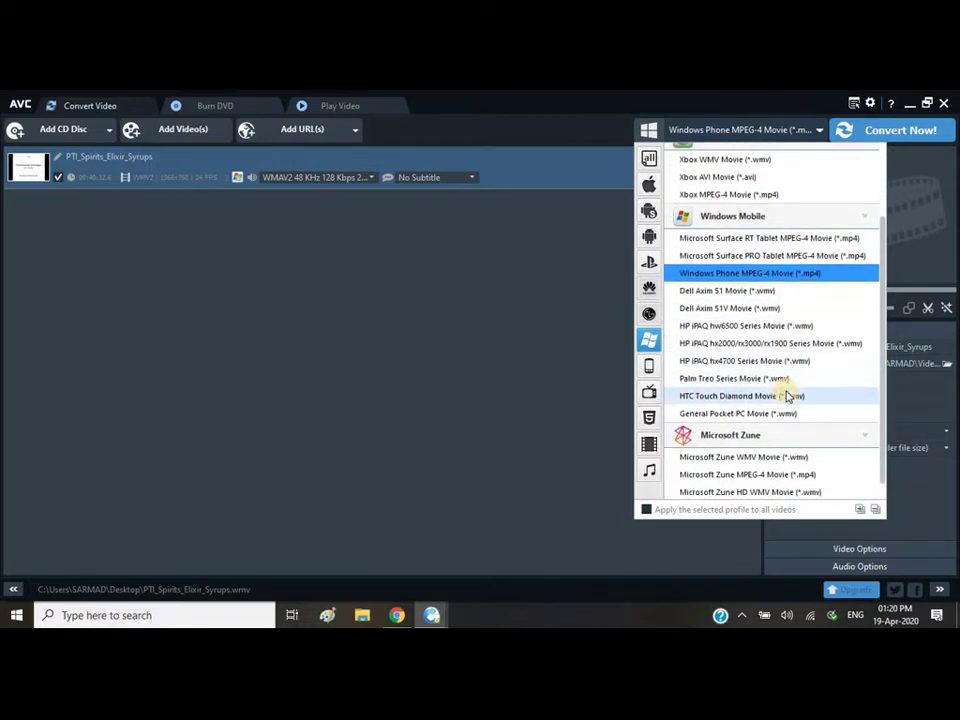
{"action": "scroll", "coordinate": [789, 396], "scroll_direction": "up", "scroll_amount": 3}
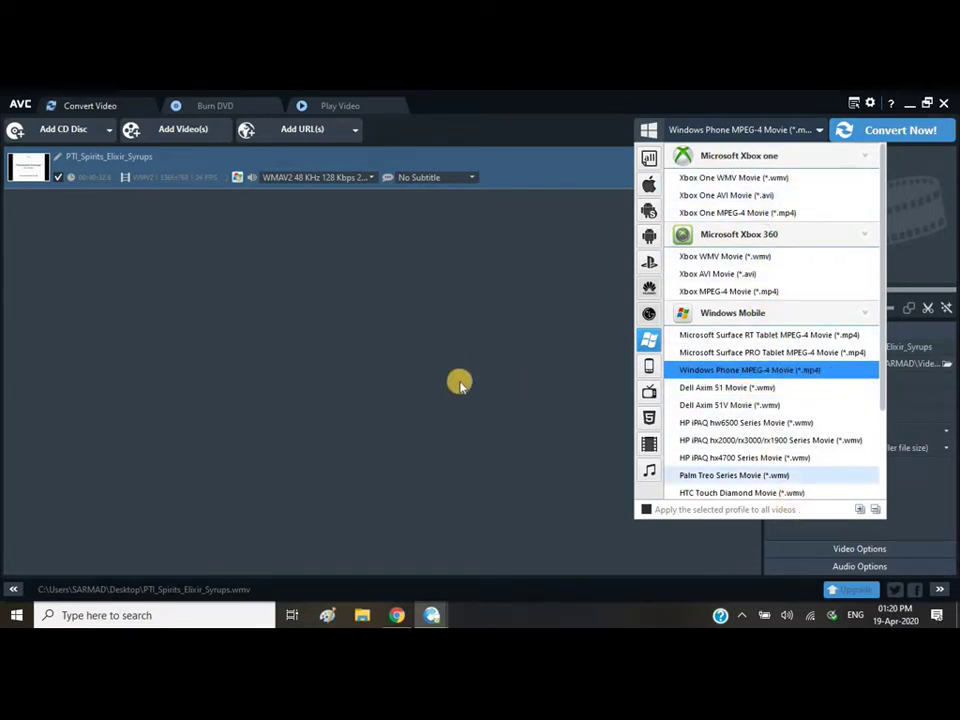
{"action": "left_click", "coordinate": [828, 150]}
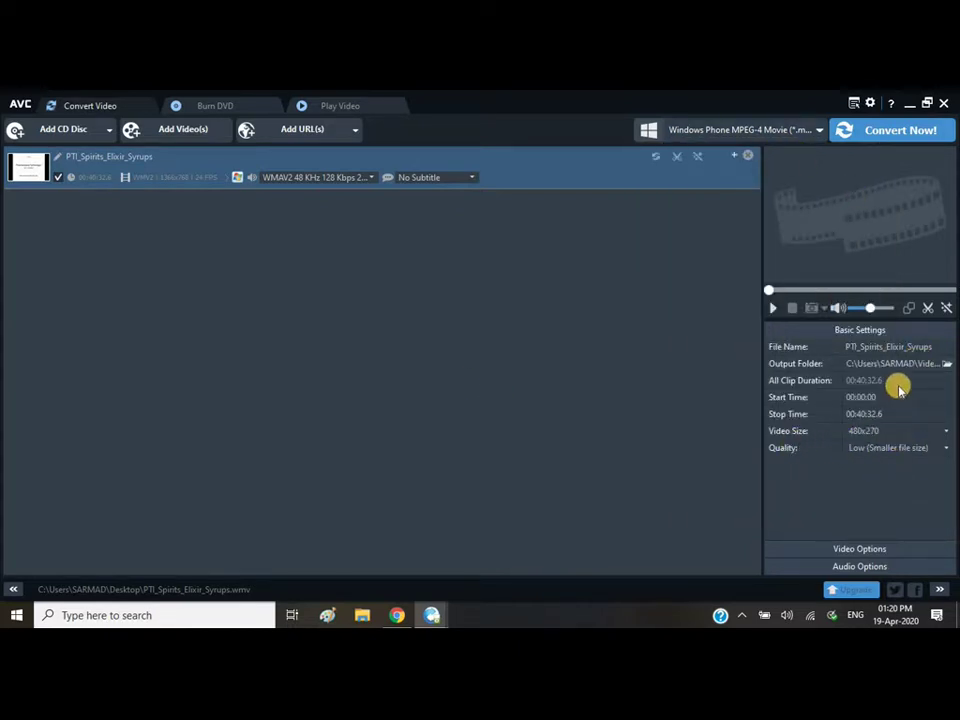
Step: Review the available output video sizes and choose 480x270
{"action": "left_click", "coordinate": [946, 430]}
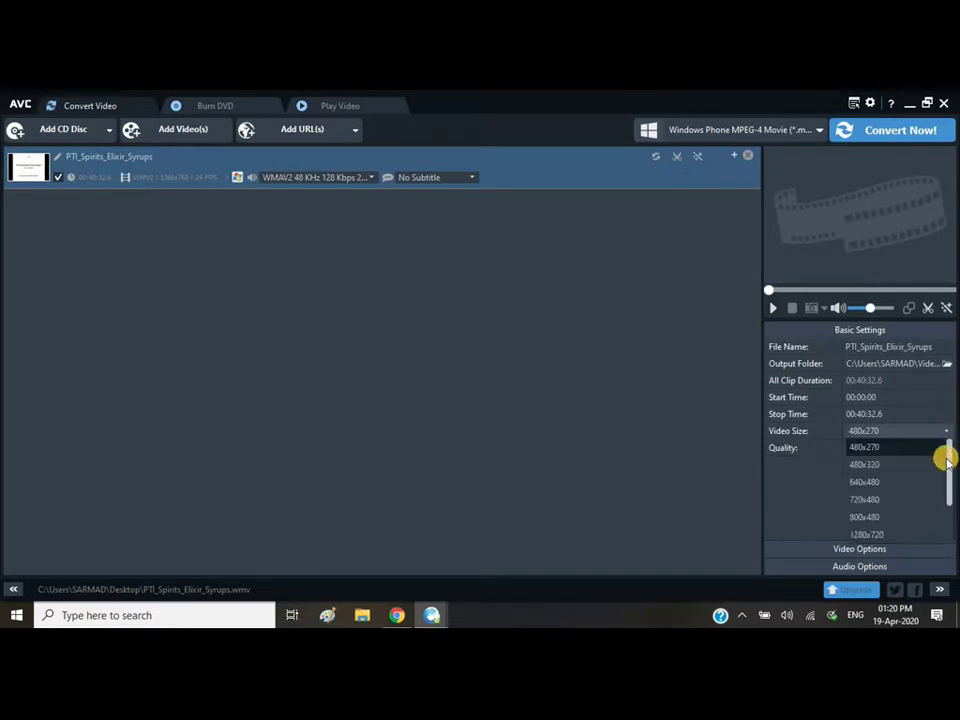
{"action": "left_click_drag", "start_coordinate": [945, 497], "coordinate": [945, 519]}
{"action": "scroll", "coordinate": [870, 447], "scroll_direction": "up", "scroll_amount": 3}
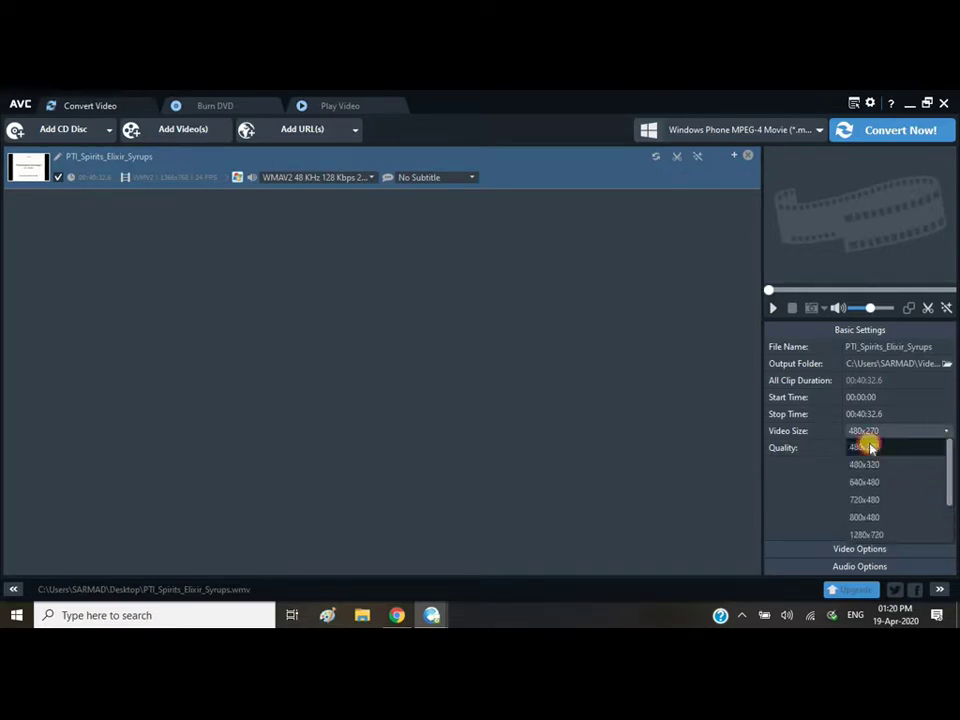
{"action": "left_click", "coordinate": [861, 448]}
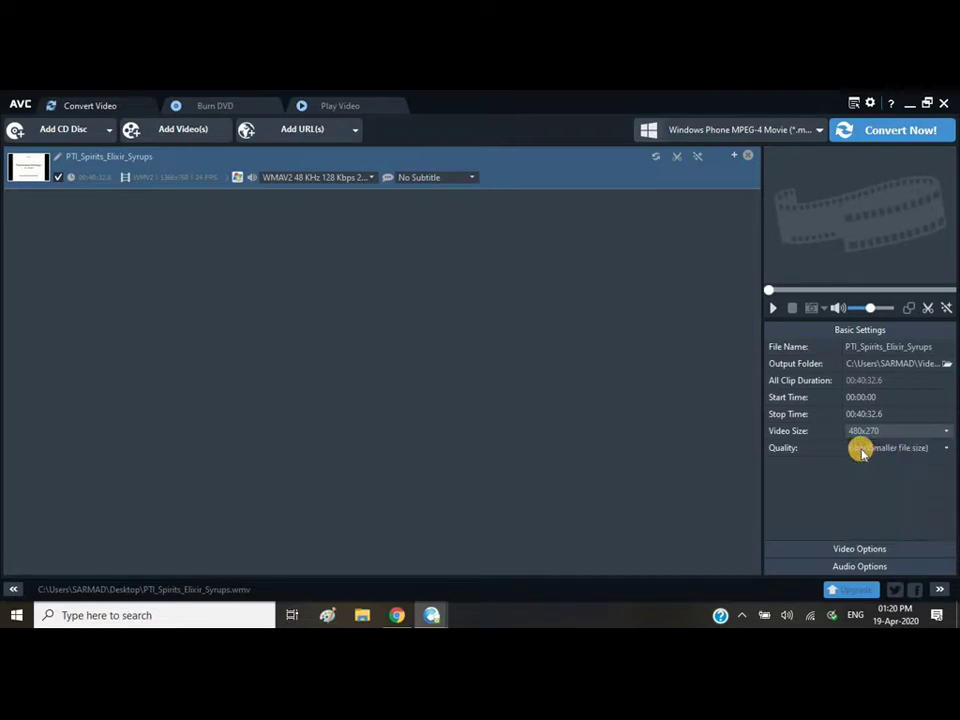
Step: Review the output quality levels and set the quality to Normal
{"action": "left_click", "coordinate": [945, 447]}
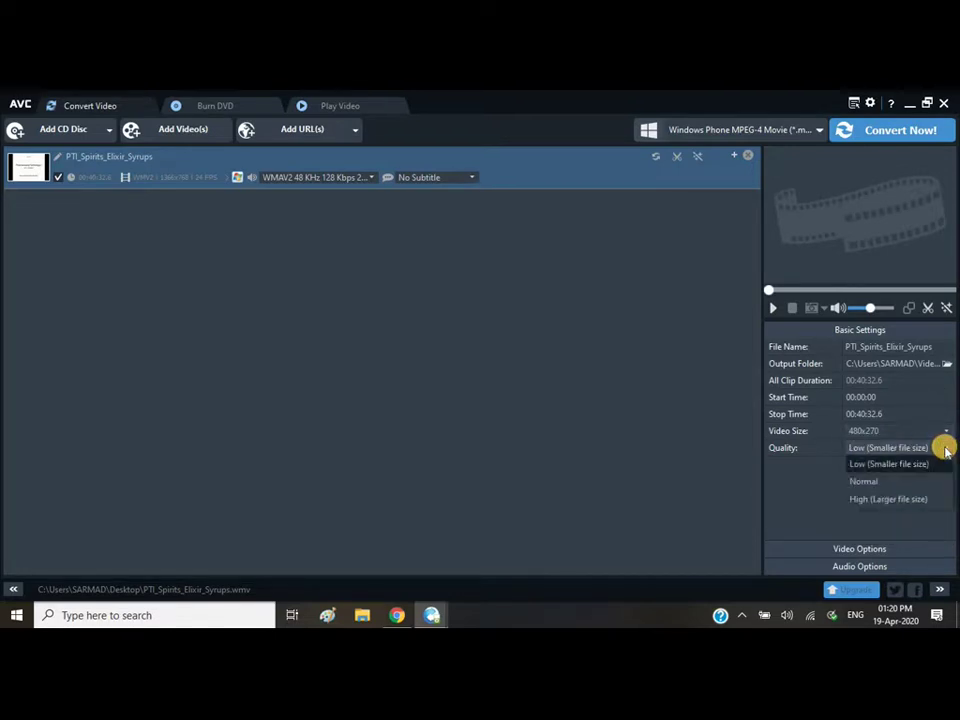
{"action": "left_click", "coordinate": [881, 465]}
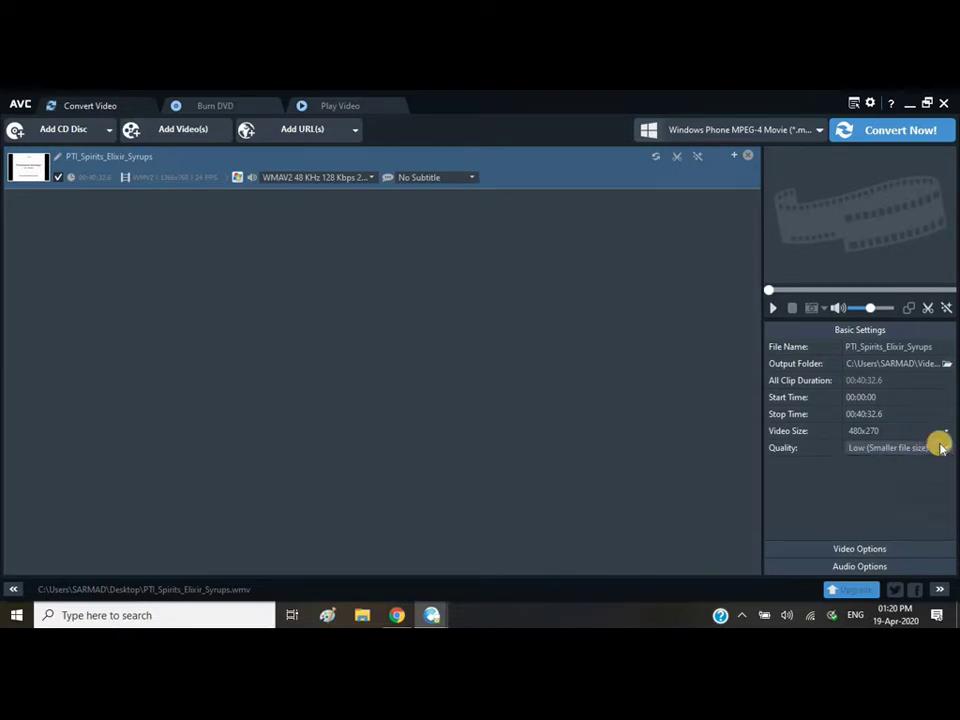
{"action": "left_click", "coordinate": [936, 447]}
{"action": "left_click", "coordinate": [861, 488]}
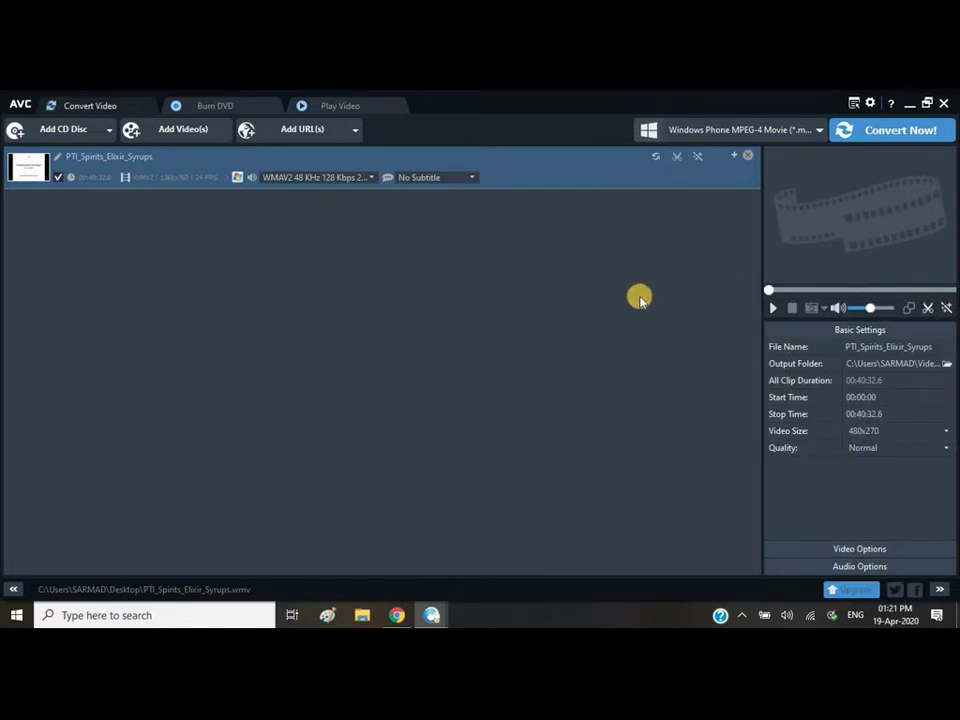
Step: Start converting PTI_Spirits_Elixir_Syrups to Windows Phone MPEG-4 Movie (*.mp4)
{"action": "left_click", "coordinate": [882, 133]}
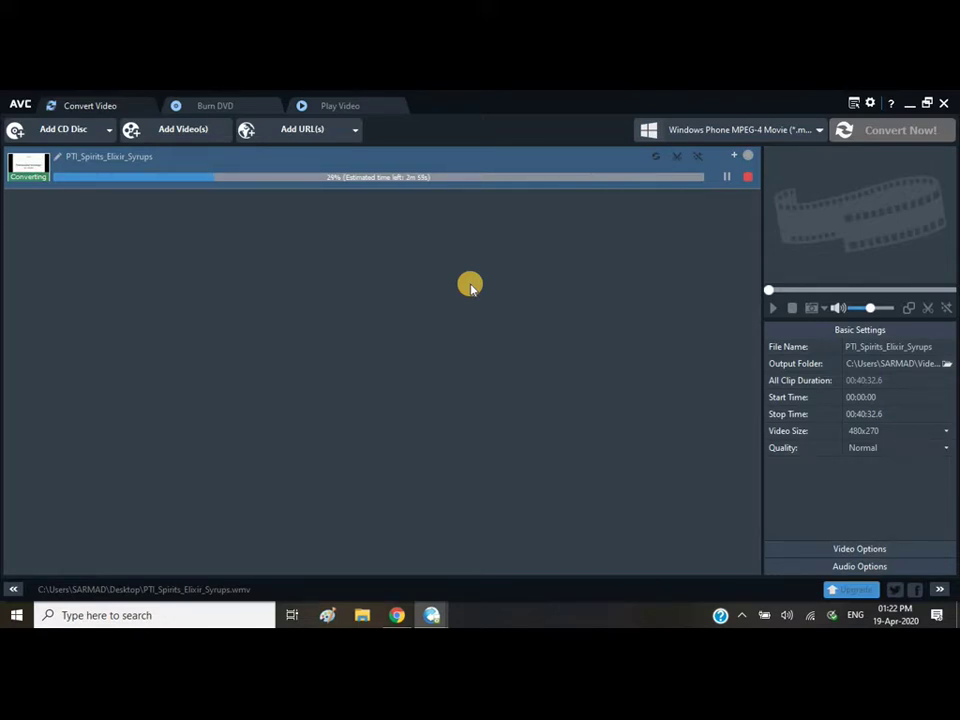
Step: Switch to Chrome, return to the "convert wmv to mp4 online" results and check the maximum upload size on the onlineconverter.com WMV to MP4 page
{"action": "left_click", "coordinate": [400, 618]}
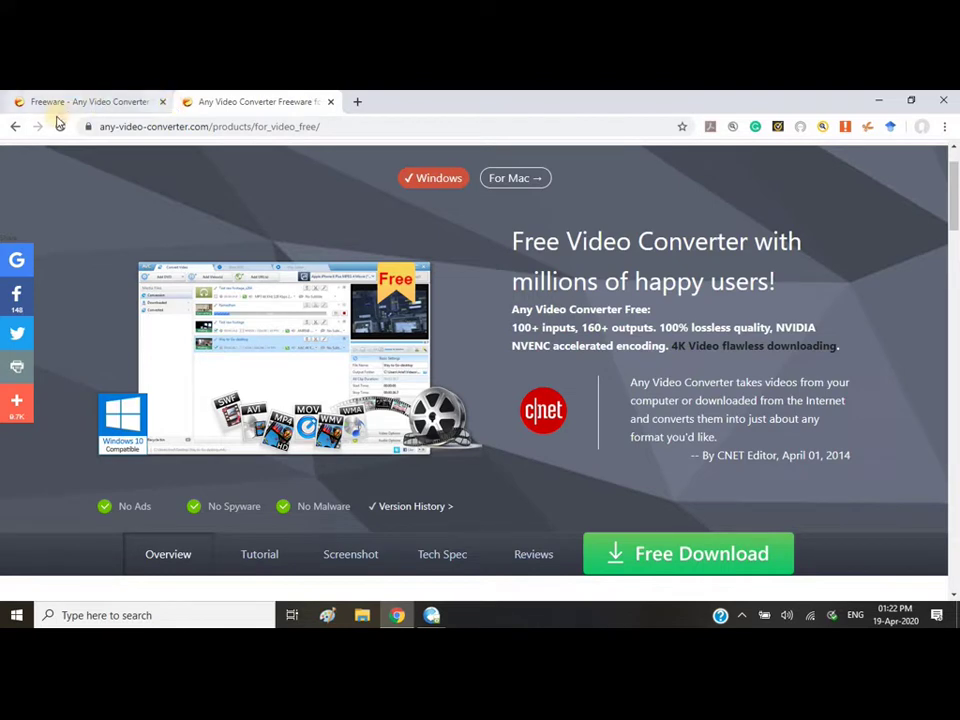
{"action": "left_click", "coordinate": [14, 128]}
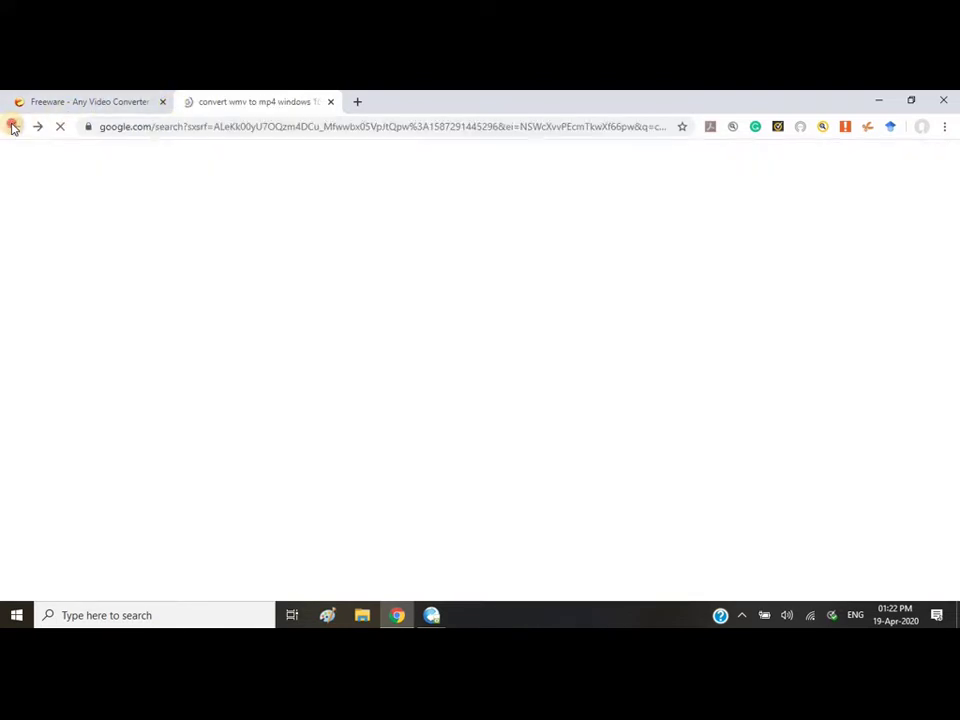
{"action": "scroll", "coordinate": [355, 360], "scroll_direction": "up", "scroll_amount": 4}
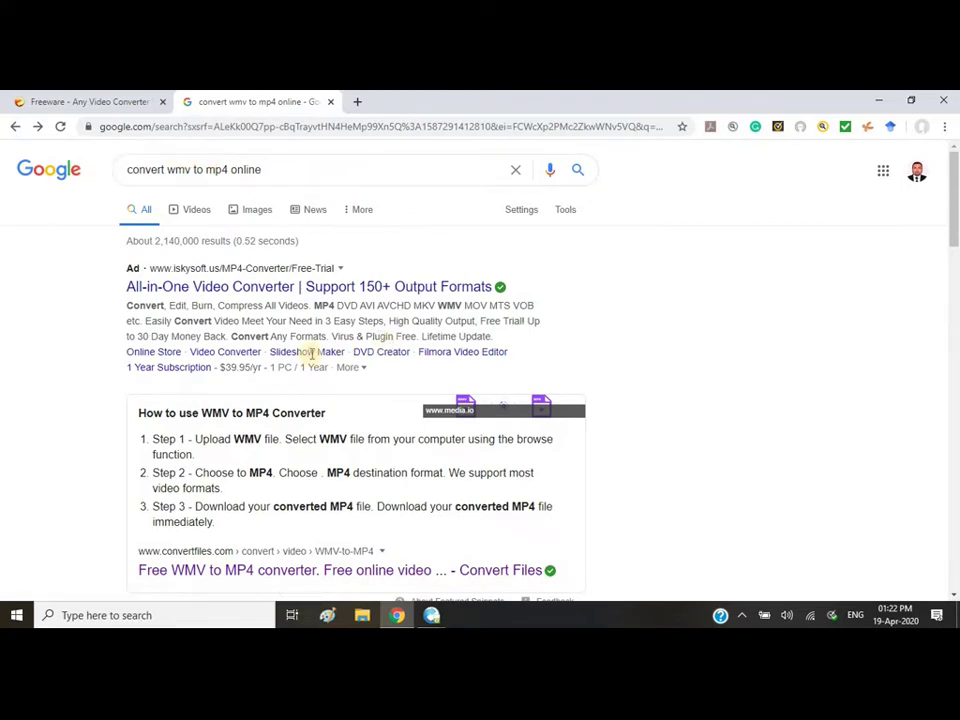
{"action": "scroll", "coordinate": [274, 347], "scroll_direction": "down", "scroll_amount": 10}
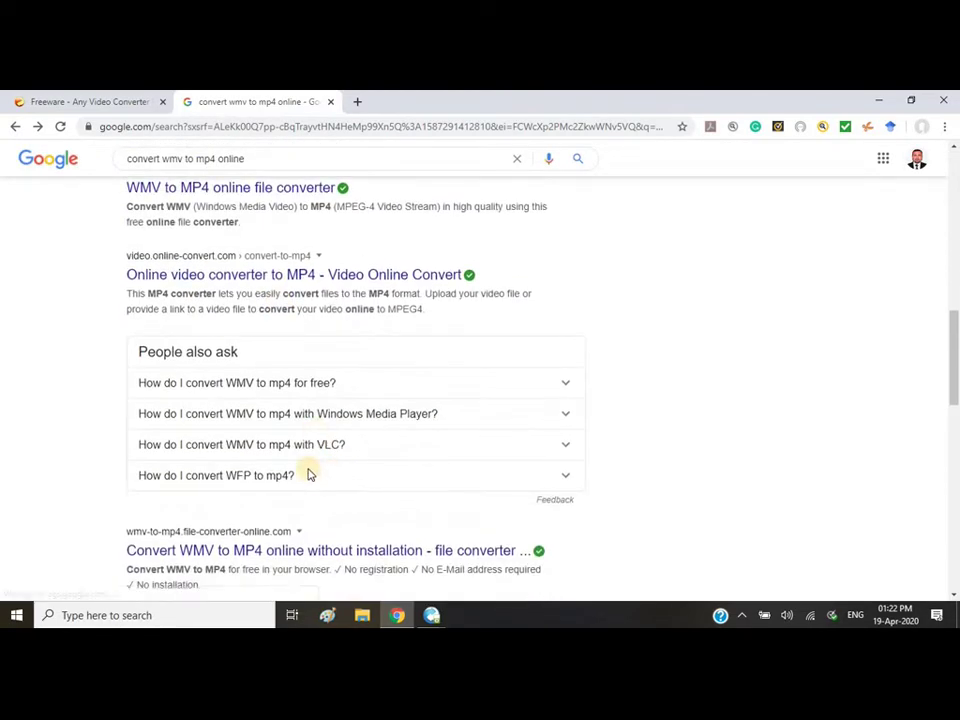
{"action": "scroll", "coordinate": [300, 470], "scroll_direction": "down", "scroll_amount": 6}
{"action": "scroll", "coordinate": [280, 460], "scroll_direction": "down", "scroll_amount": 3}
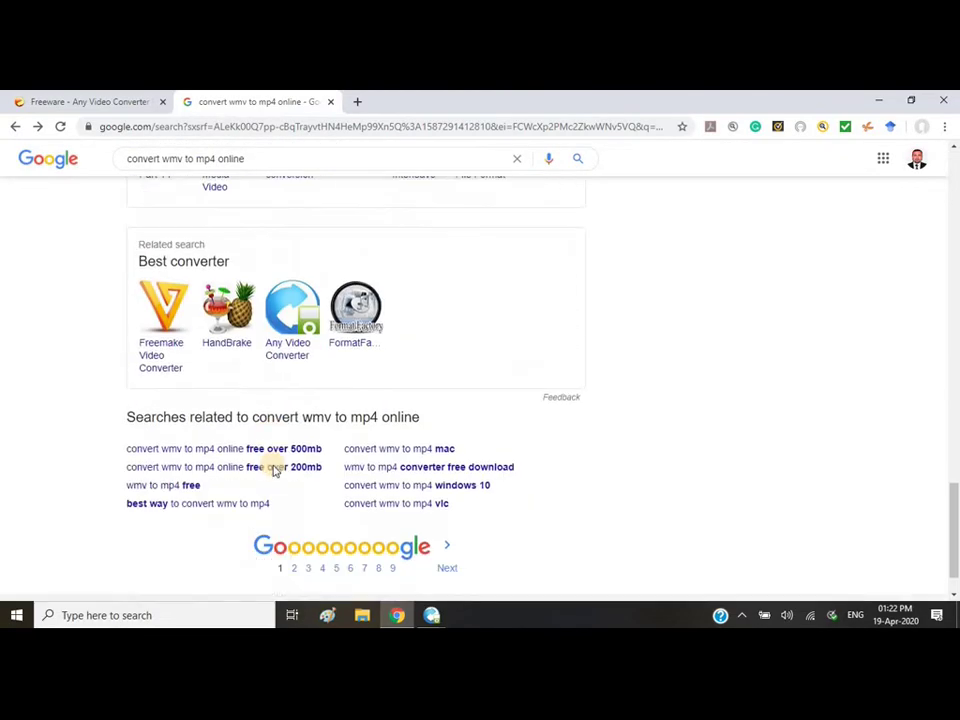
{"action": "scroll", "coordinate": [300, 380], "scroll_direction": "up", "scroll_amount": 9}
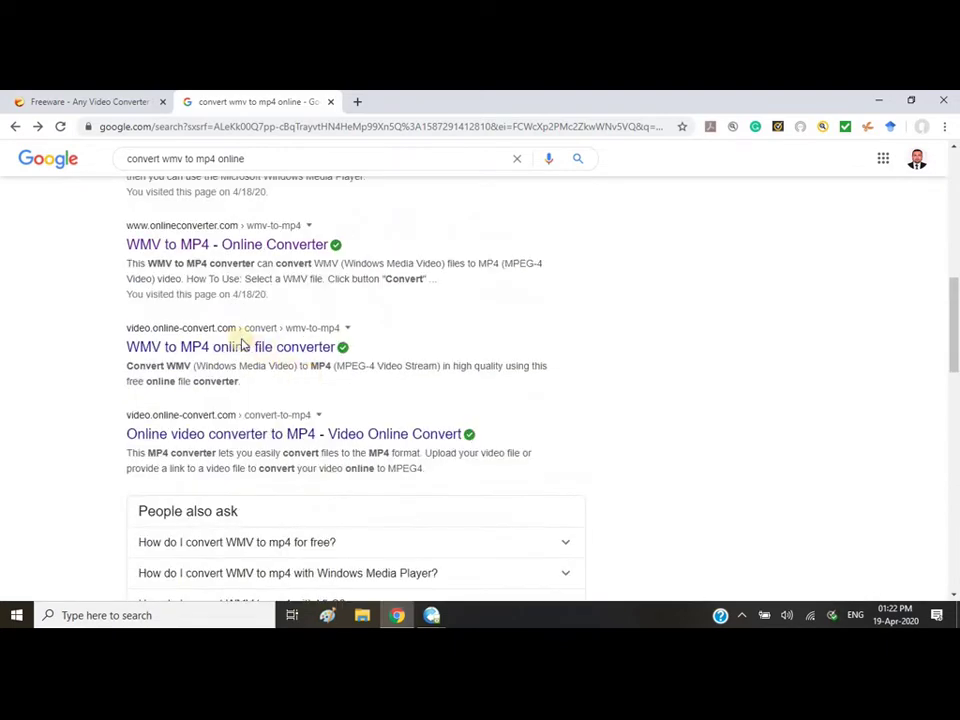
{"action": "scroll", "coordinate": [237, 330], "scroll_direction": "up", "scroll_amount": 1}
{"action": "left_click", "coordinate": [246, 313]}
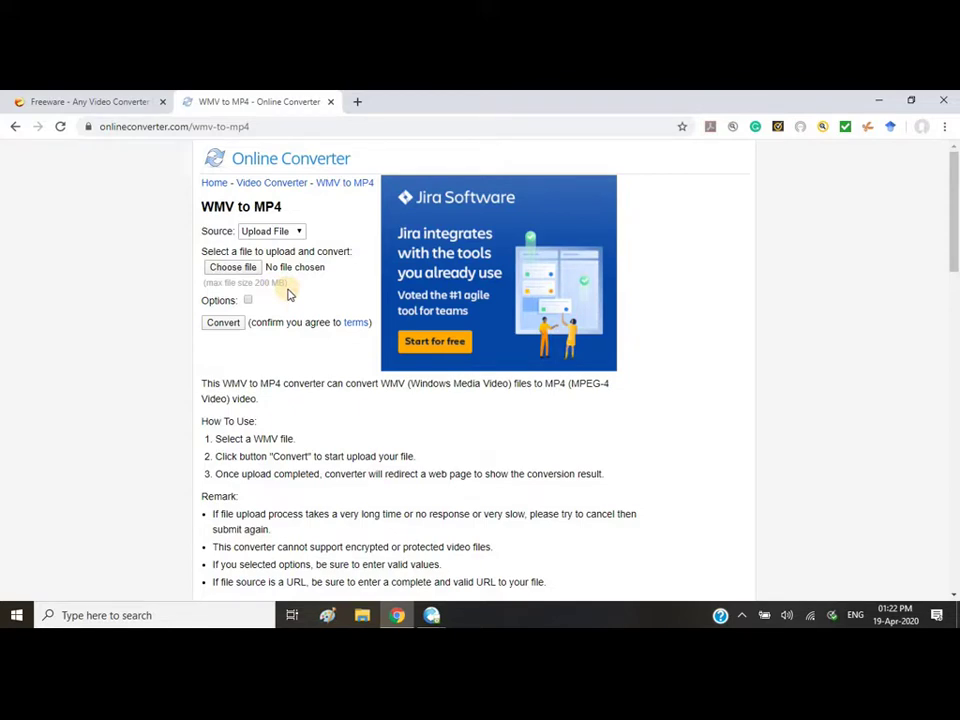
{"action": "left_click", "coordinate": [877, 100]}
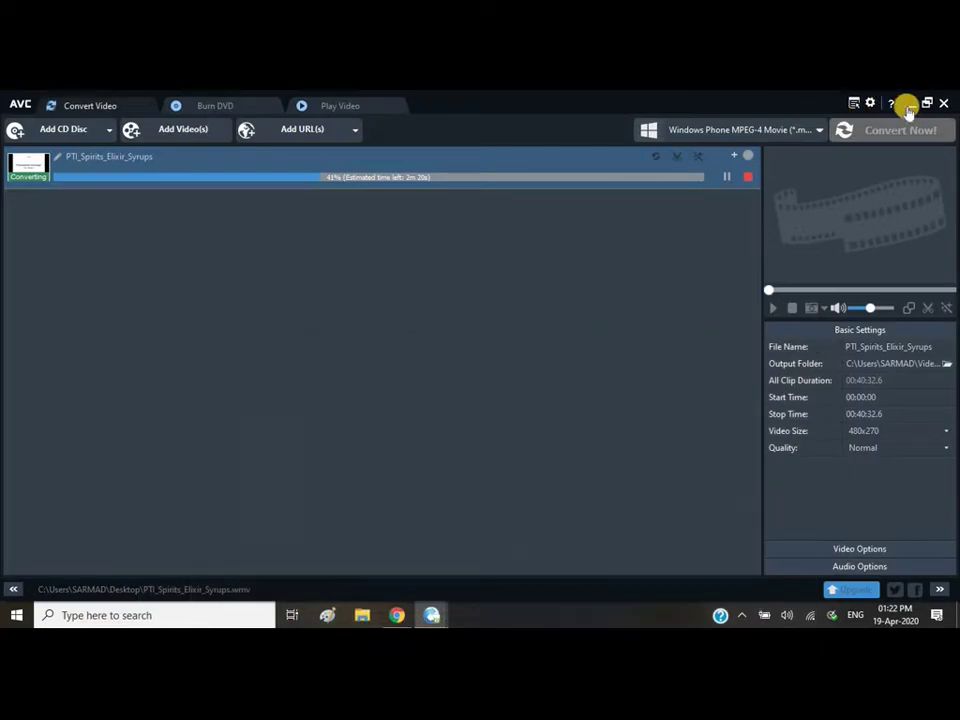
Step: Check the file size of PTI_Spirits_Elixir_Syrups.wmv in its desktop properties, then return to Any Video Converter
{"action": "left_click", "coordinate": [909, 103]}
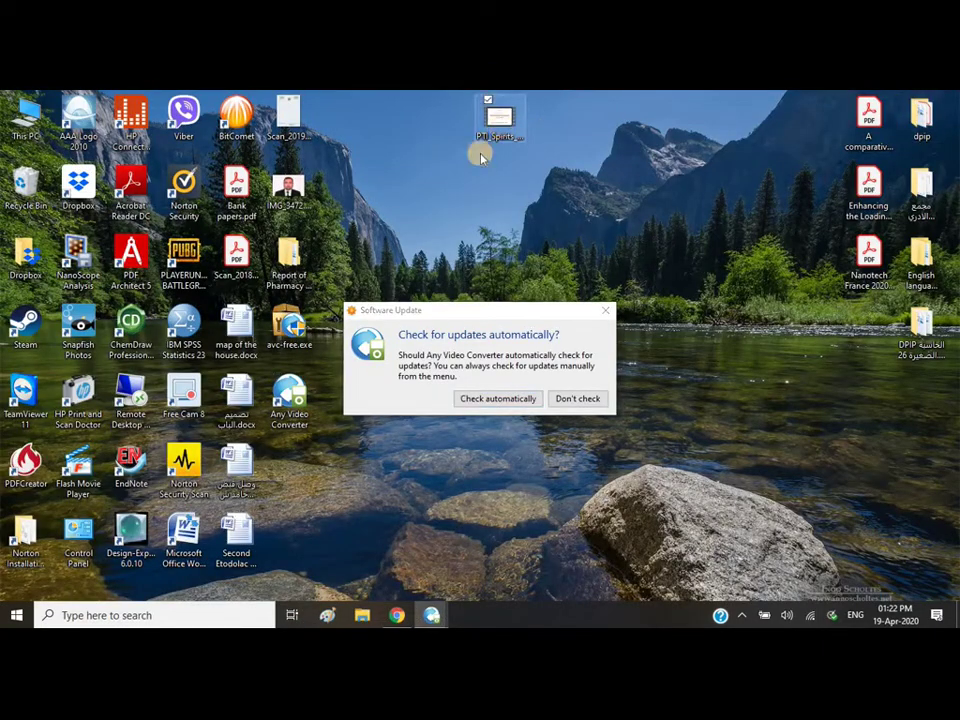
{"action": "right_click", "coordinate": [499, 122]}
{"action": "left_click", "coordinate": [274, 505]}
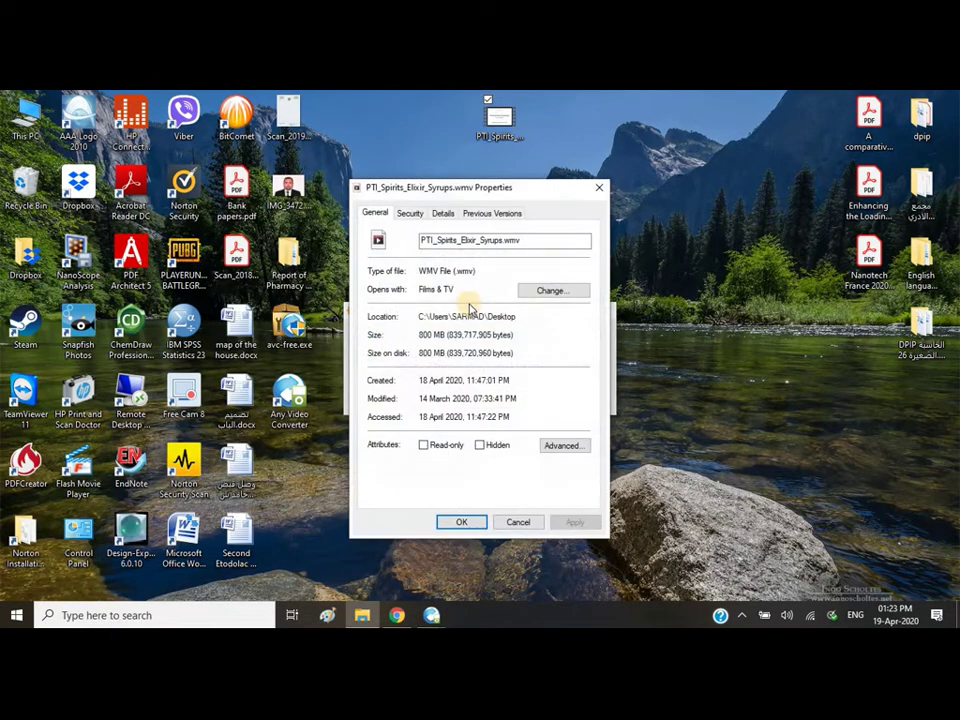
{"action": "left_click", "coordinate": [461, 524]}
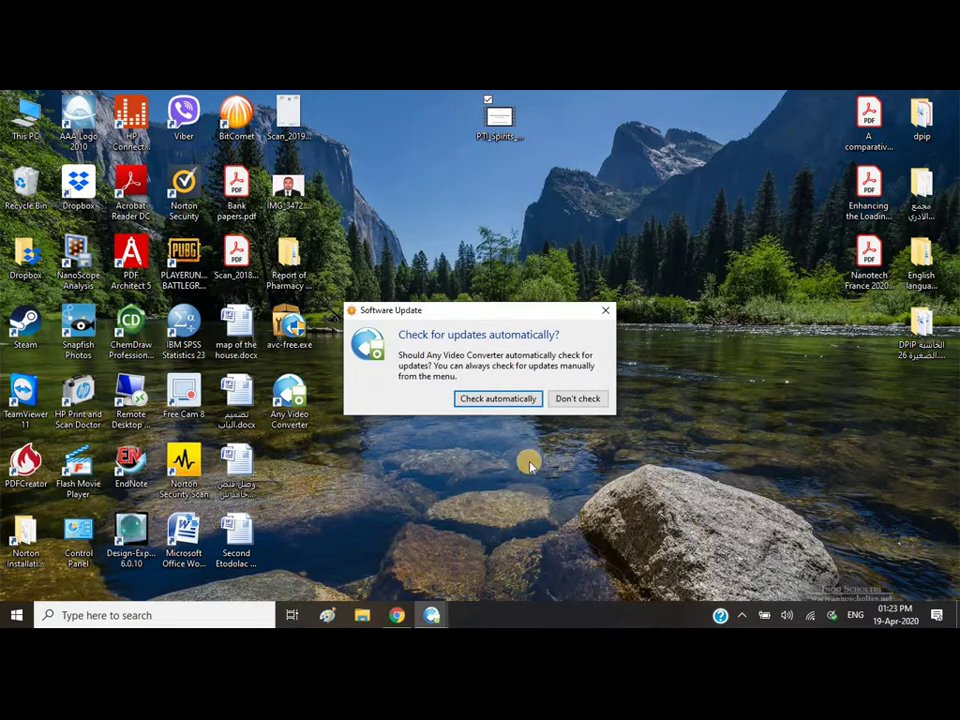
{"action": "mouse_move", "coordinate": [433, 618]}
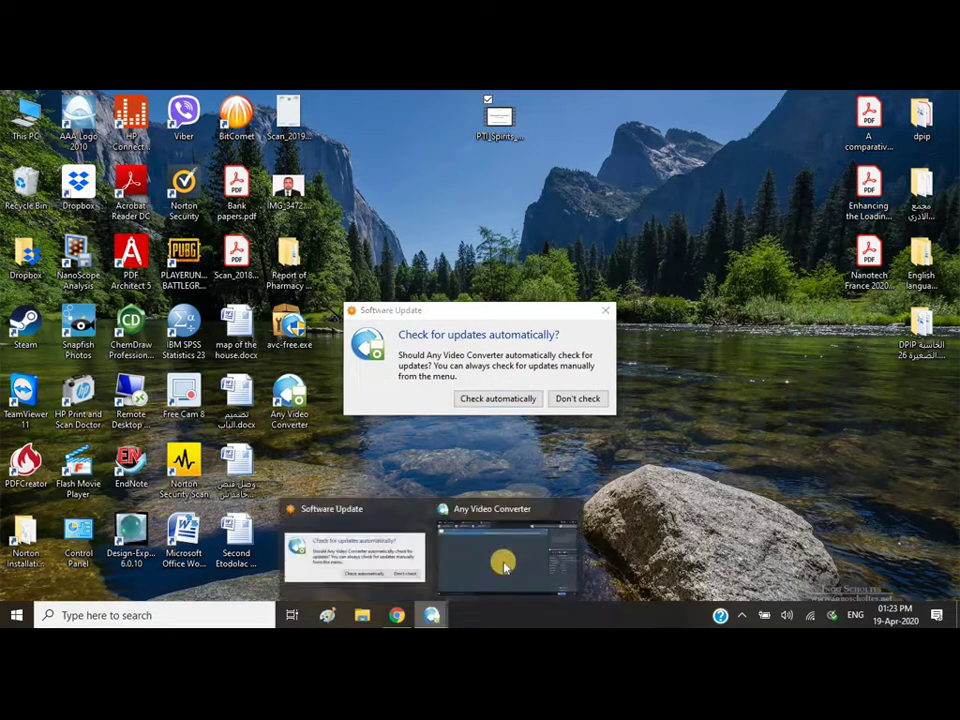
{"action": "left_click", "coordinate": [559, 529]}
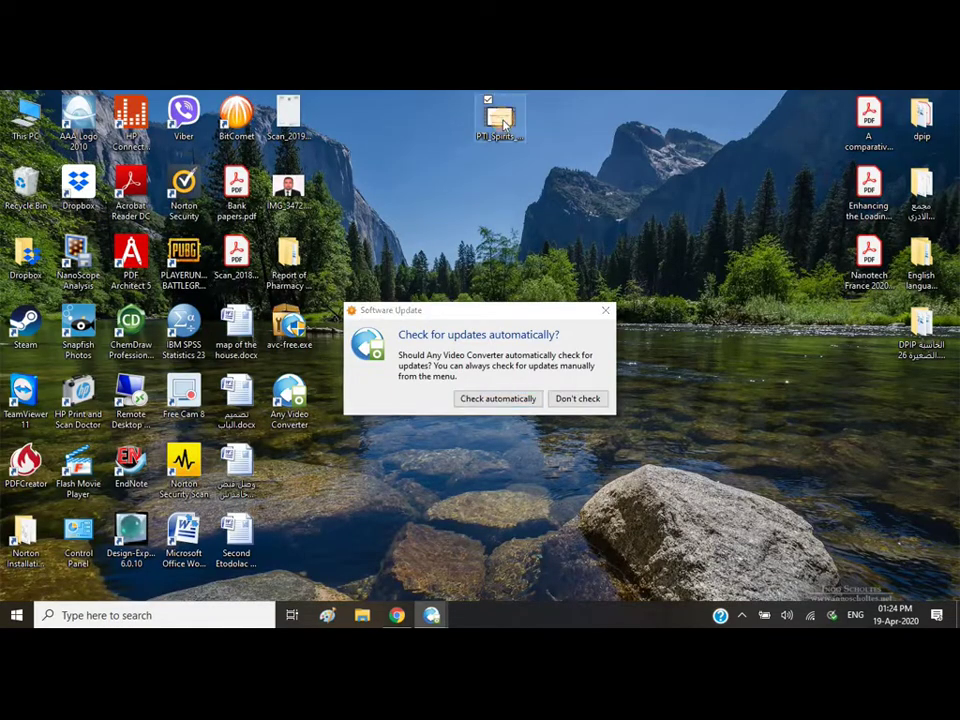
Step: Play the original WMV from the desktop, sample several points through it, then close the player and return to Any Video Converter
{"action": "double_click", "coordinate": [503, 120]}
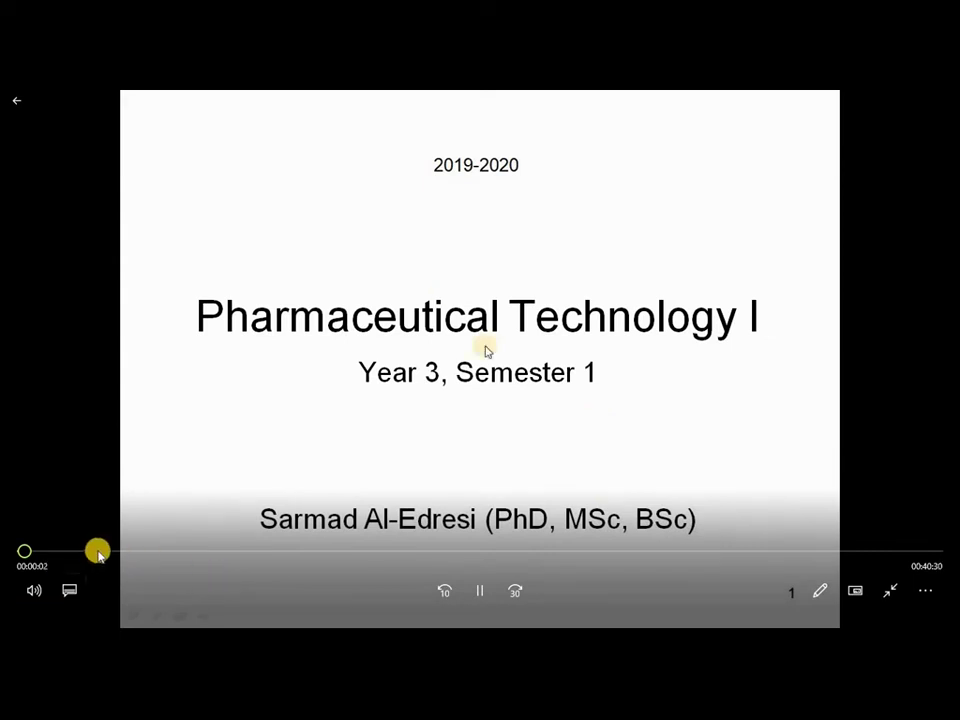
{"action": "left_click", "coordinate": [97, 551]}
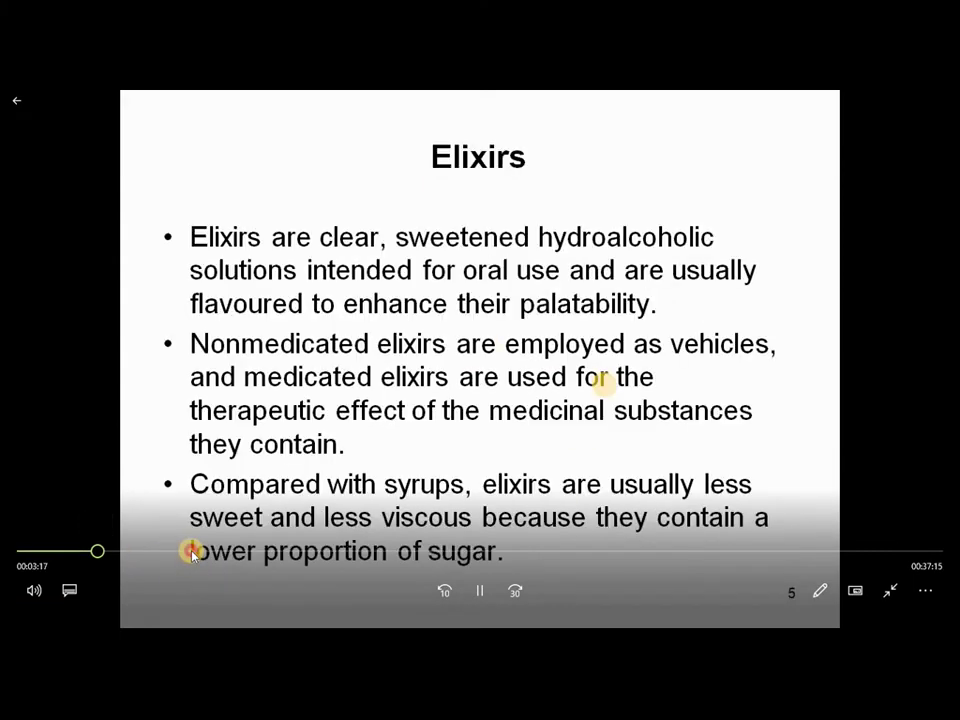
{"action": "left_click", "coordinate": [192, 551]}
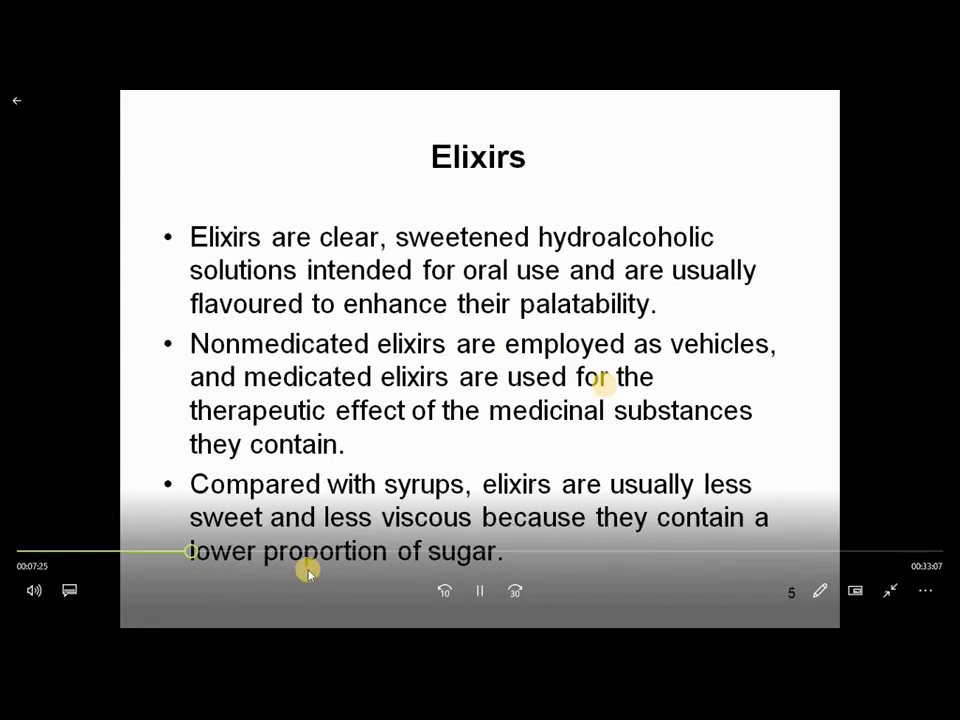
{"action": "left_click", "coordinate": [313, 551]}
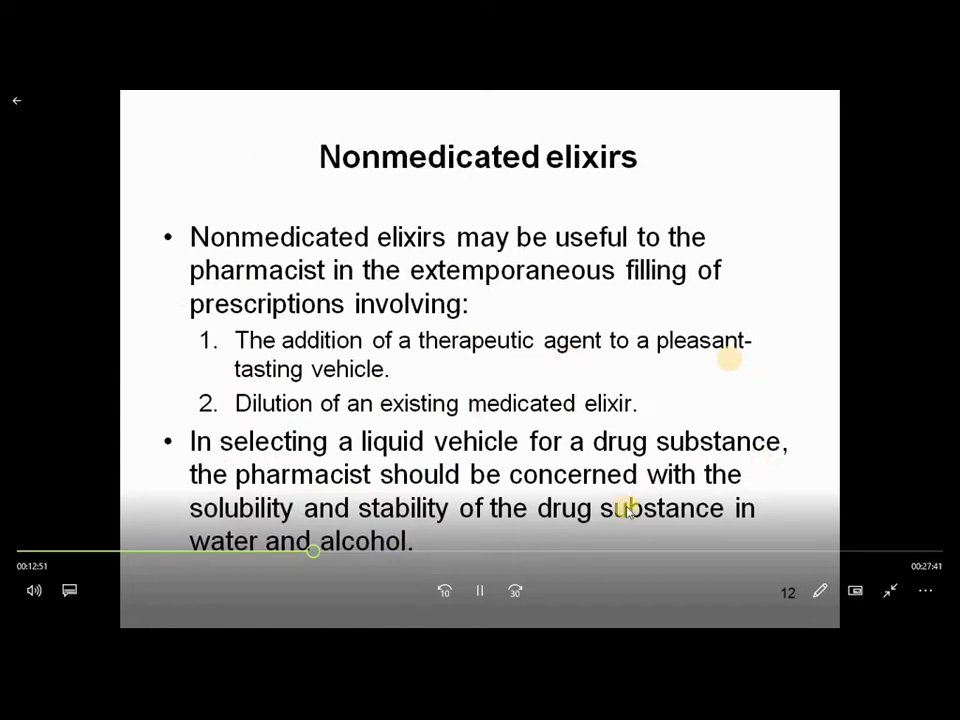
{"action": "left_click", "coordinate": [450, 551]}
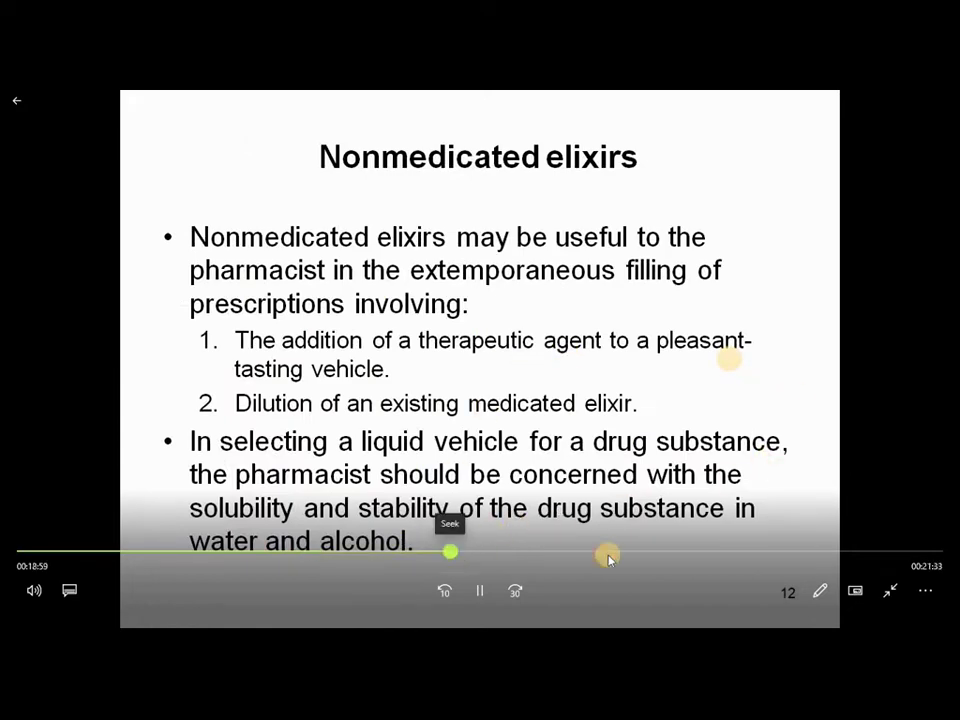
{"action": "left_click", "coordinate": [614, 551]}
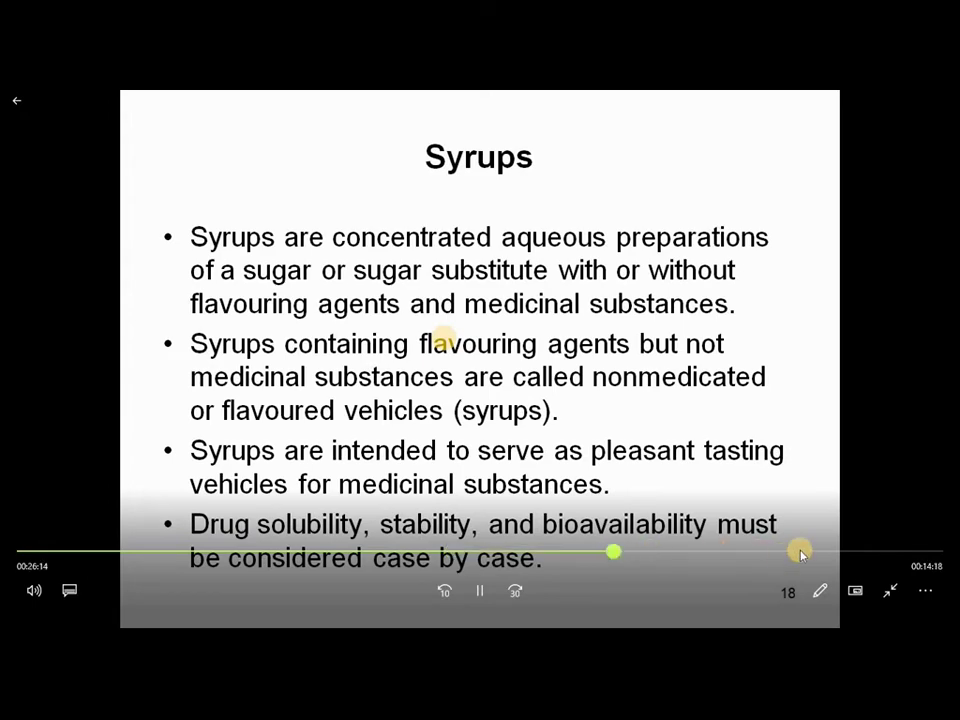
{"action": "left_click", "coordinate": [800, 551]}
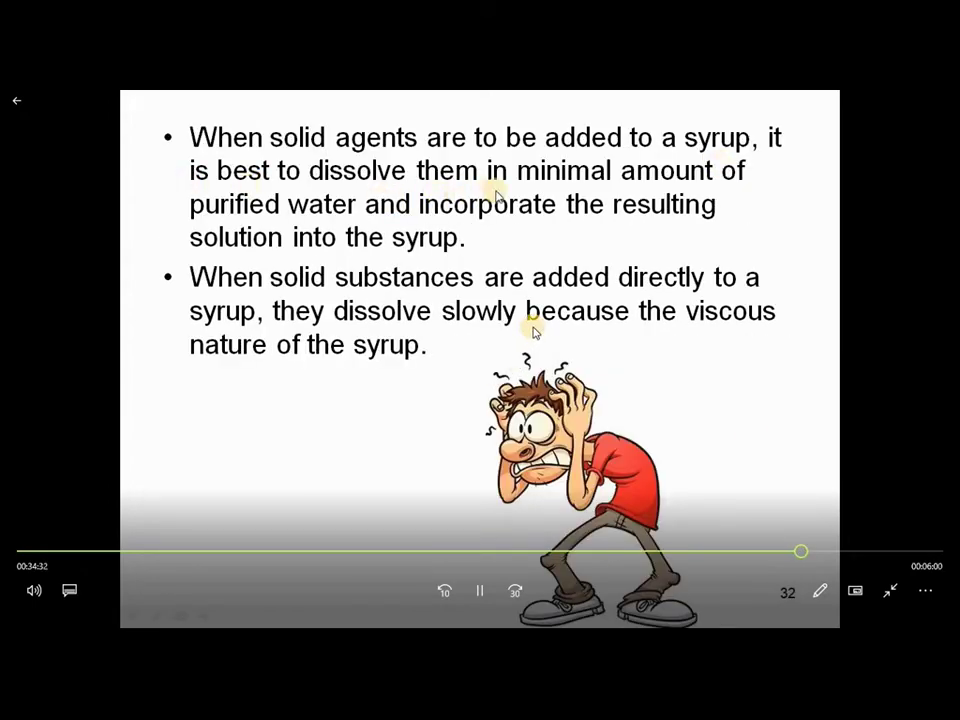
{"action": "left_click", "coordinate": [890, 590]}
{"action": "left_click", "coordinate": [945, 101]}
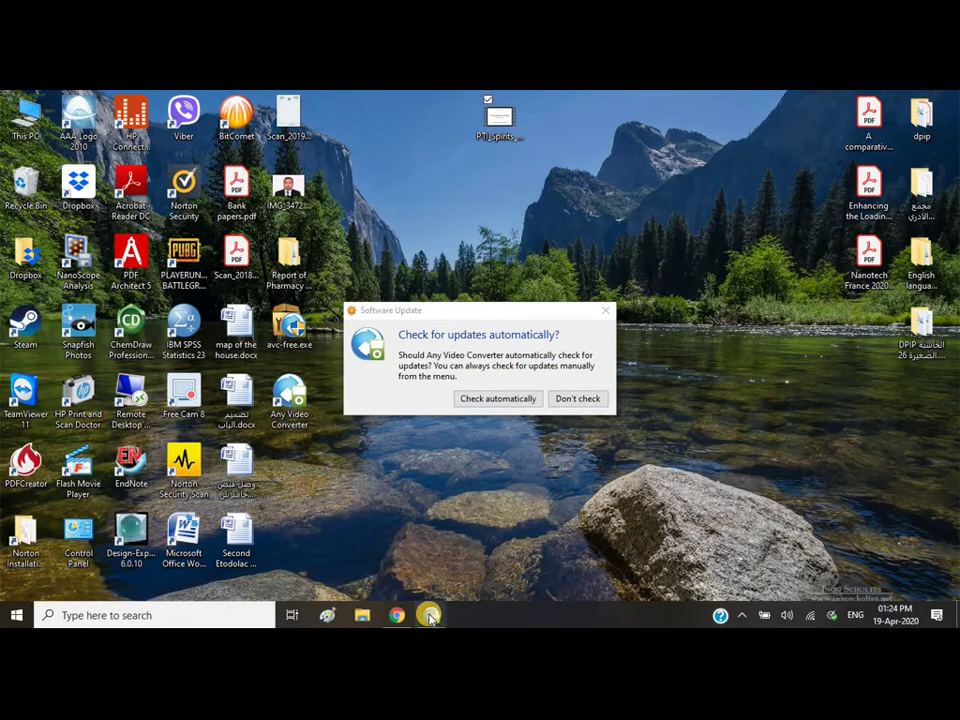
{"action": "mouse_move", "coordinate": [430, 617]}
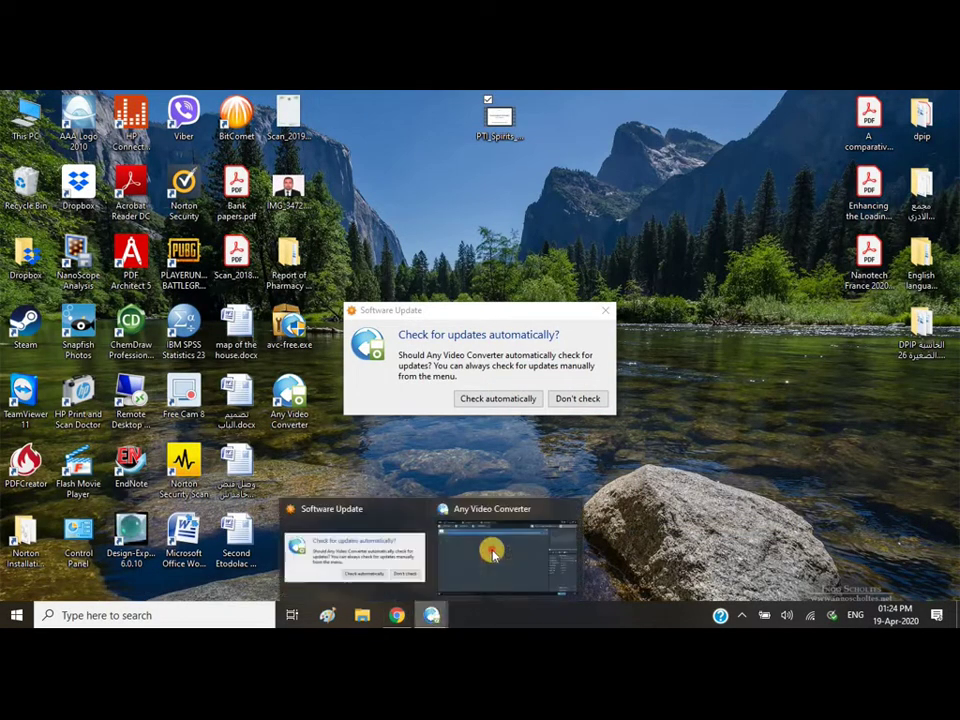
{"action": "left_click", "coordinate": [493, 553]}
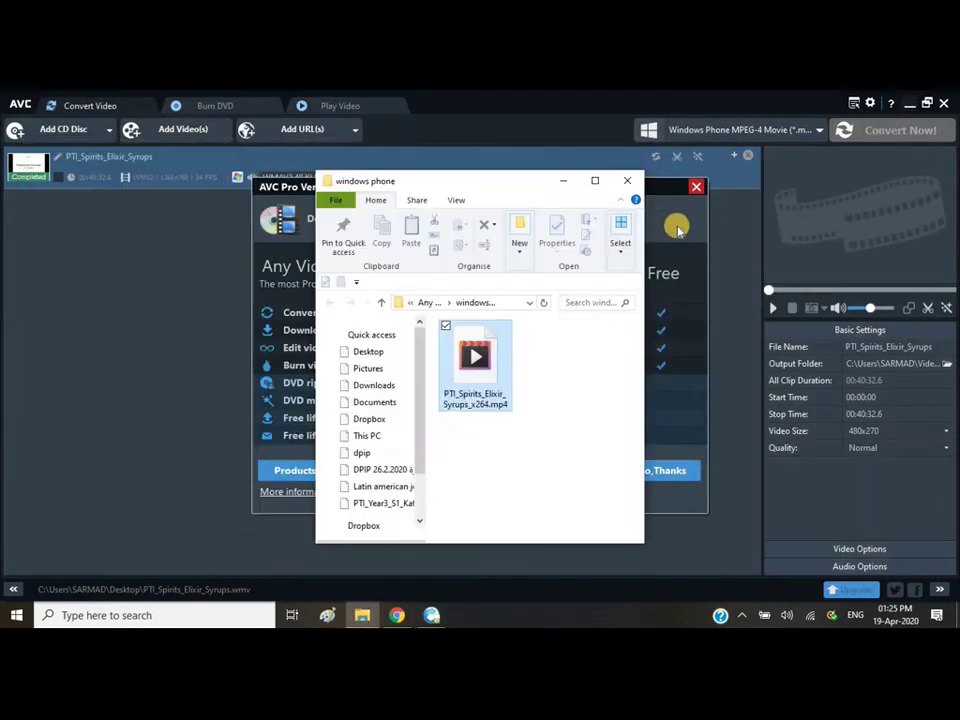
Step: Copy the converted PTI_Spirits_Elixir_Syrups_x264.mp4 from the windows phone output folder and close the folder
{"action": "left_click", "coordinate": [594, 181]}
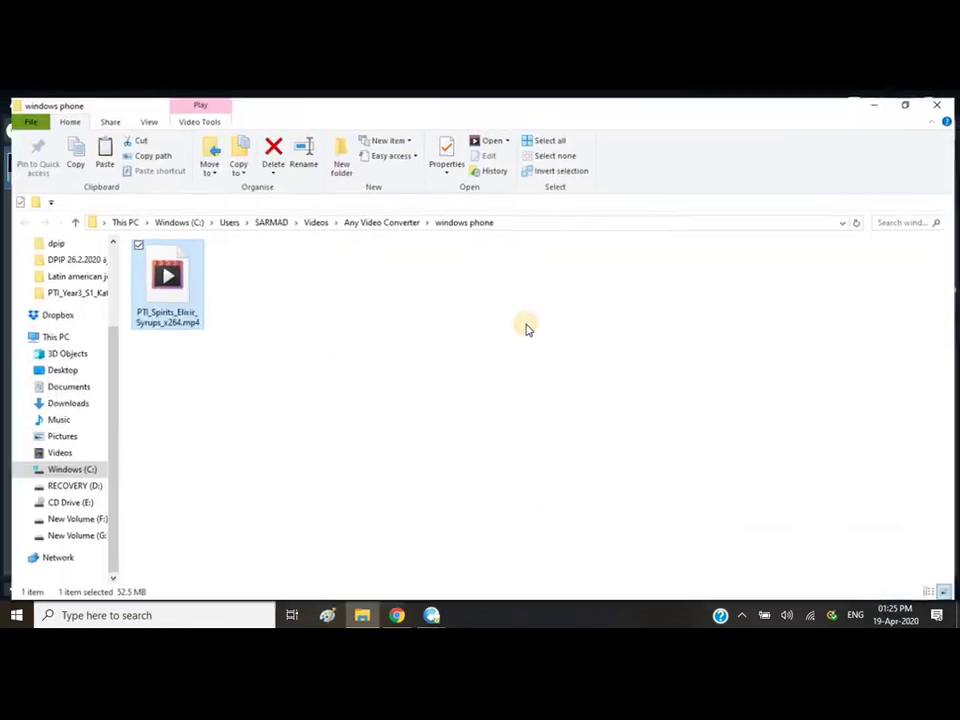
{"action": "double_click", "coordinate": [172, 280]}
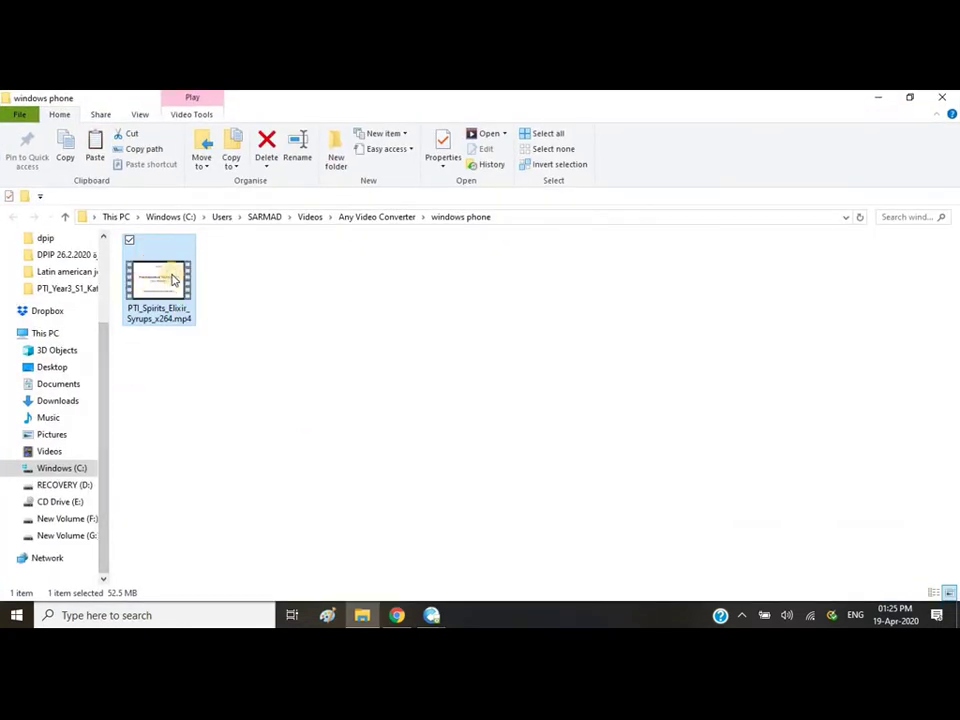
{"action": "right_click", "coordinate": [172, 280]}
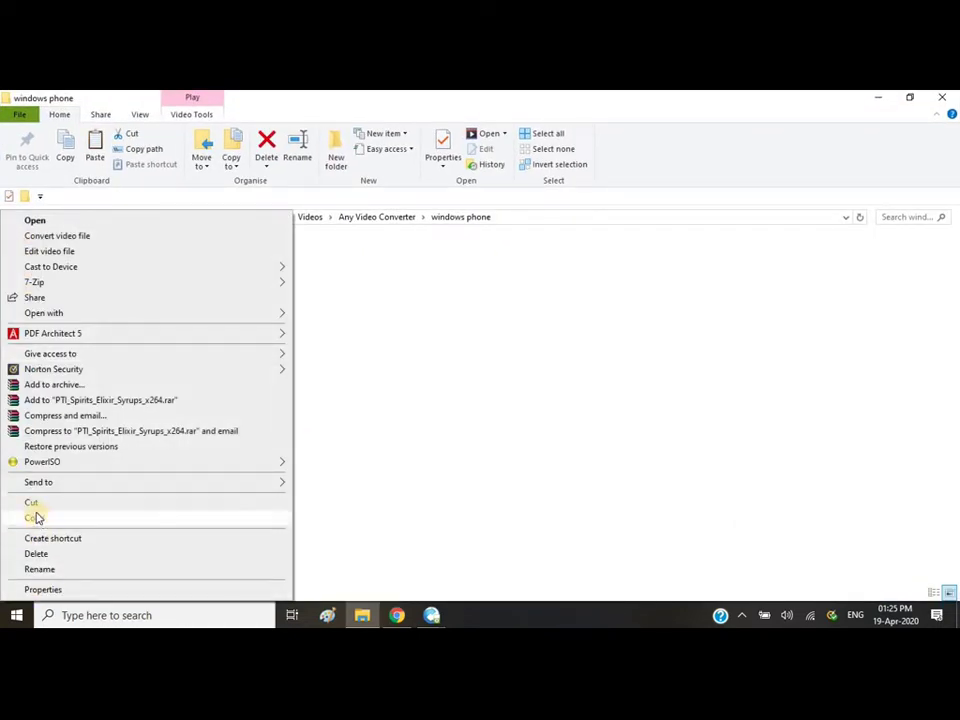
{"action": "left_click", "coordinate": [913, 96]}
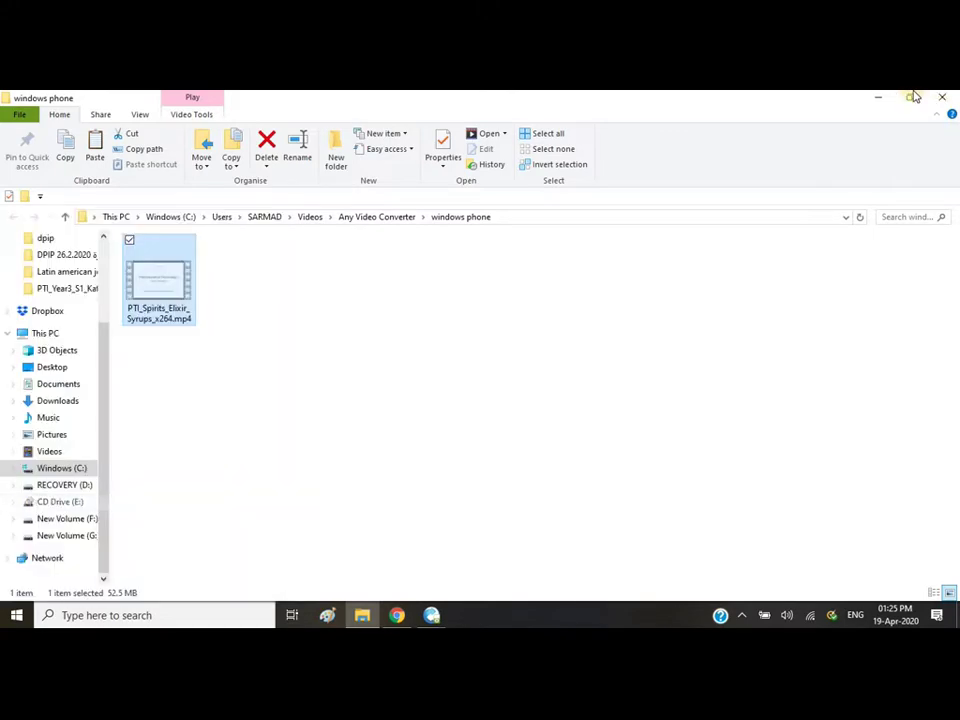
{"action": "left_click", "coordinate": [942, 96]}
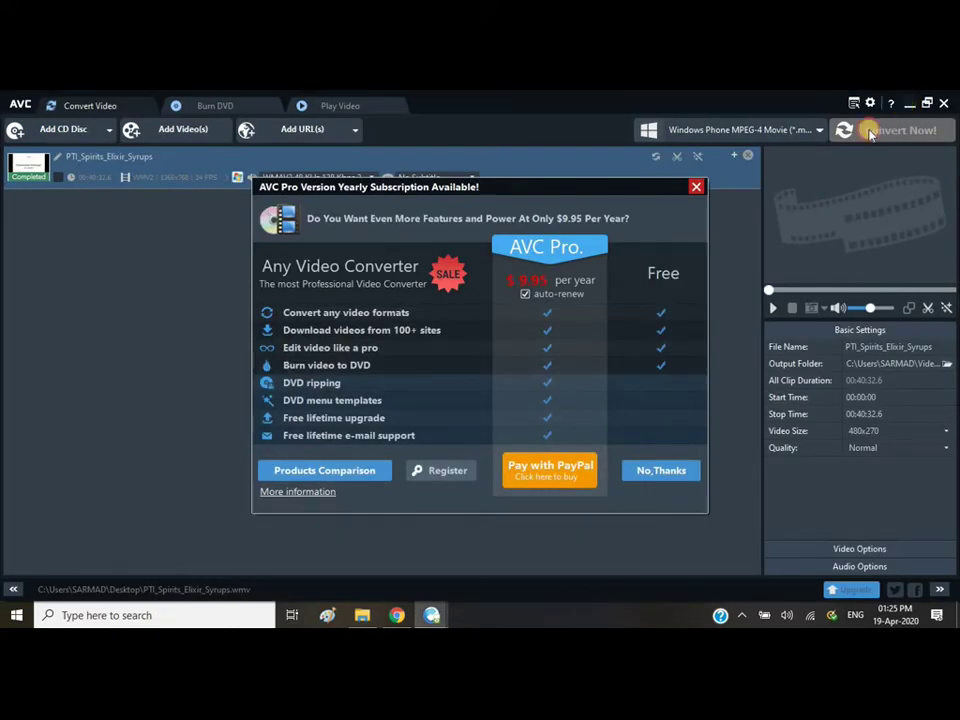
Step: Dismiss the AVC Pro subscription offer, paste the converted MP4 onto the desktop and place it beside the original WMV
{"action": "left_click", "coordinate": [695, 187]}
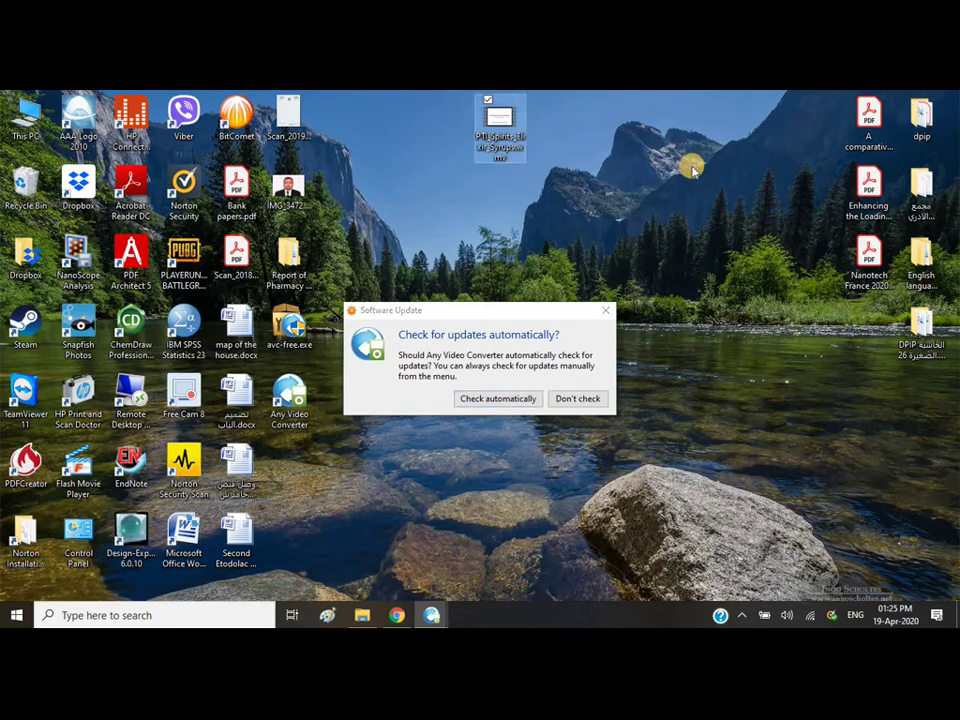
{"action": "right_click", "coordinate": [693, 164]}
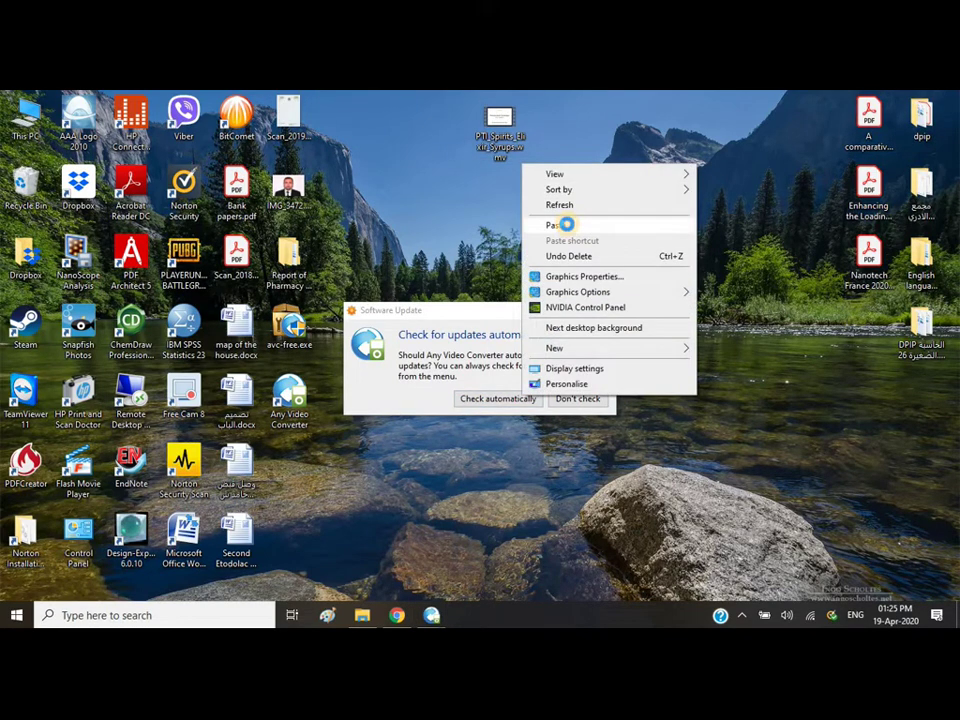
{"action": "left_click", "coordinate": [565, 224]}
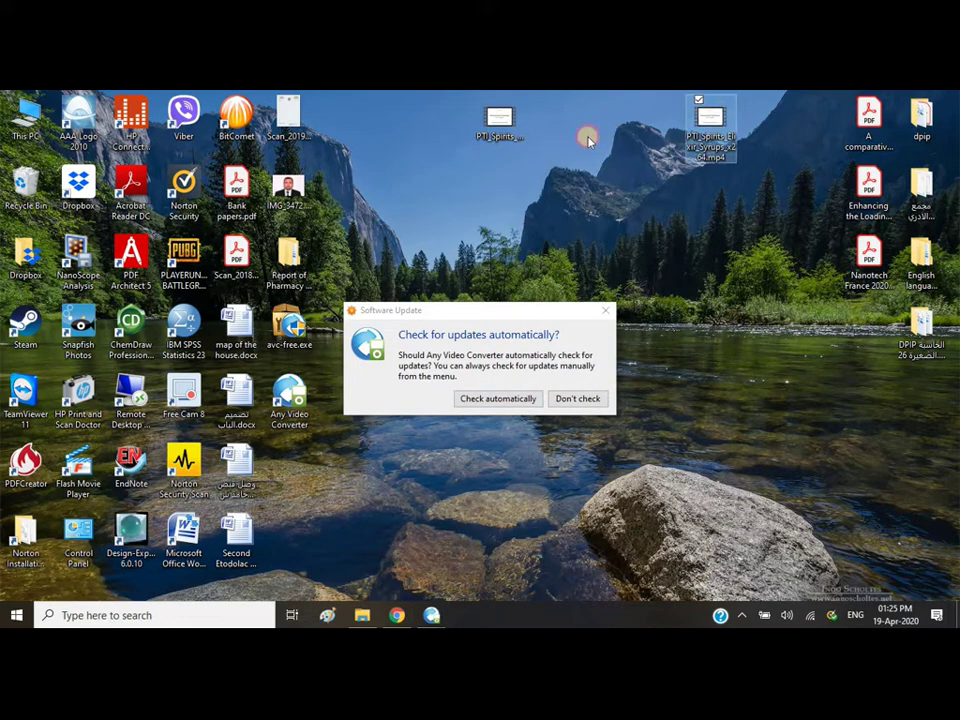
{"action": "left_click_drag", "start_coordinate": [588, 142], "coordinate": [556, 118]}
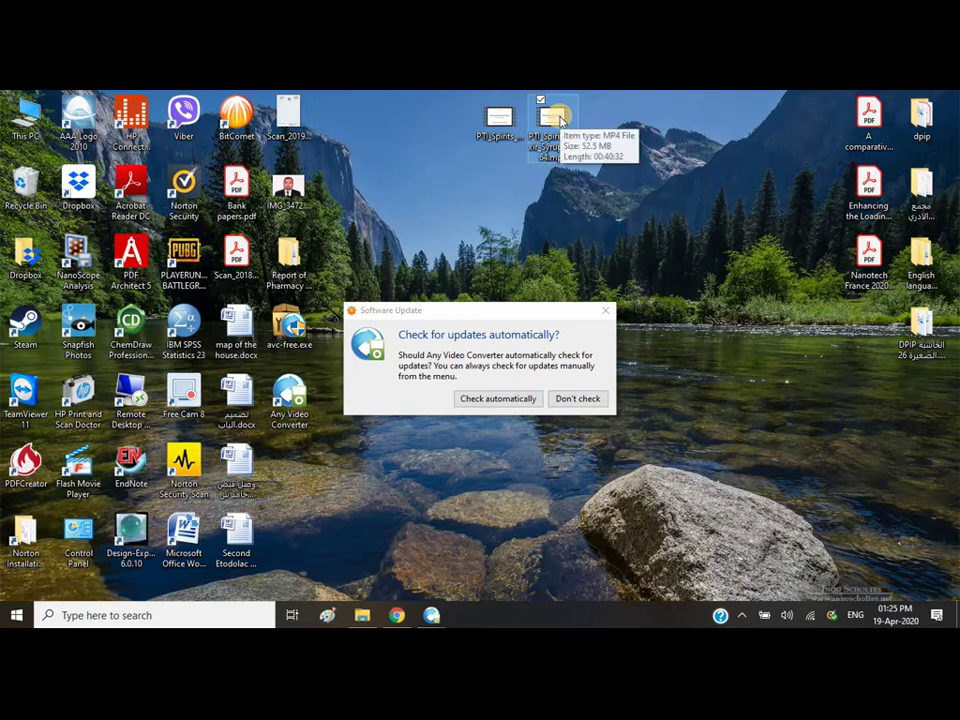
Step: Open the properties of PTI_Spirits_Elixir_Syrups_x264.mp4 on the desktop to check its file size
{"action": "right_click", "coordinate": [559, 118]}
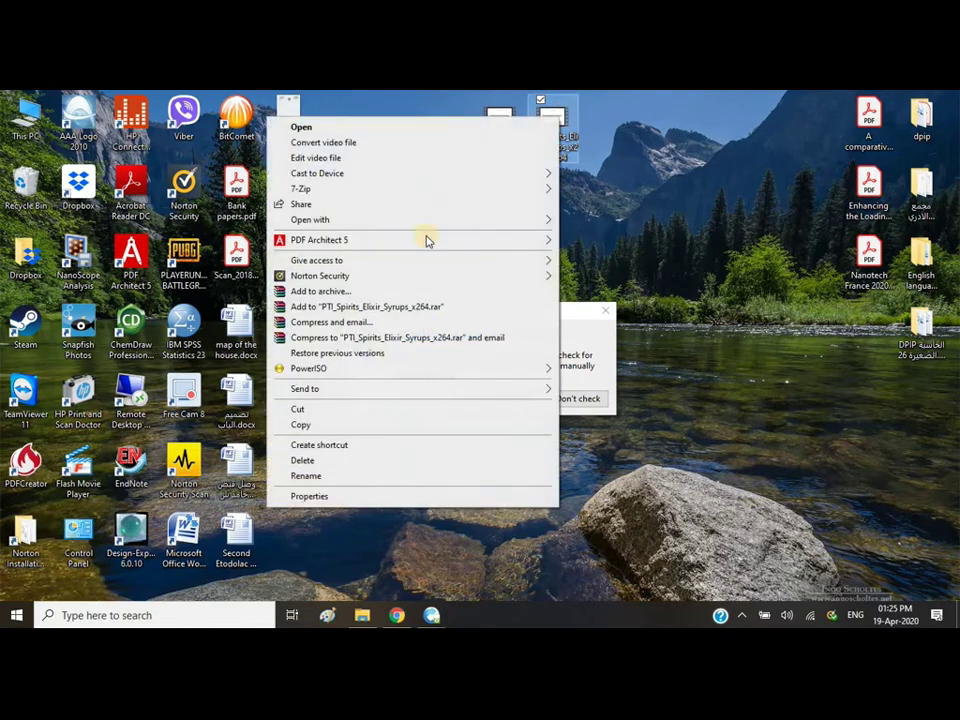
{"action": "left_click", "coordinate": [309, 496]}
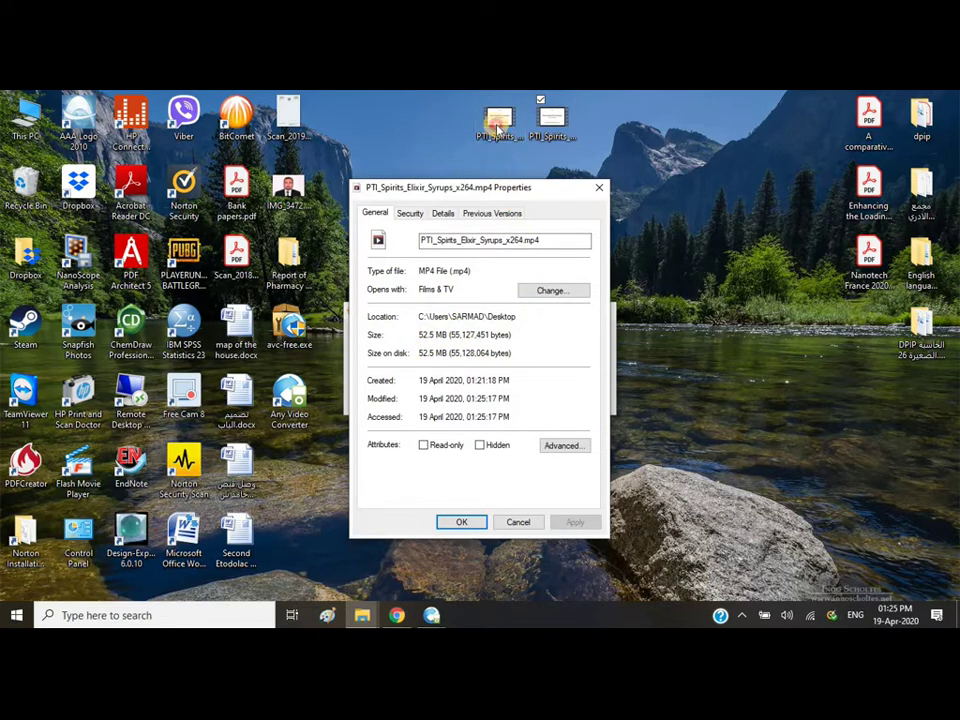
Step: Open the properties of the original PTI_Spirits_Elixir_Syrups.wmv and place them beside the MP4's properties to compare file sizes
{"action": "left_click", "coordinate": [498, 125]}
{"action": "right_click", "coordinate": [498, 125]}
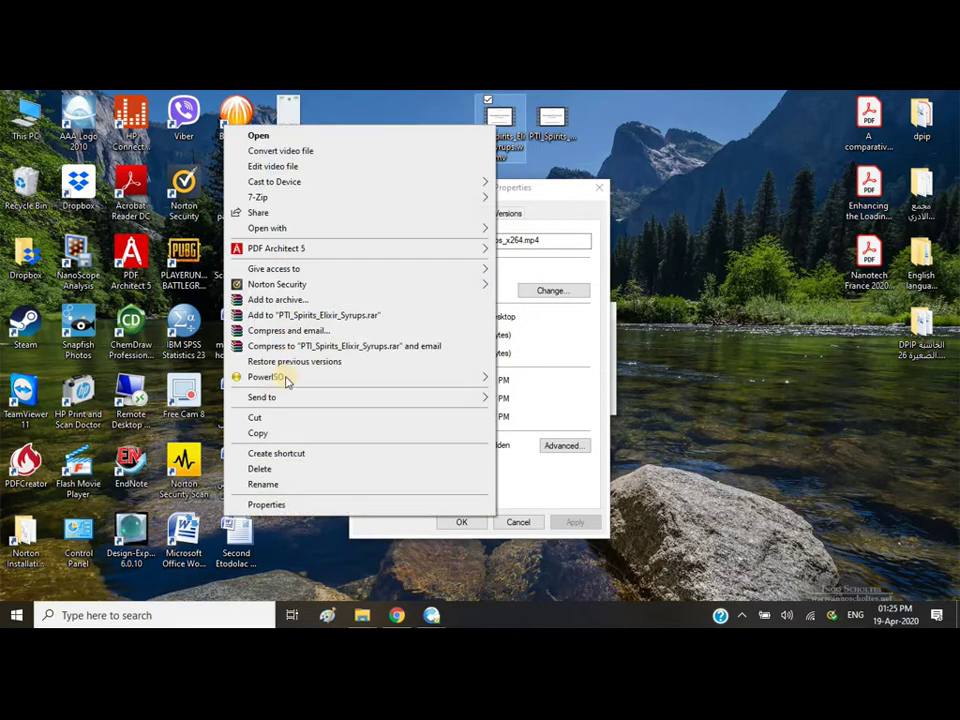
{"action": "left_click", "coordinate": [266, 504]}
{"action": "left_click_drag", "start_coordinate": [540, 196], "coordinate": [297, 188]}
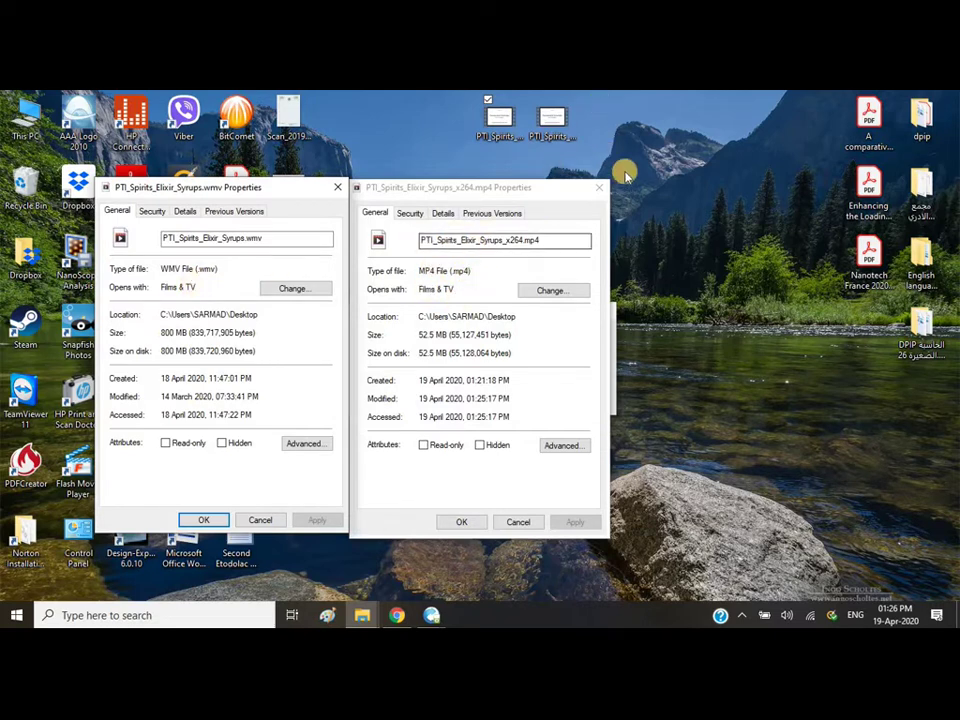
Step: Play the converted MP4 from the desktop, sample points throughout it to check the picture quality, and close the player
{"action": "double_click", "coordinate": [558, 117]}
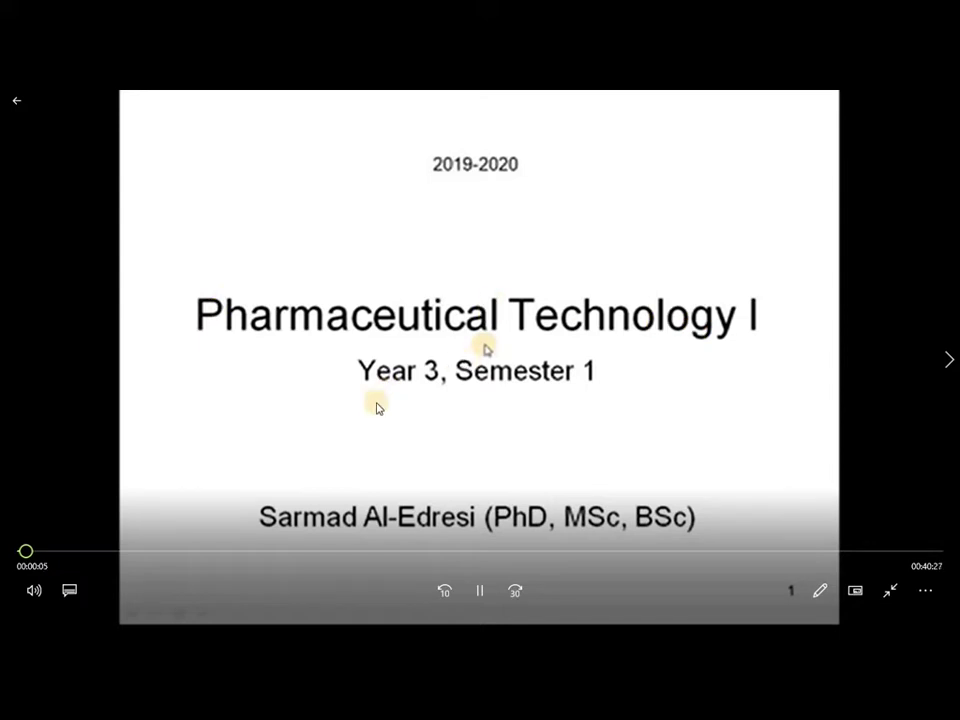
{"action": "left_click", "coordinate": [78, 552]}
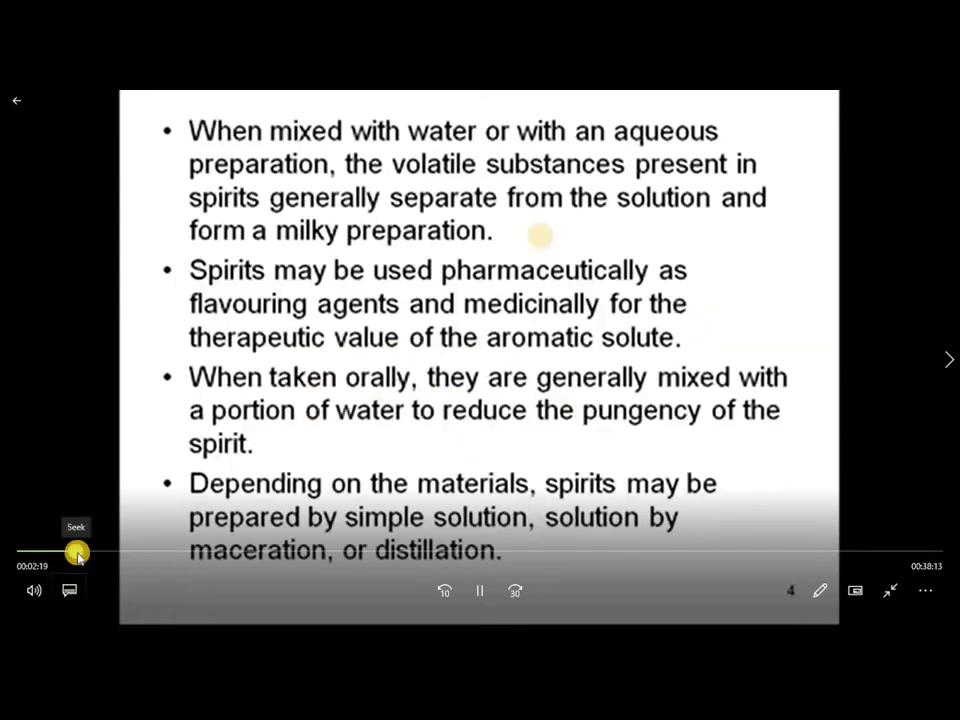
{"action": "left_click", "coordinate": [143, 552]}
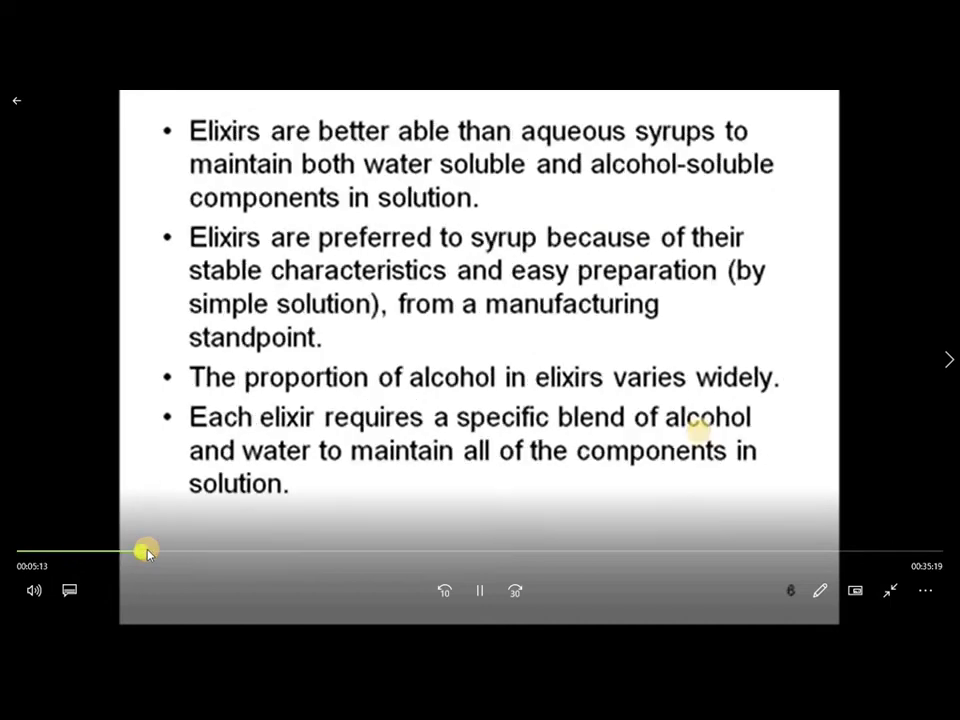
{"action": "left_click", "coordinate": [205, 552]}
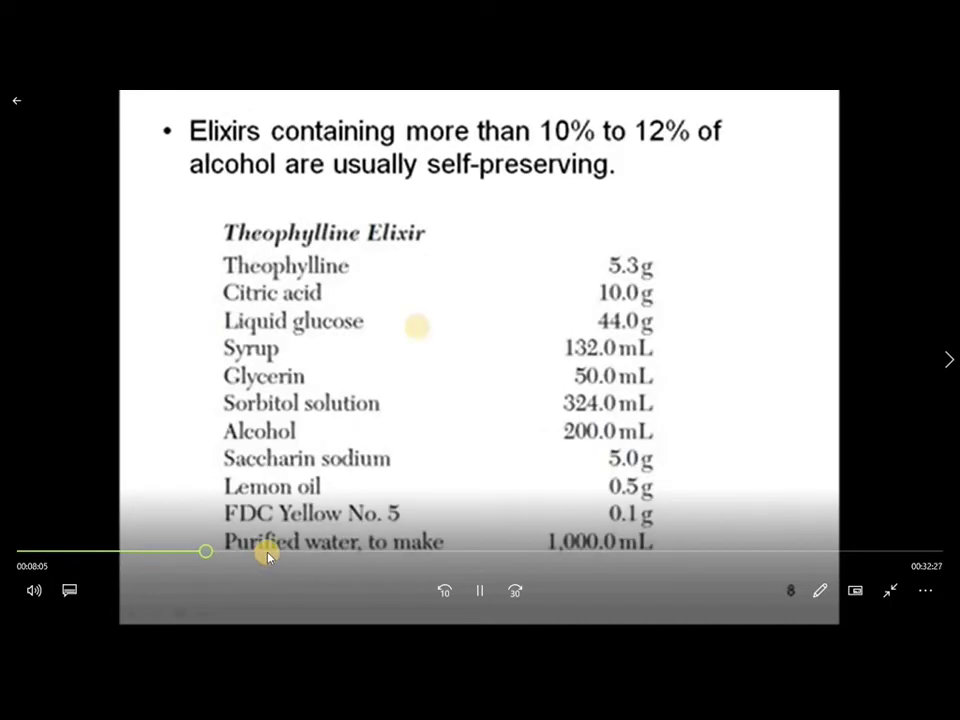
{"action": "left_click", "coordinate": [266, 552]}
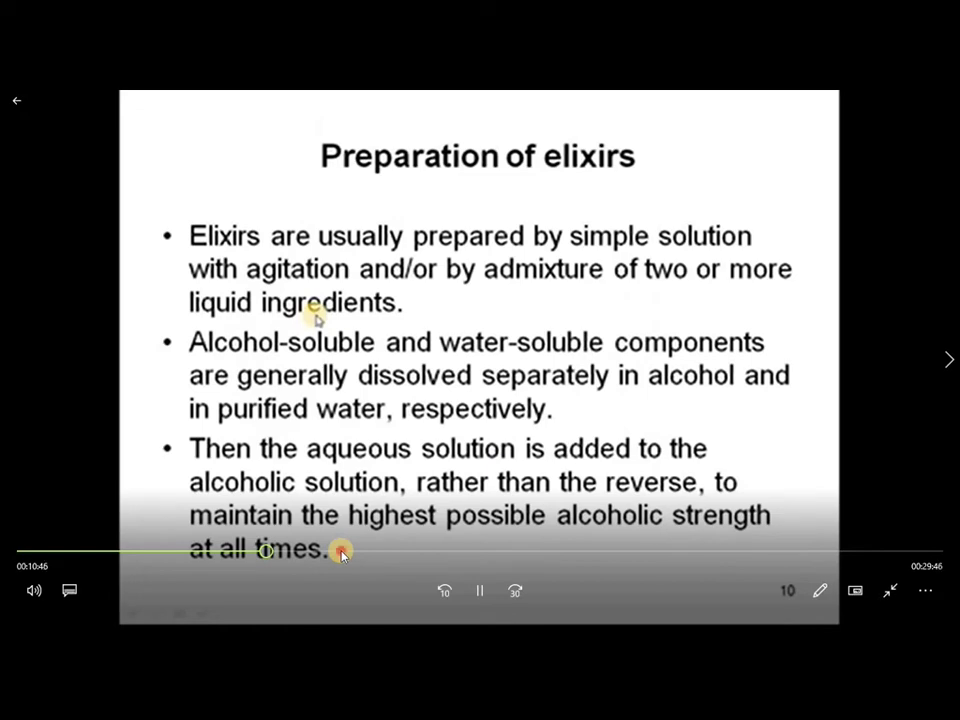
{"action": "left_click", "coordinate": [341, 552]}
{"action": "left_click", "coordinate": [405, 552]}
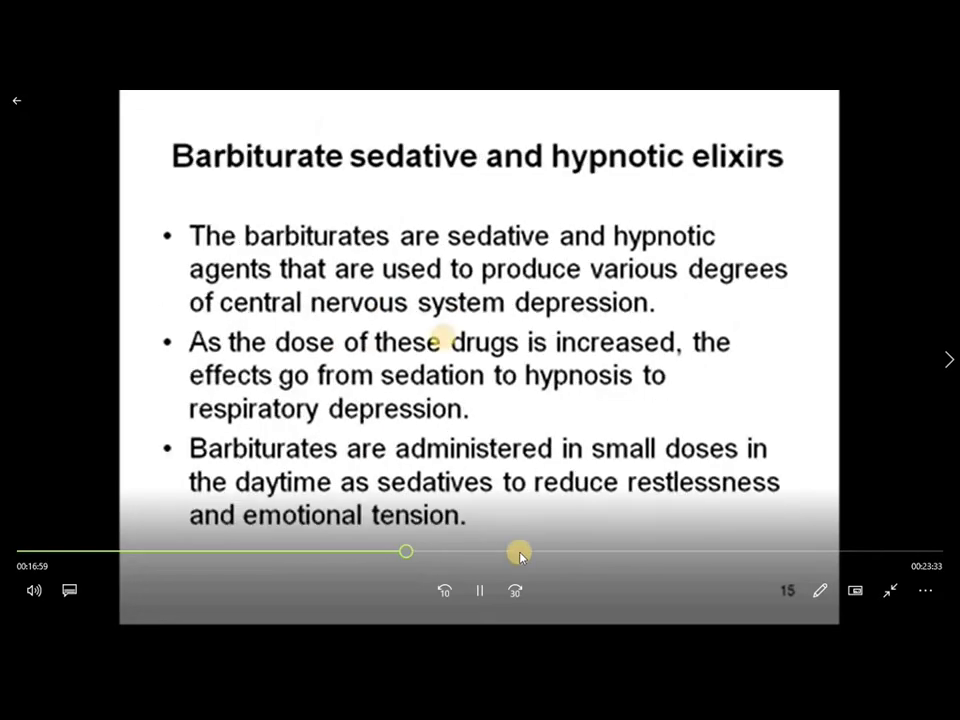
{"action": "left_click", "coordinate": [512, 552]}
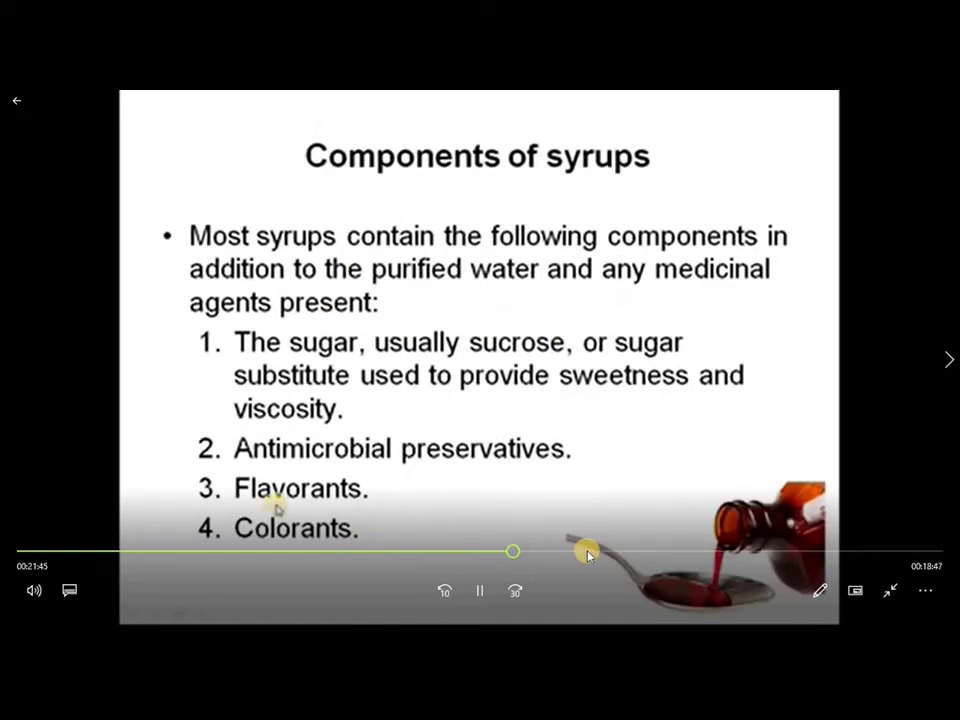
{"action": "left_click", "coordinate": [587, 552]}
{"action": "left_click", "coordinate": [664, 552]}
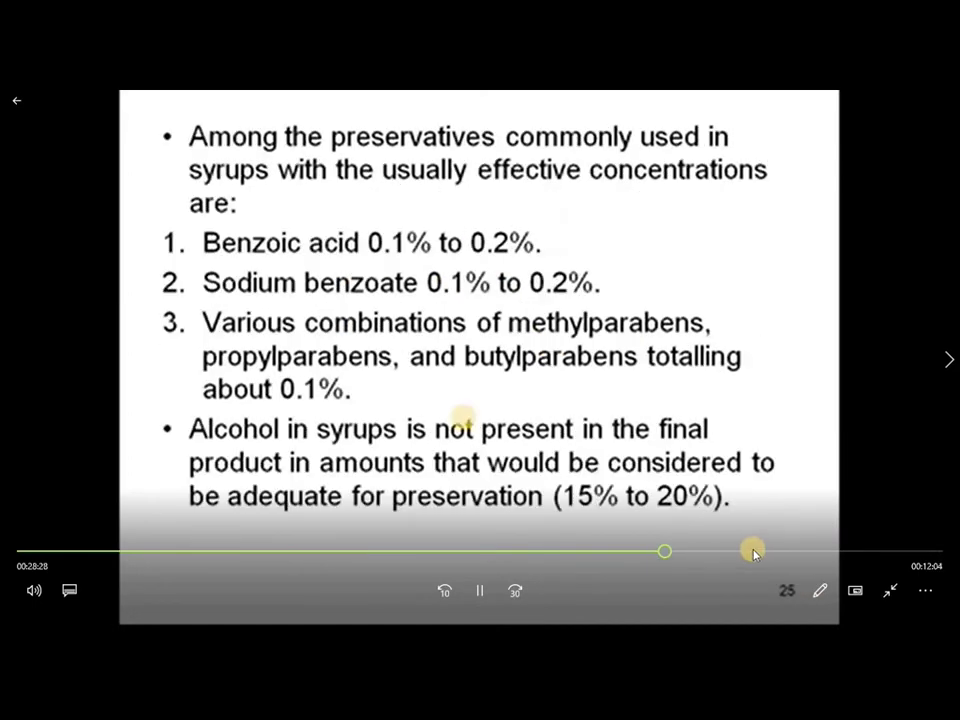
{"action": "left_click", "coordinate": [752, 552]}
{"action": "left_click", "coordinate": [821, 552]}
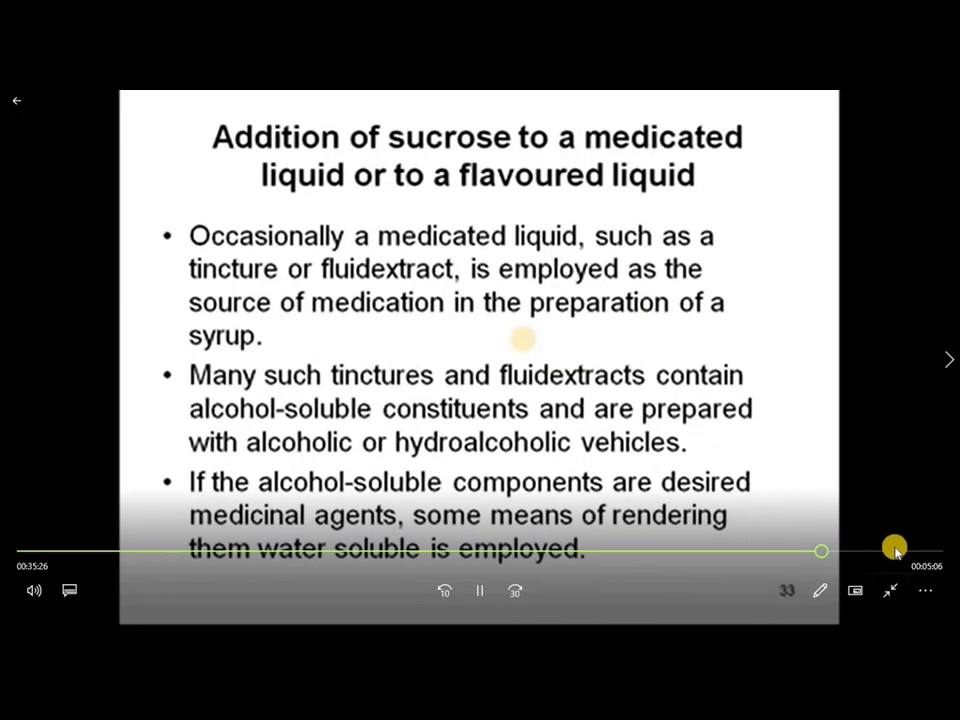
{"action": "left_click", "coordinate": [893, 552]}
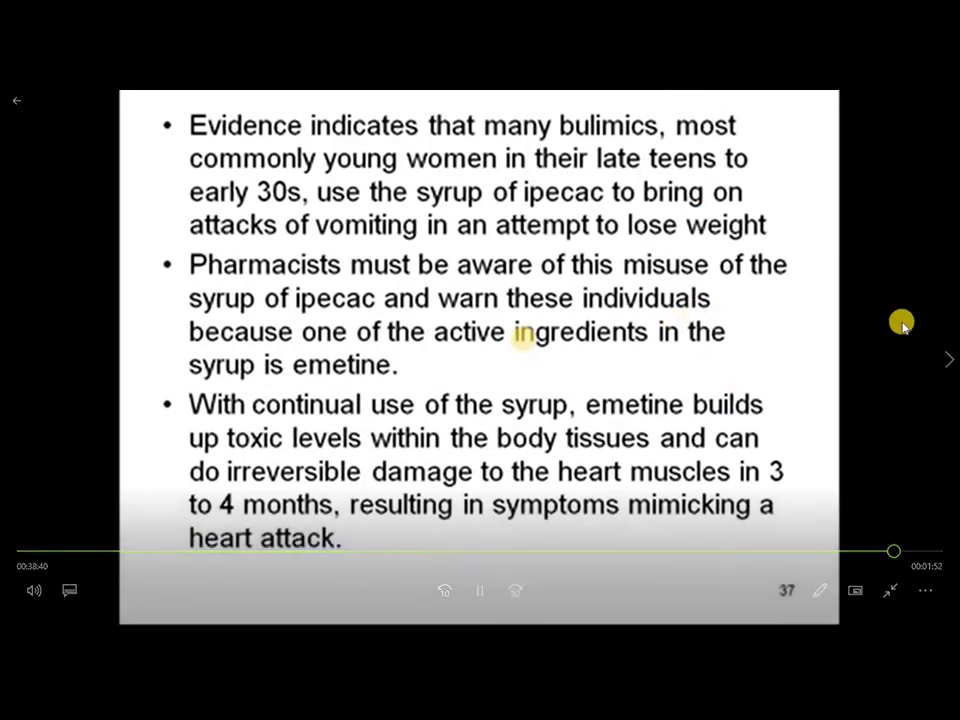
{"action": "left_click", "coordinate": [890, 591]}
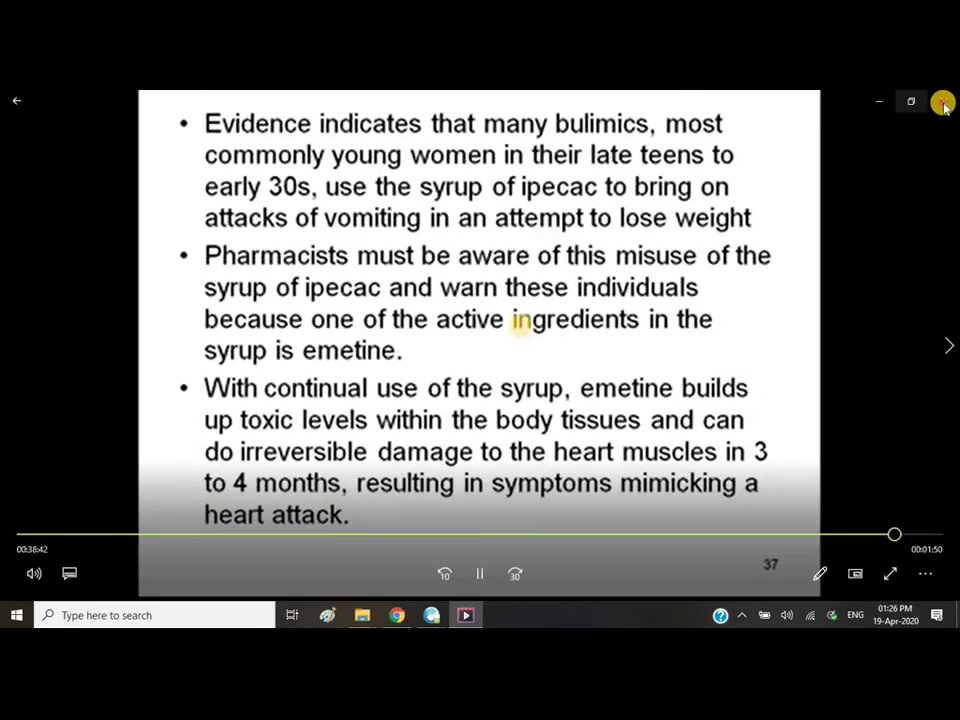
{"action": "left_click", "coordinate": [943, 102]}
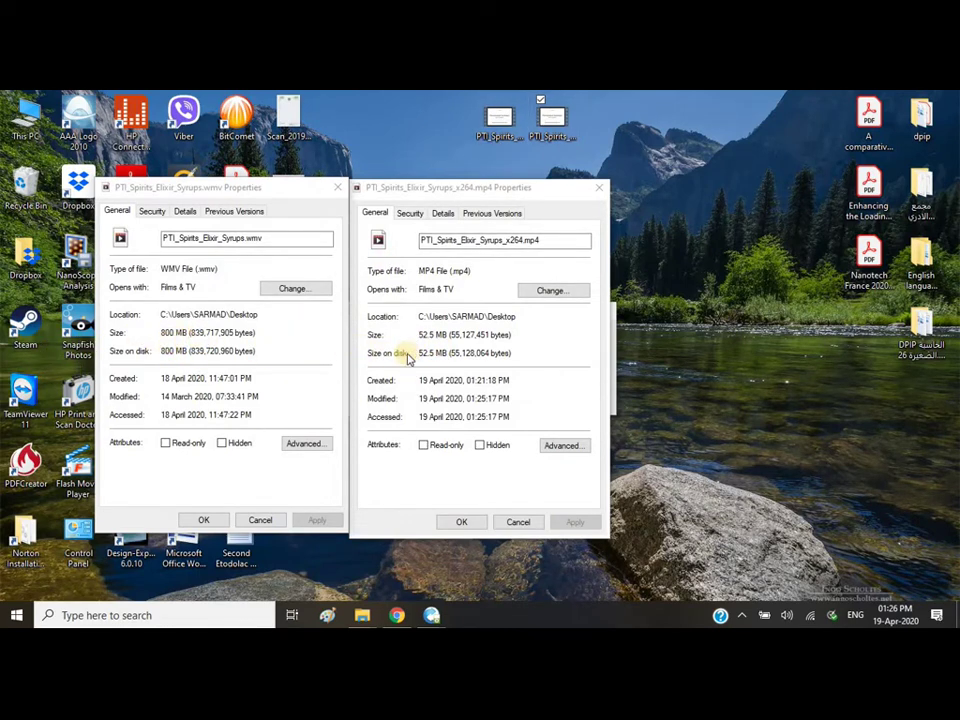
Step: Close the properties of both video files and switch back to Any Video Converter
{"action": "left_click", "coordinate": [556, 128]}
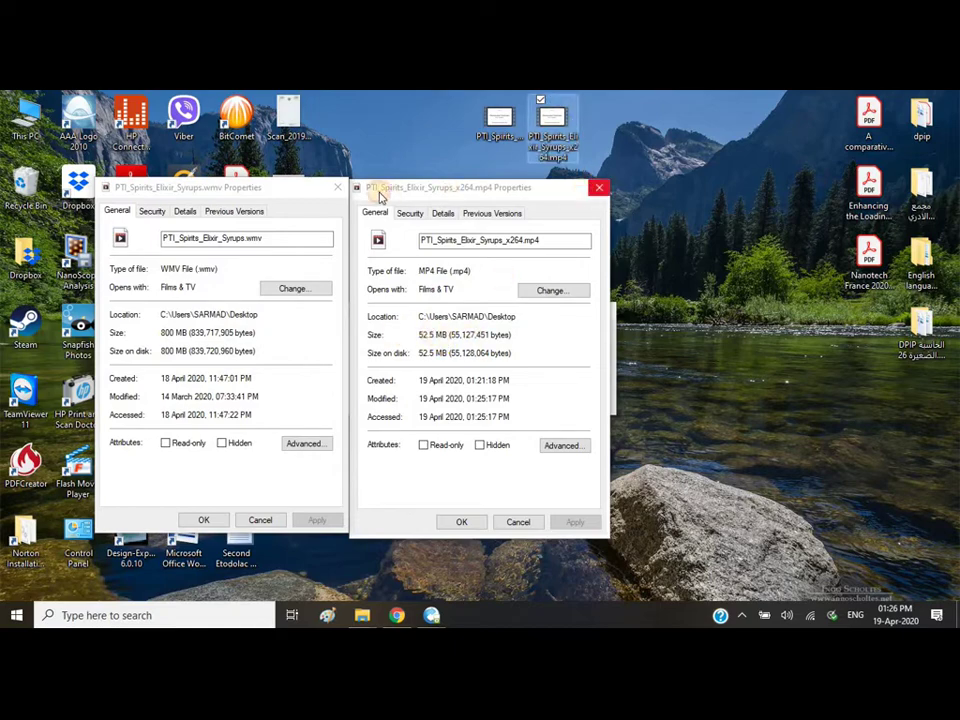
{"action": "left_click", "coordinate": [599, 187]}
{"action": "left_click", "coordinate": [337, 187]}
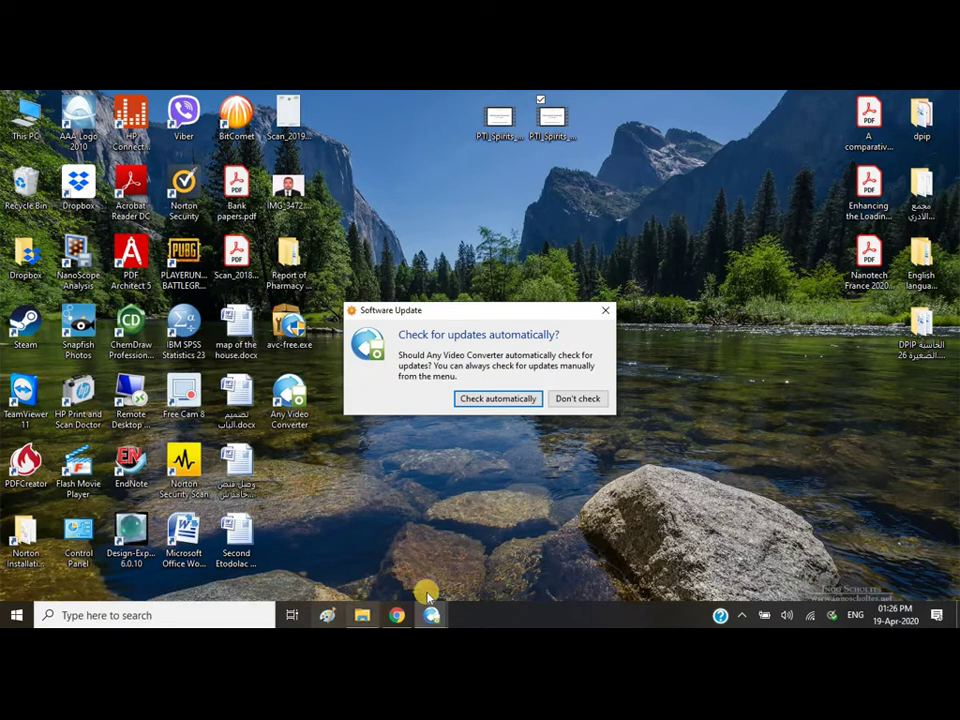
{"action": "mouse_move", "coordinate": [443, 620]}
{"action": "left_click", "coordinate": [500, 568]}
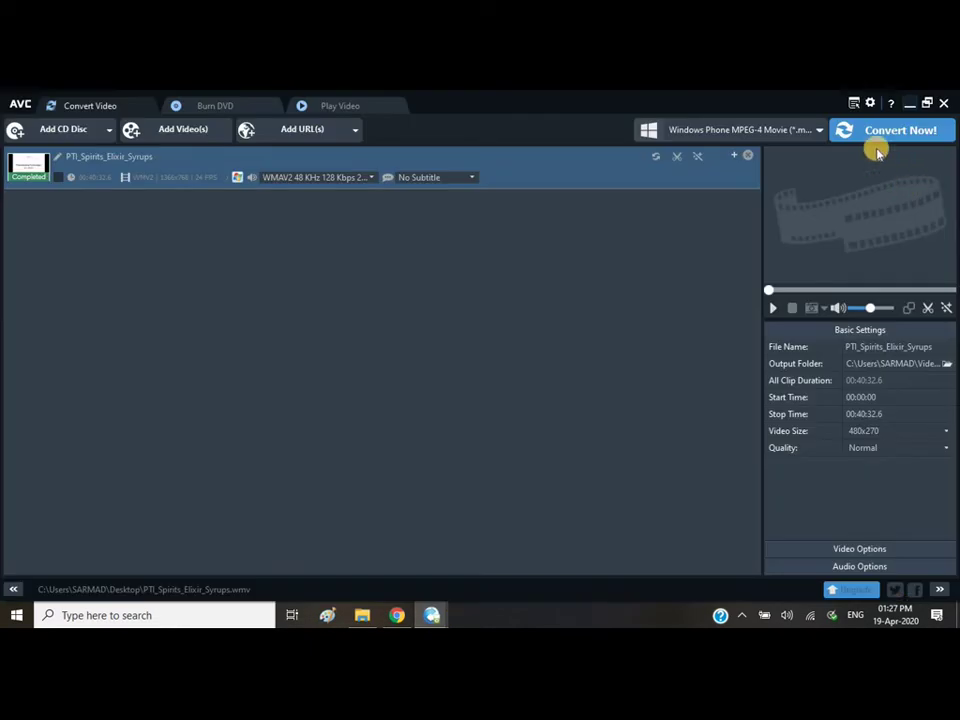
Step: Show the output profiles of all categories and examine those for Apple, Samsung and Android phones and tablets
{"action": "left_click", "coordinate": [822, 130]}
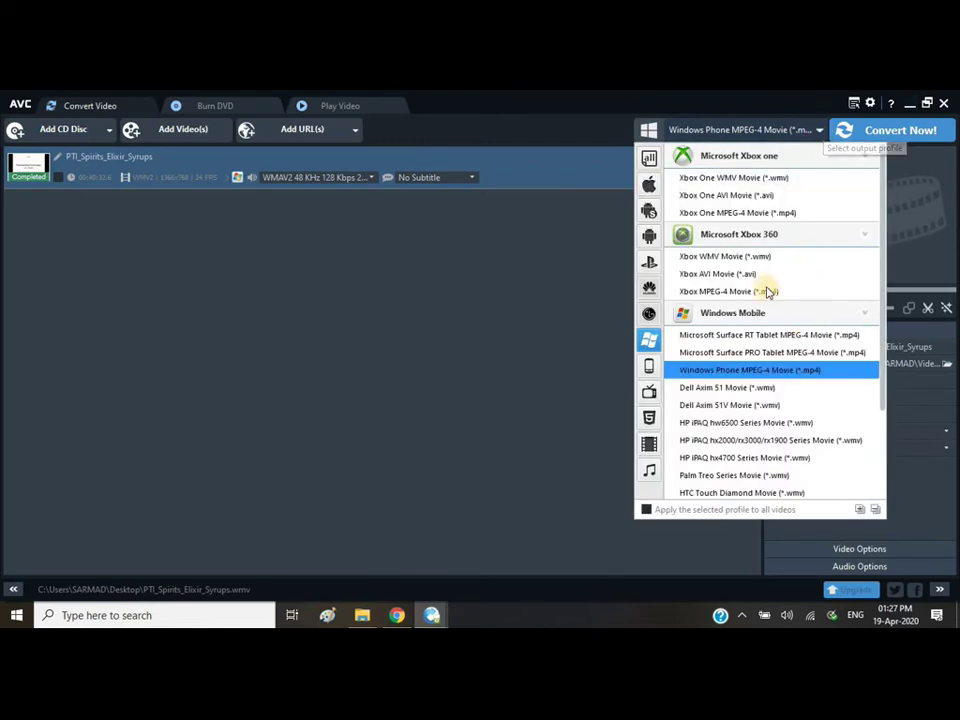
{"action": "key", "text": "Home"}
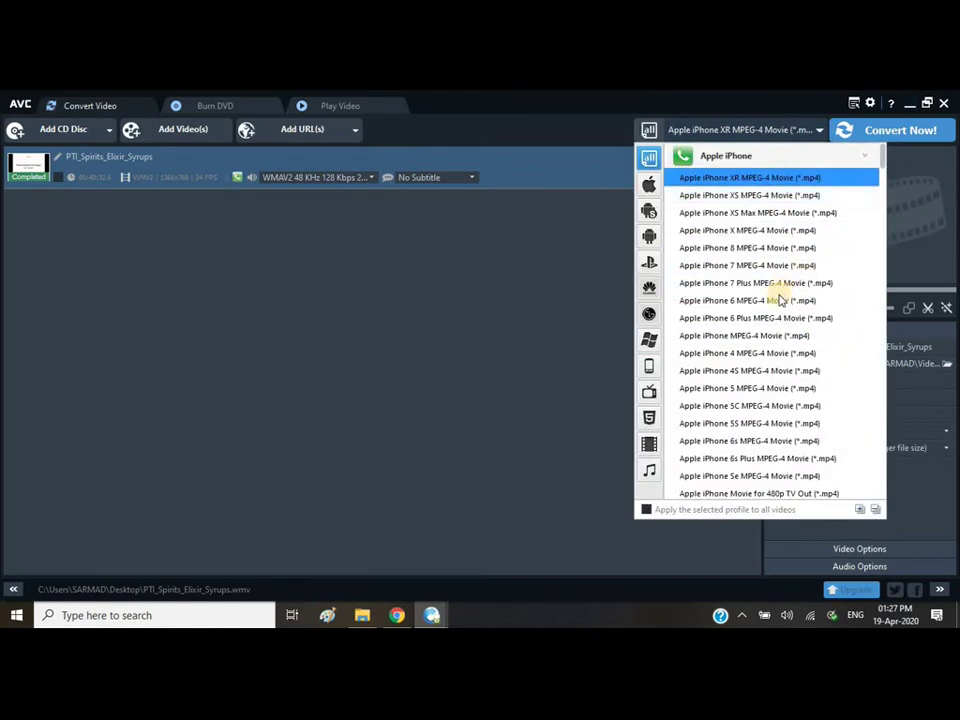
{"action": "scroll", "coordinate": [790, 305], "scroll_direction": "down", "scroll_amount": 2}
{"action": "scroll", "coordinate": [798, 313], "scroll_direction": "down", "scroll_amount": 8}
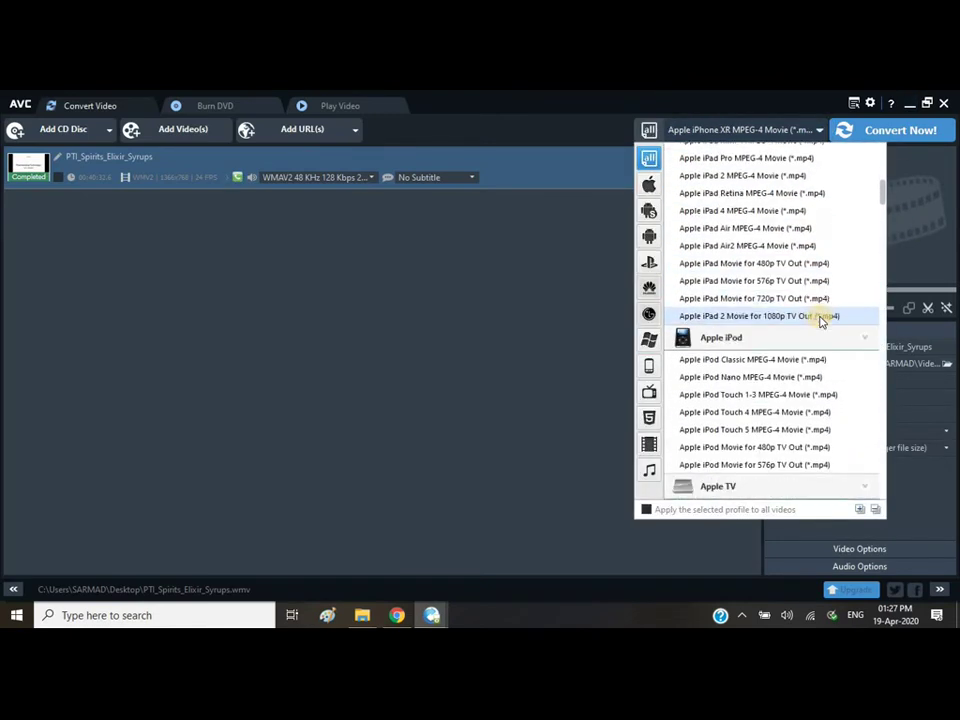
{"action": "scroll", "coordinate": [820, 318], "scroll_direction": "down", "scroll_amount": 7}
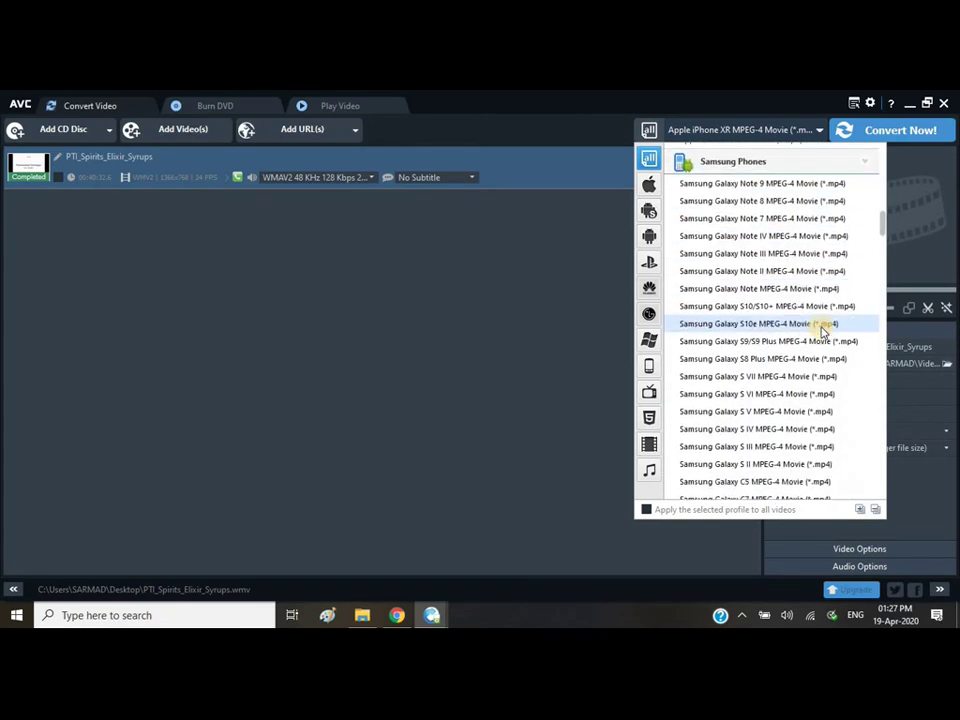
{"action": "scroll", "coordinate": [836, 295], "scroll_direction": "down", "scroll_amount": 6}
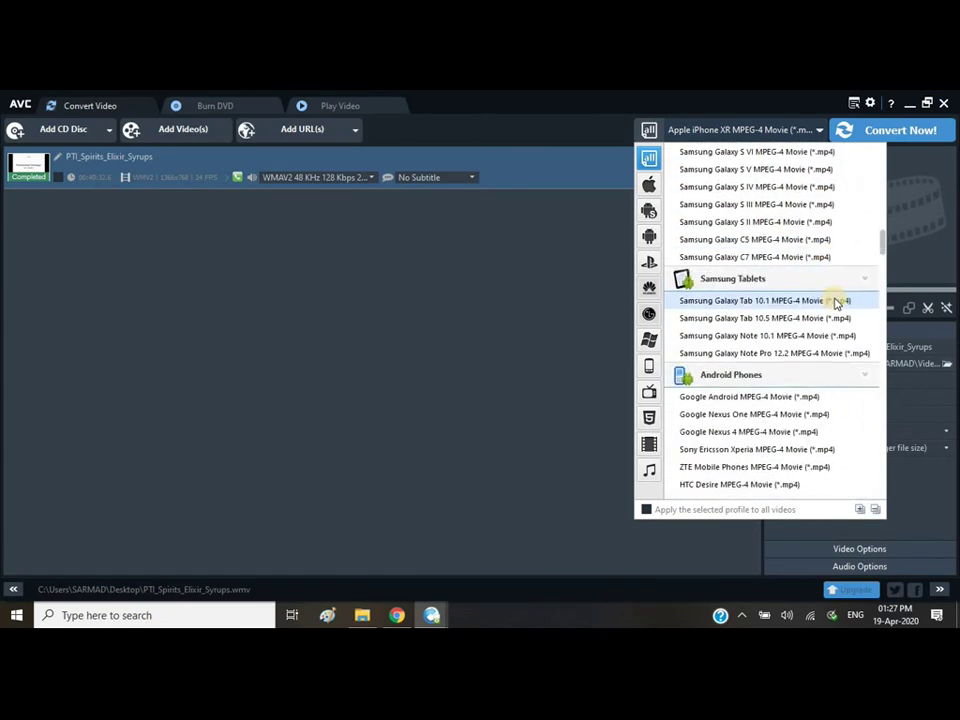
{"action": "scroll", "coordinate": [797, 321], "scroll_direction": "down", "scroll_amount": 3}
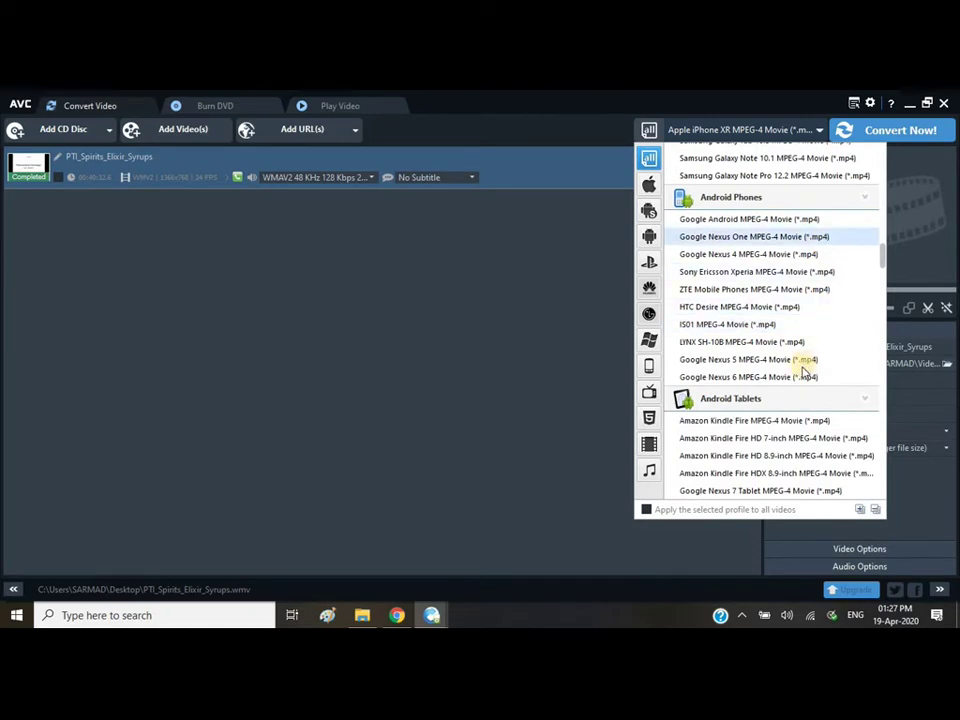
{"action": "scroll", "coordinate": [812, 345], "scroll_direction": "down", "scroll_amount": 4}
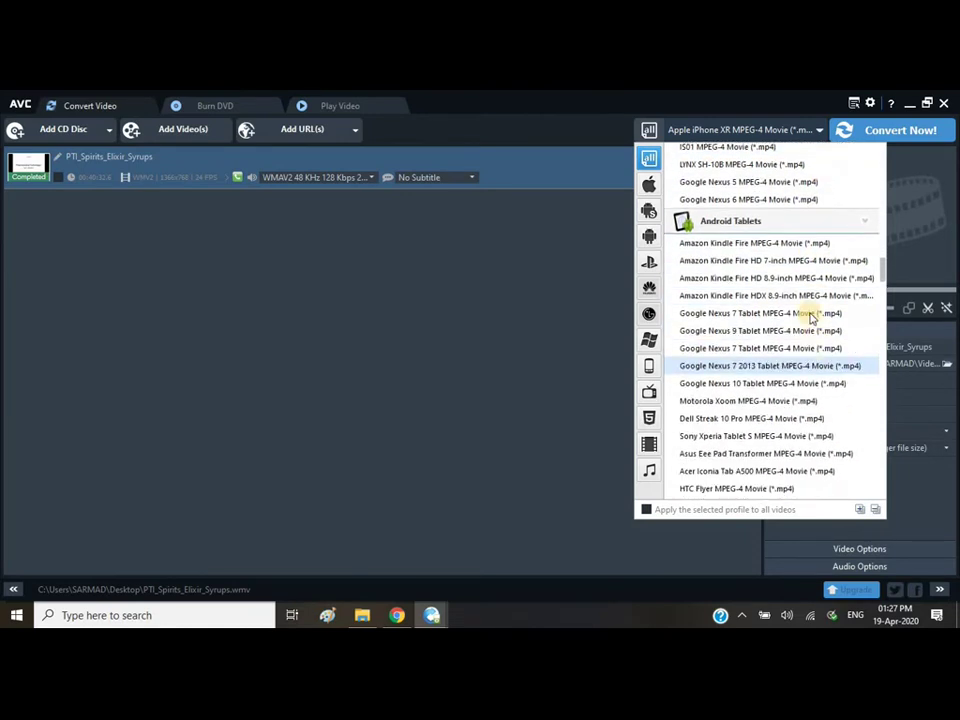
{"action": "scroll", "coordinate": [810, 330], "scroll_direction": "down", "scroll_amount": 5}
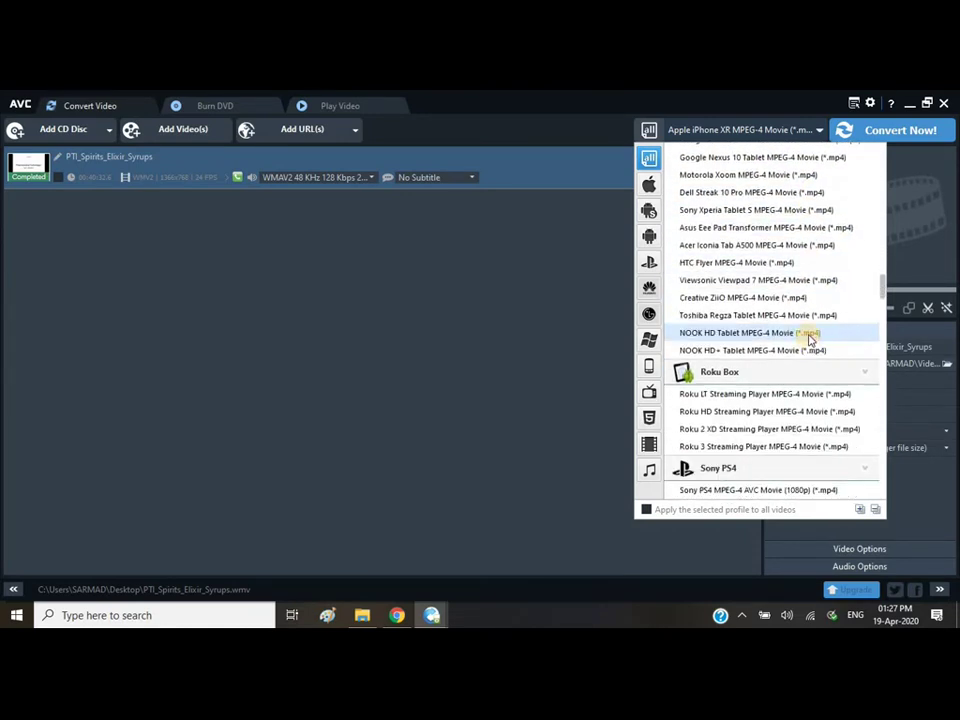
Step: Examine the output profiles for Sony devices, portable media players, Xbox, Windows Mobile, Zune, Nintendo Wii and other mobile phones
{"action": "scroll", "coordinate": [806, 358], "scroll_direction": "down", "scroll_amount": 5}
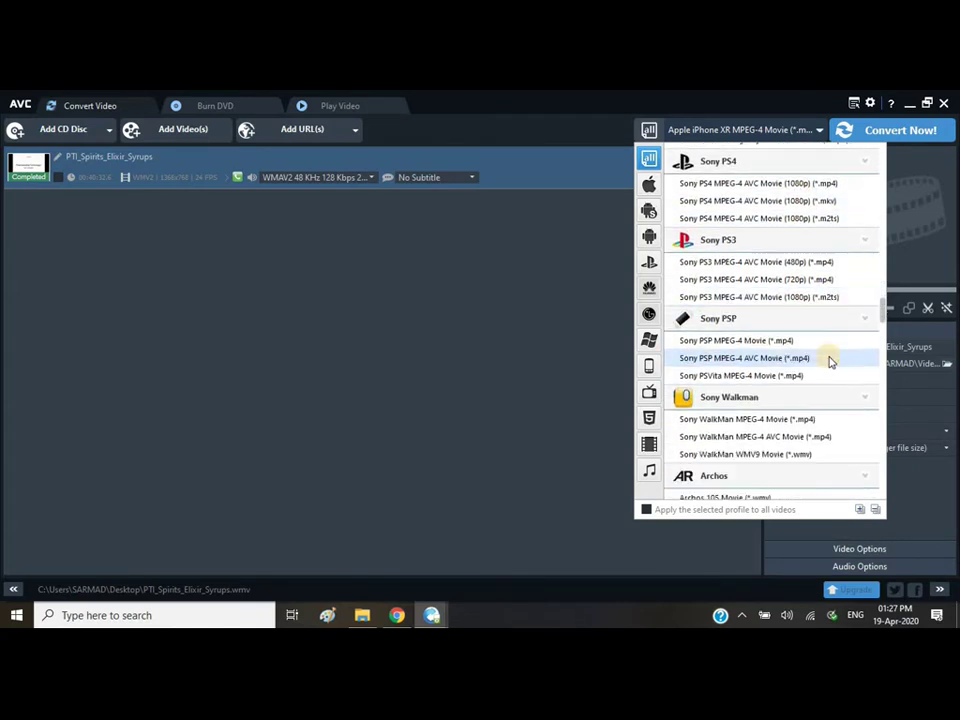
{"action": "scroll", "coordinate": [828, 358], "scroll_direction": "down", "scroll_amount": 4}
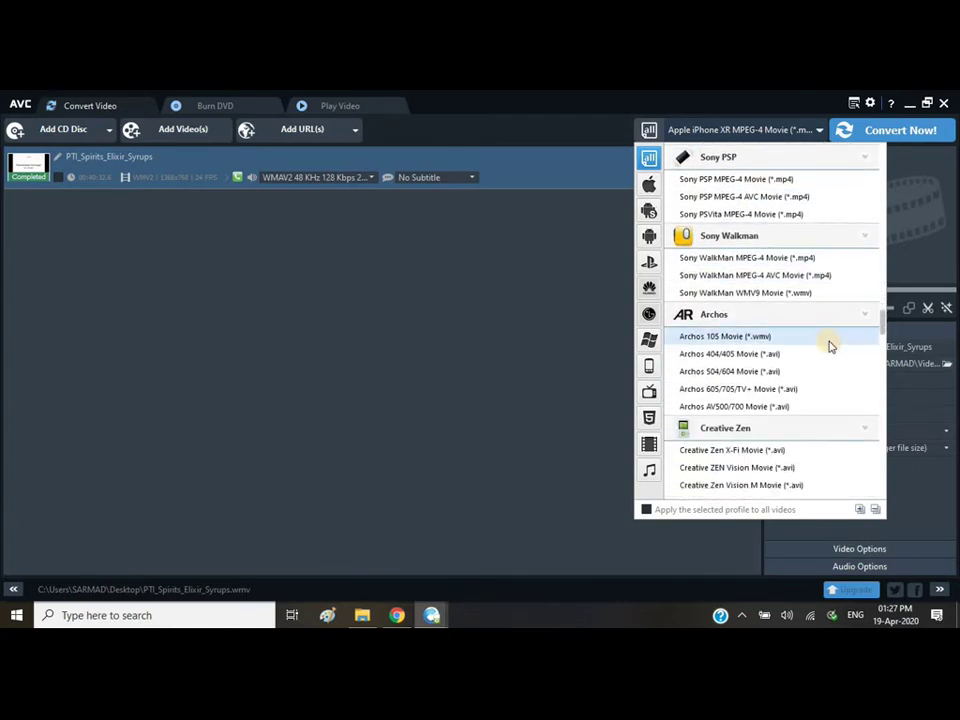
{"action": "scroll", "coordinate": [829, 345], "scroll_direction": "down", "scroll_amount": 5}
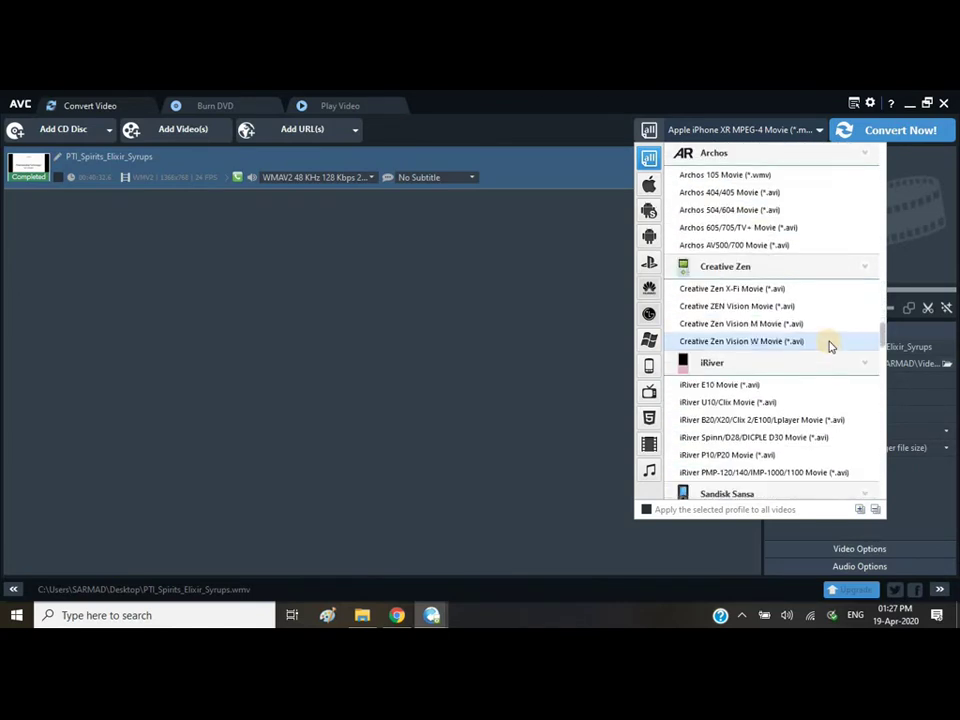
{"action": "scroll", "coordinate": [800, 340], "scroll_direction": "down", "scroll_amount": 5}
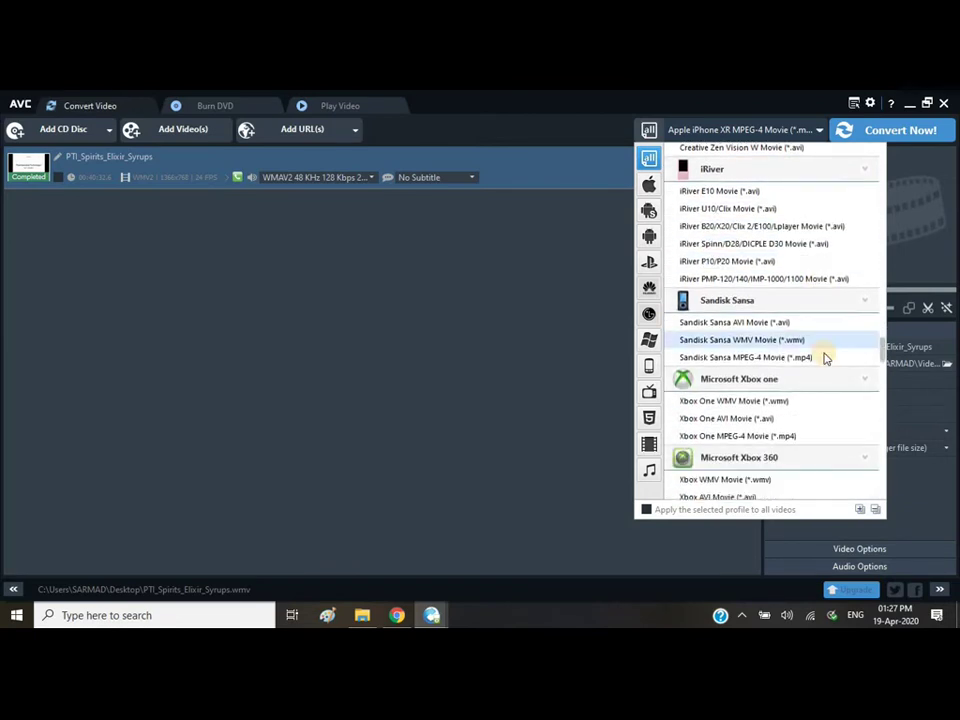
{"action": "scroll", "coordinate": [827, 358], "scroll_direction": "down", "scroll_amount": 1}
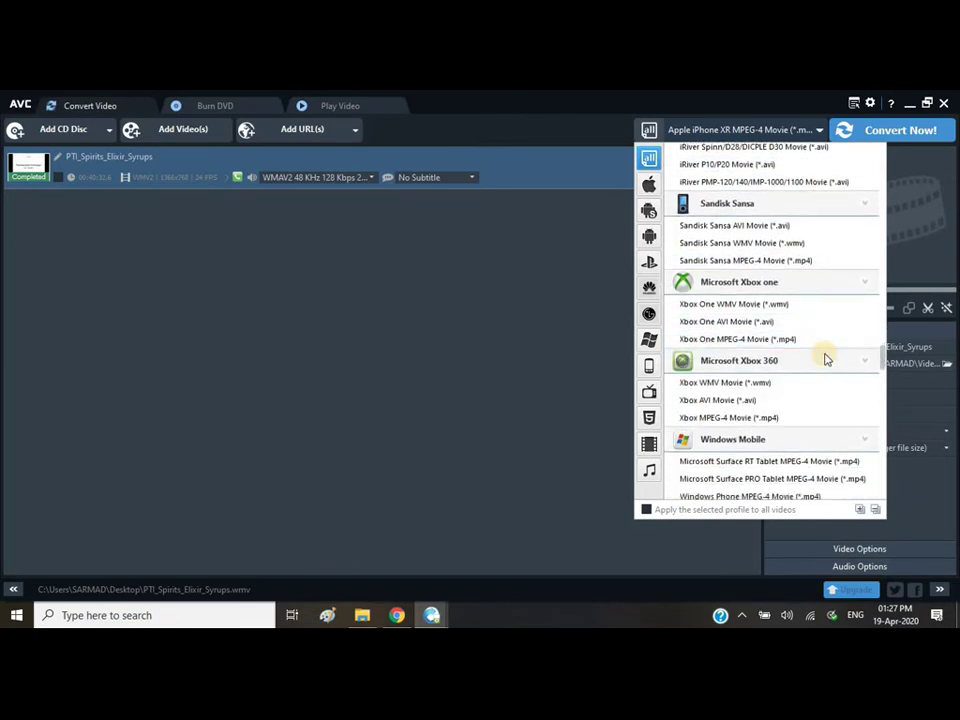
{"action": "scroll", "coordinate": [827, 358], "scroll_direction": "down", "scroll_amount": 3}
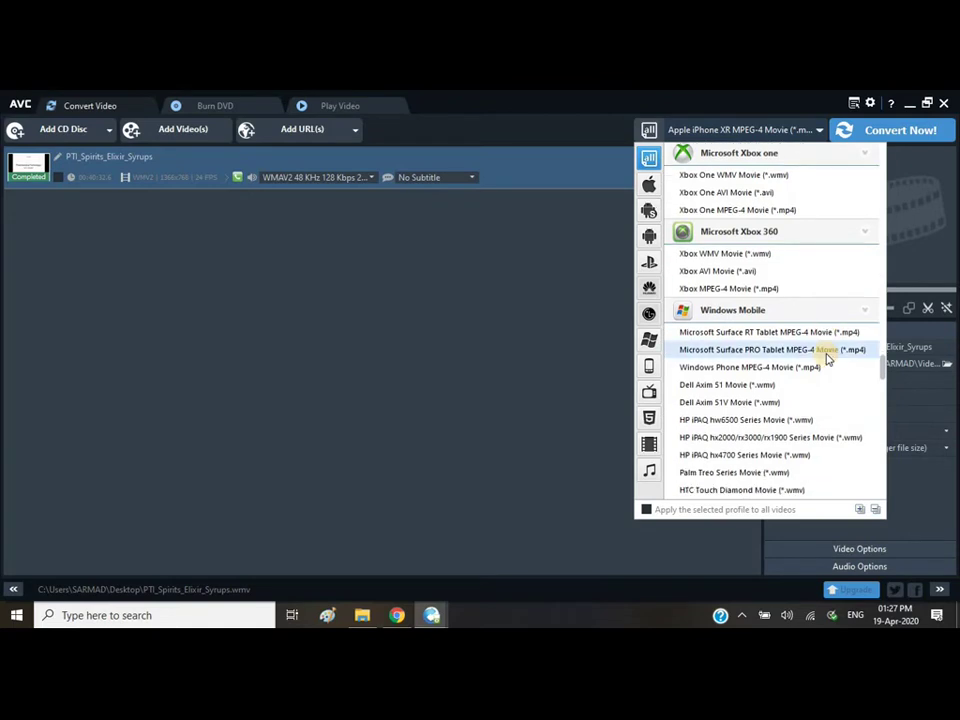
{"action": "scroll", "coordinate": [827, 358], "scroll_direction": "down", "scroll_amount": 6}
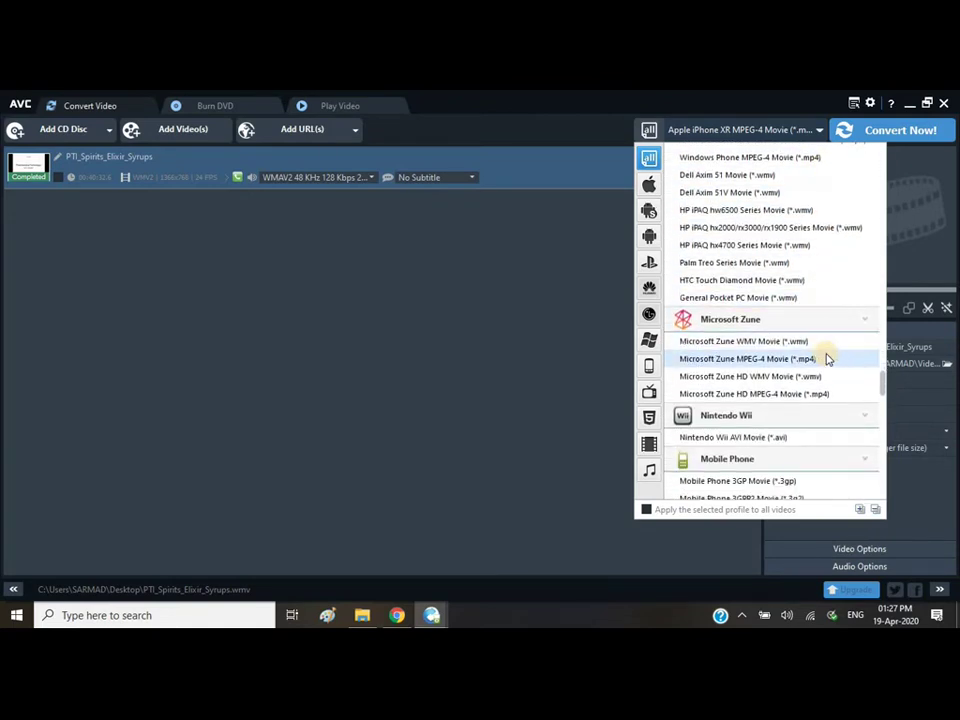
{"action": "scroll", "coordinate": [827, 358], "scroll_direction": "down", "scroll_amount": 1}
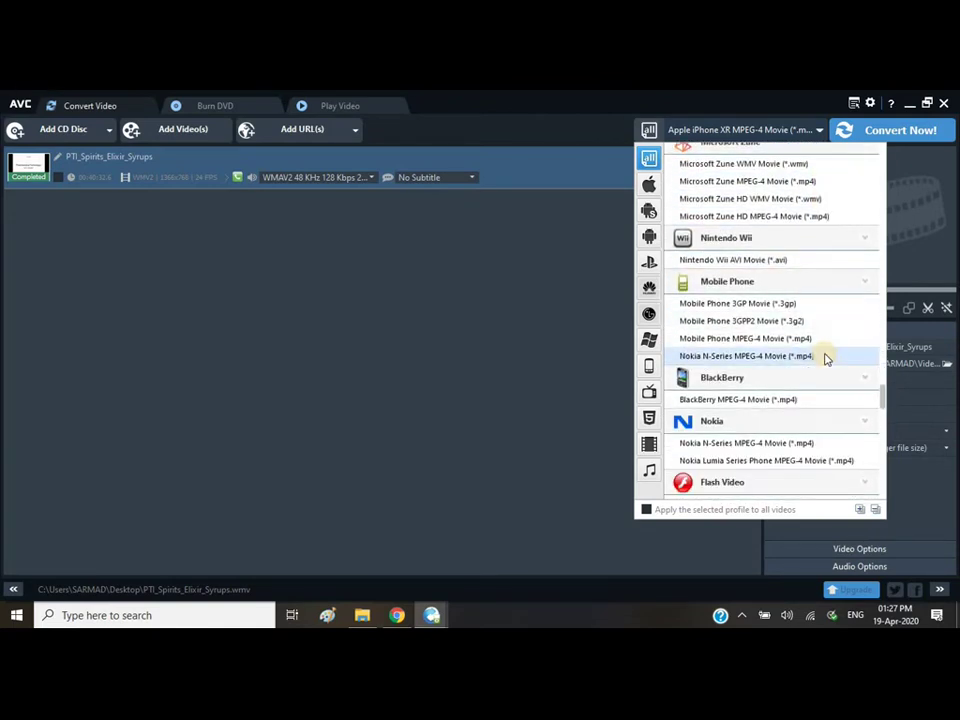
{"action": "scroll", "coordinate": [827, 358], "scroll_direction": "down", "scroll_amount": 4}
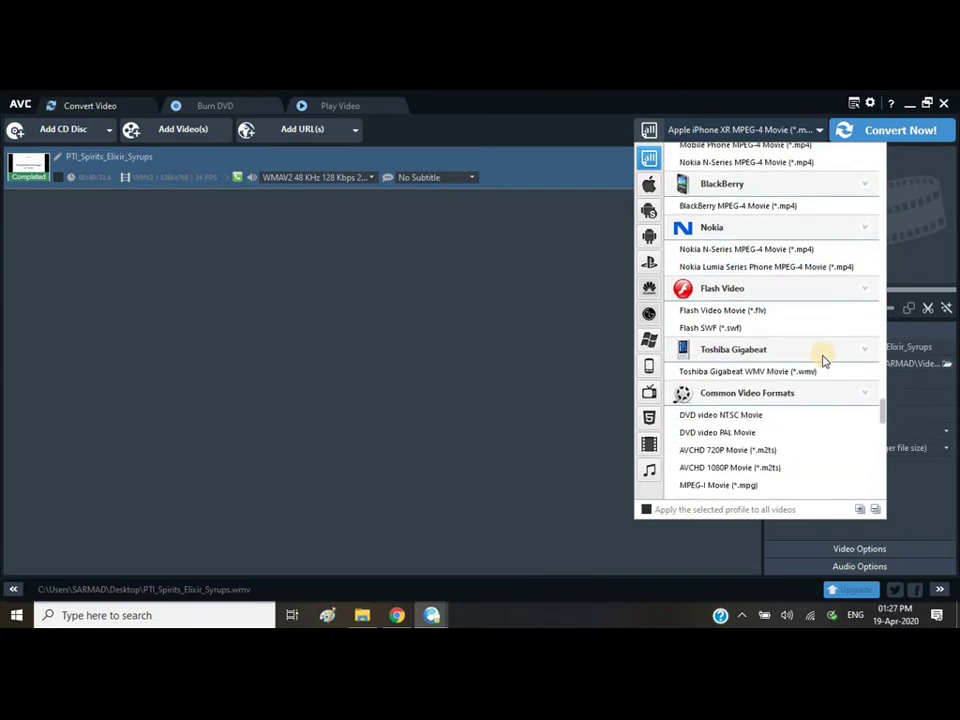
Step: Examine the common video, HTML5 and common audio formats, plus the TV, Huawei and LG phone profiles
{"action": "scroll", "coordinate": [824, 360], "scroll_direction": "down", "scroll_amount": 2}
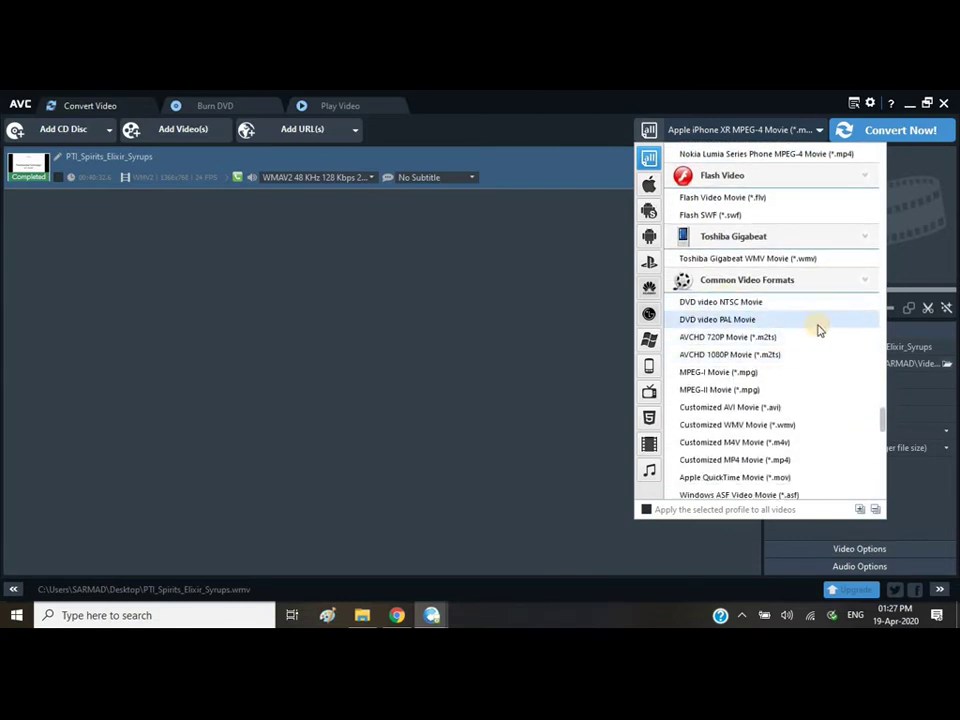
{"action": "scroll", "coordinate": [818, 330], "scroll_direction": "down", "scroll_amount": 2}
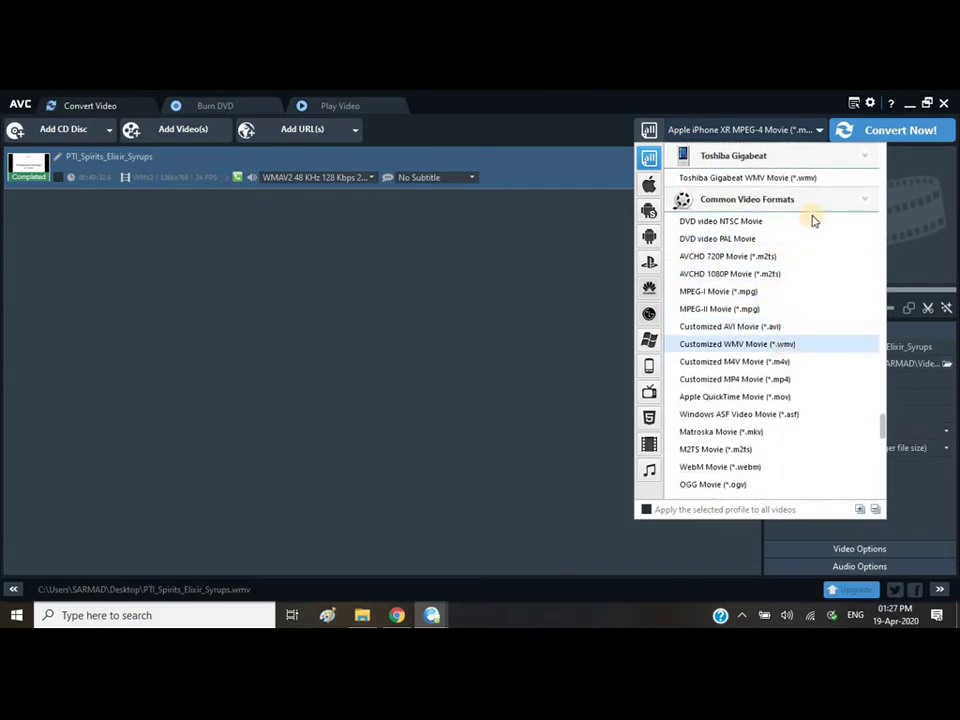
{"action": "scroll", "coordinate": [805, 325], "scroll_direction": "down", "scroll_amount": 1}
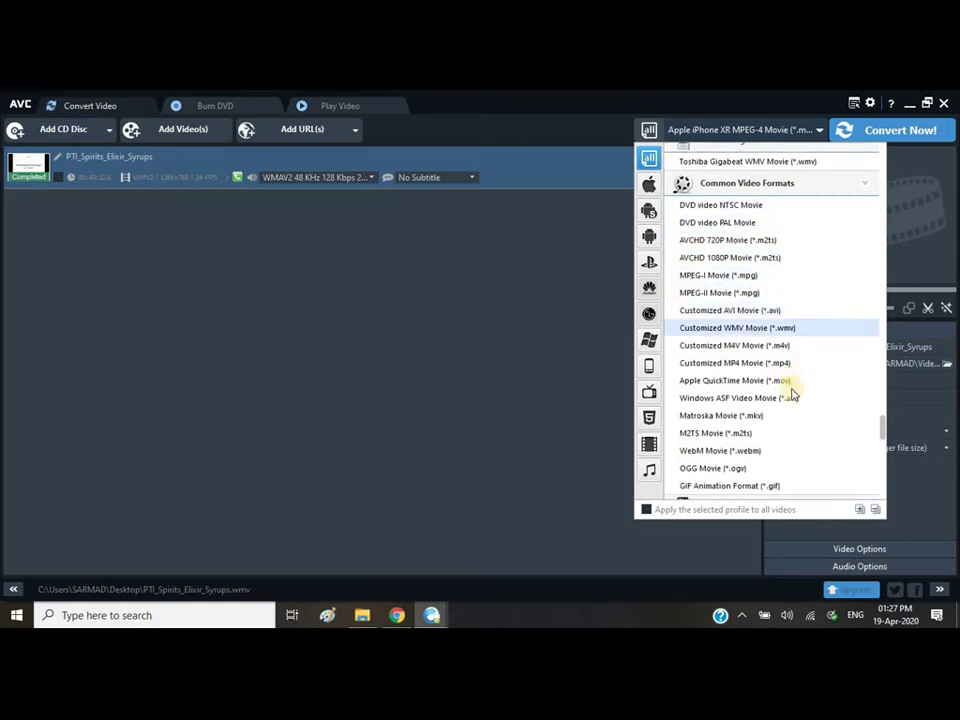
{"action": "scroll", "coordinate": [786, 418], "scroll_direction": "down", "scroll_amount": 1}
{"action": "scroll", "coordinate": [786, 418], "scroll_direction": "down", "scroll_amount": 6}
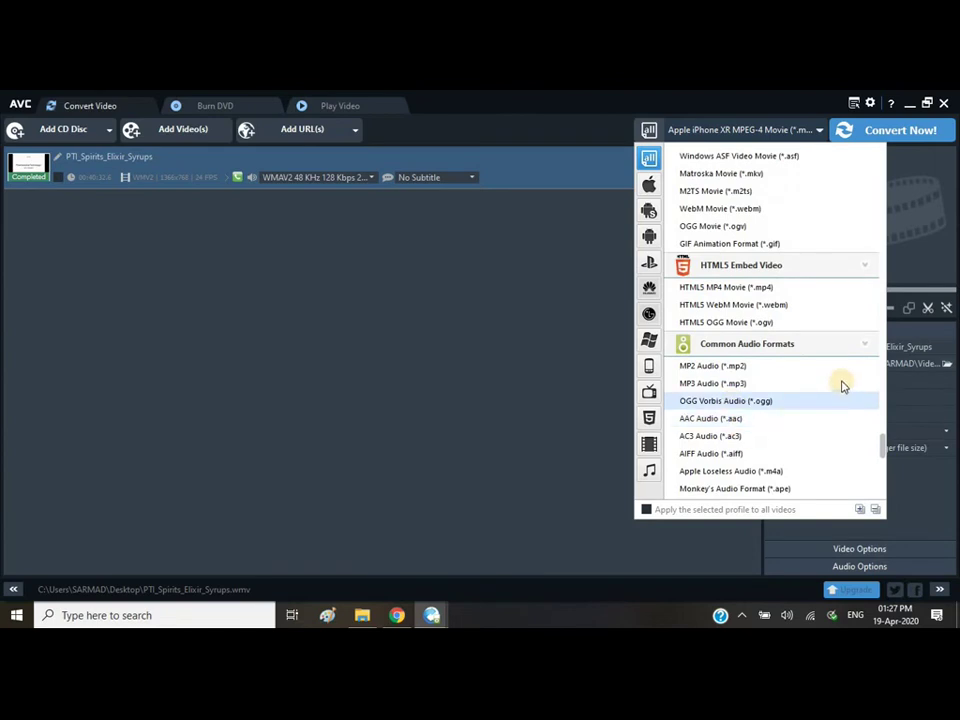
{"action": "scroll", "coordinate": [830, 380], "scroll_direction": "down", "scroll_amount": 5}
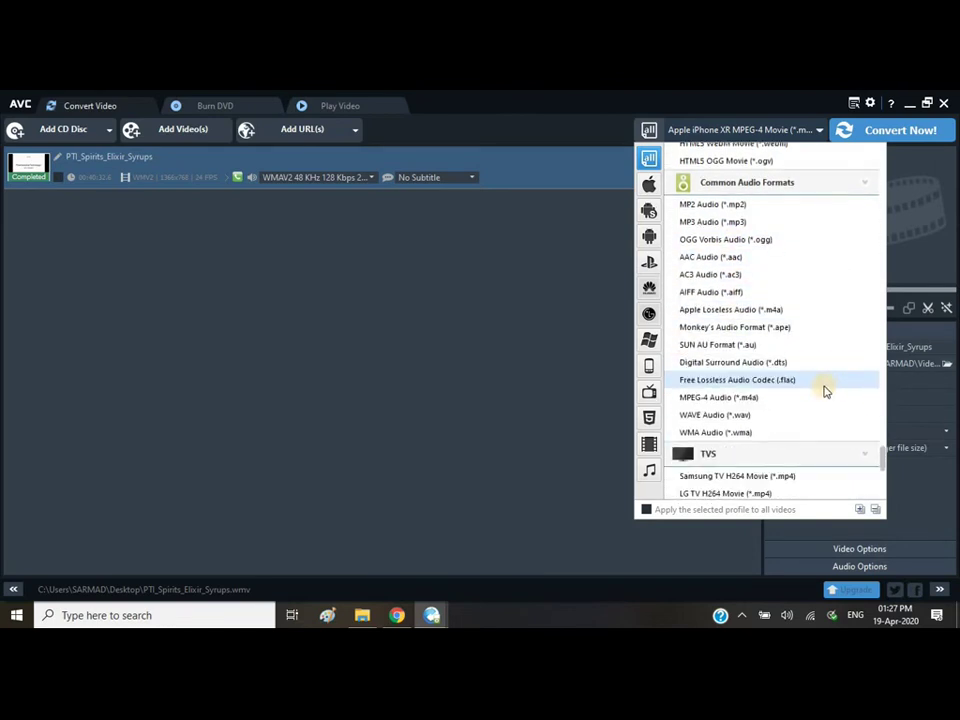
{"action": "scroll", "coordinate": [826, 391], "scroll_direction": "down", "scroll_amount": 7}
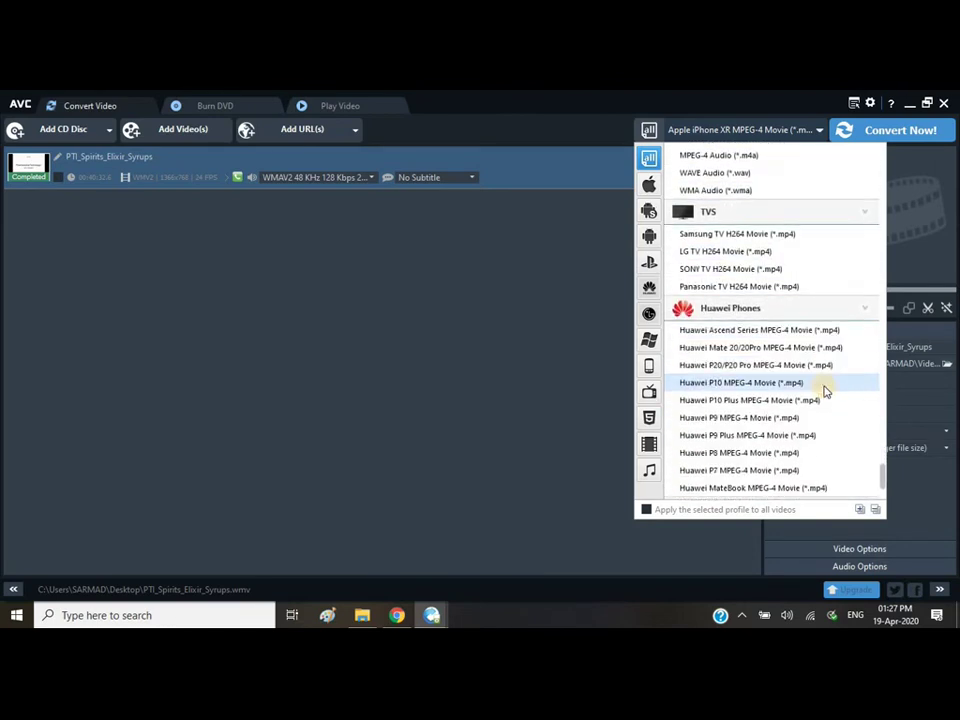
{"action": "scroll", "coordinate": [826, 391], "scroll_direction": "down", "scroll_amount": 3}
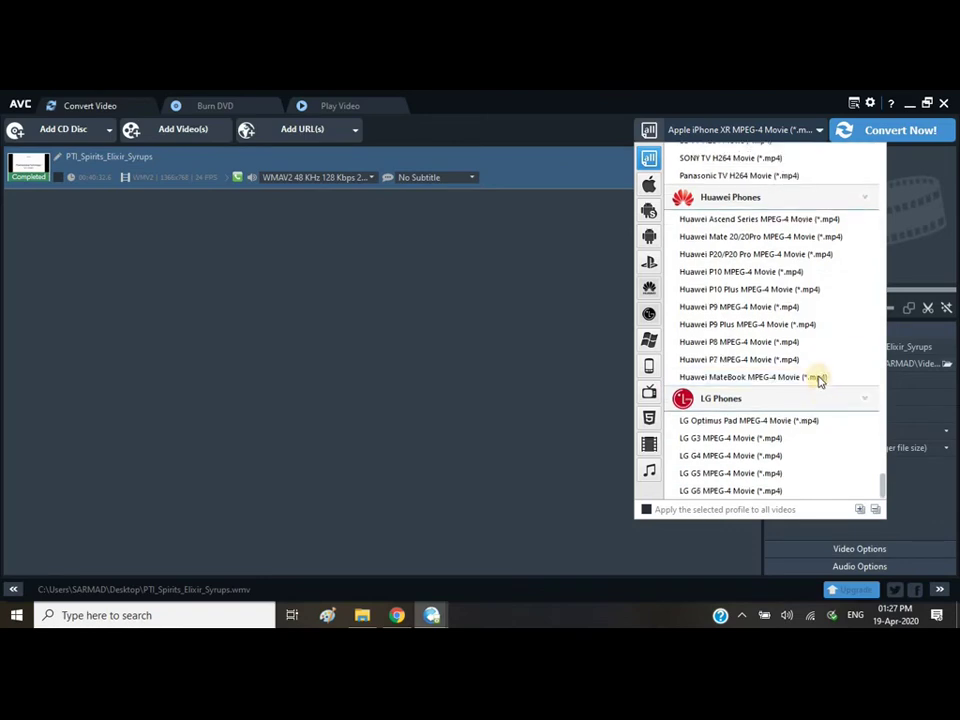
Step: Return to the beginning of the profile list and examine the Apple, Samsung and Android phone and tablet profiles again
{"action": "scroll", "coordinate": [817, 377], "scroll_direction": "up", "scroll_amount": 12}
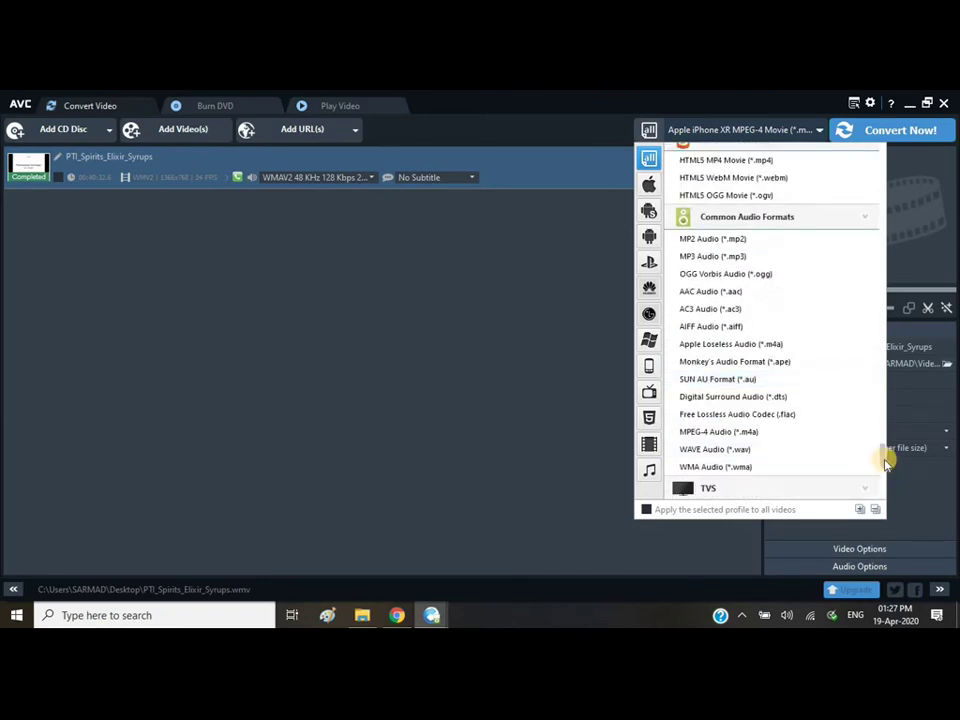
{"action": "scroll", "coordinate": [879, 285], "scroll_direction": "up", "scroll_amount": 20}
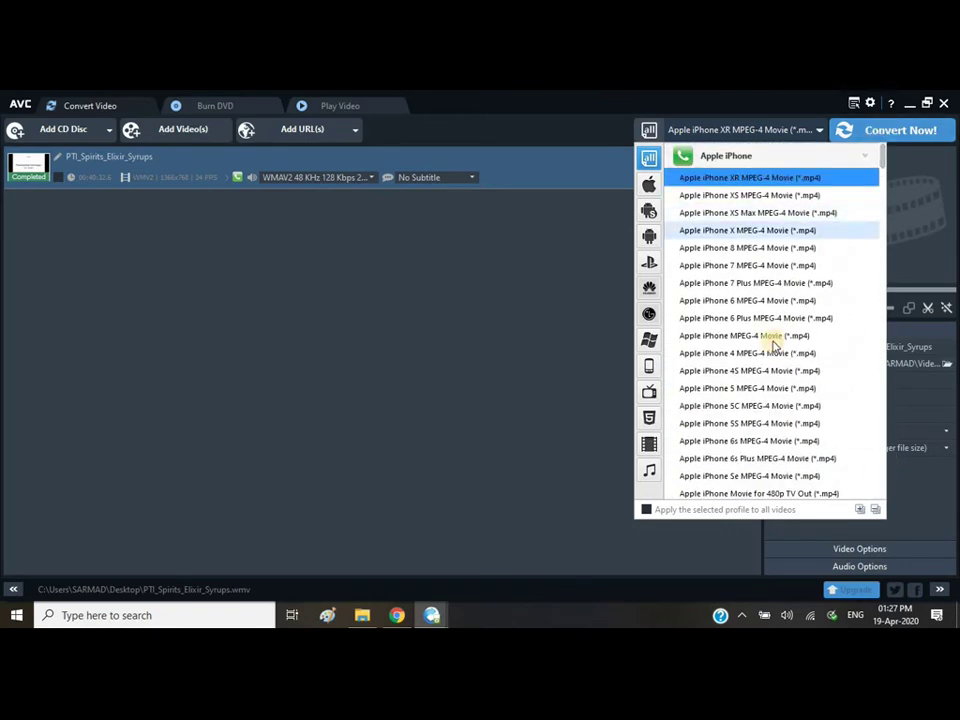
{"action": "scroll", "coordinate": [810, 390], "scroll_direction": "down", "scroll_amount": 6}
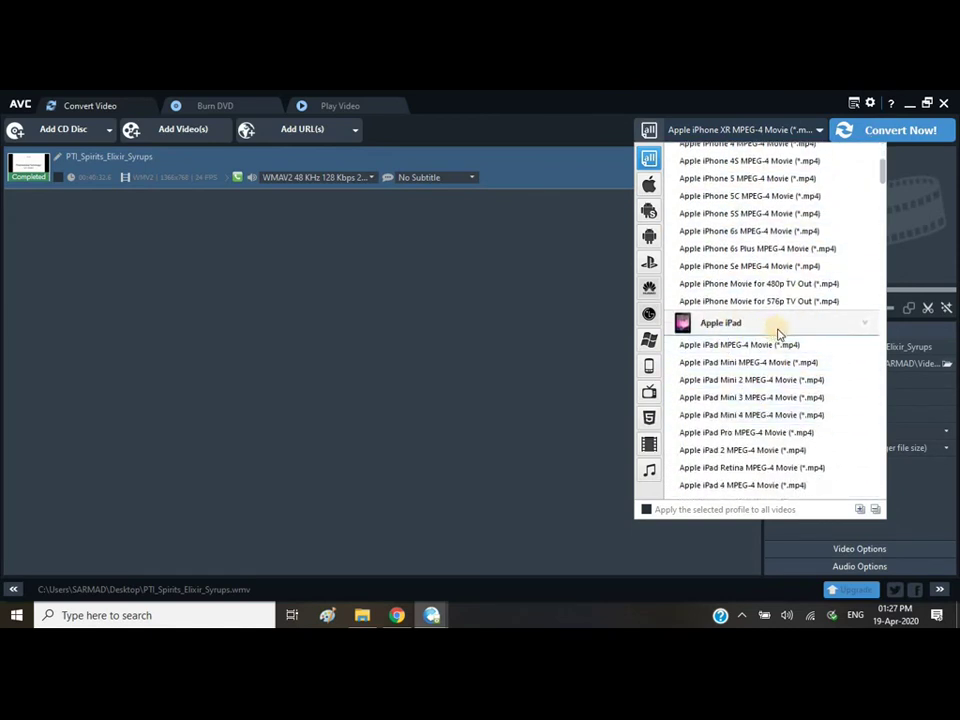
{"action": "scroll", "coordinate": [778, 333], "scroll_direction": "down", "scroll_amount": 8}
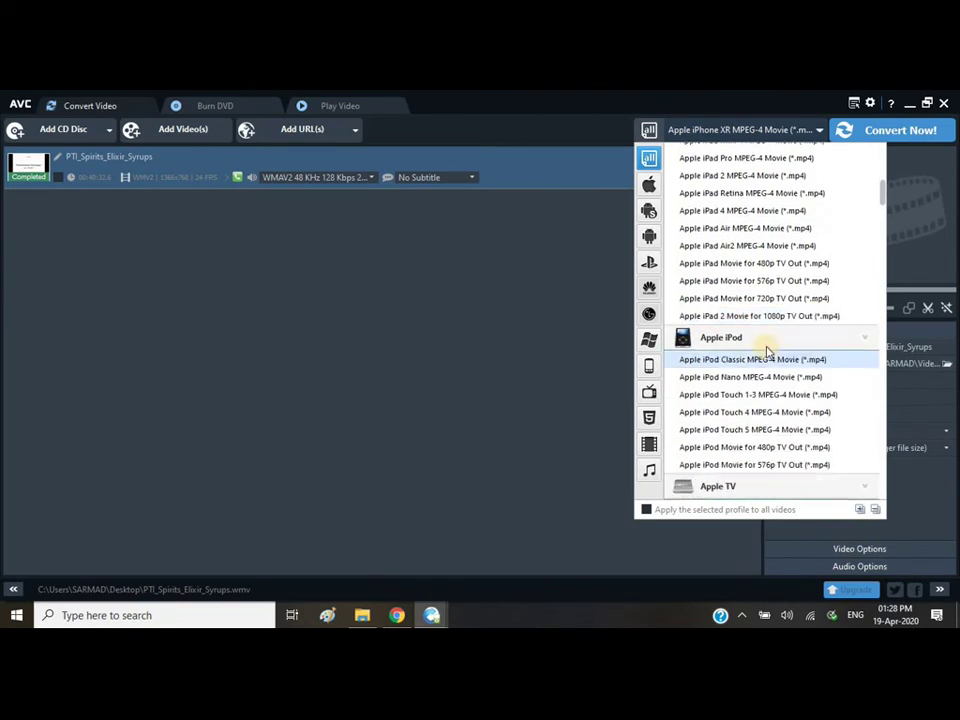
{"action": "scroll", "coordinate": [740, 330], "scroll_direction": "down", "scroll_amount": 1}
{"action": "scroll", "coordinate": [820, 366], "scroll_direction": "down", "scroll_amount": 5}
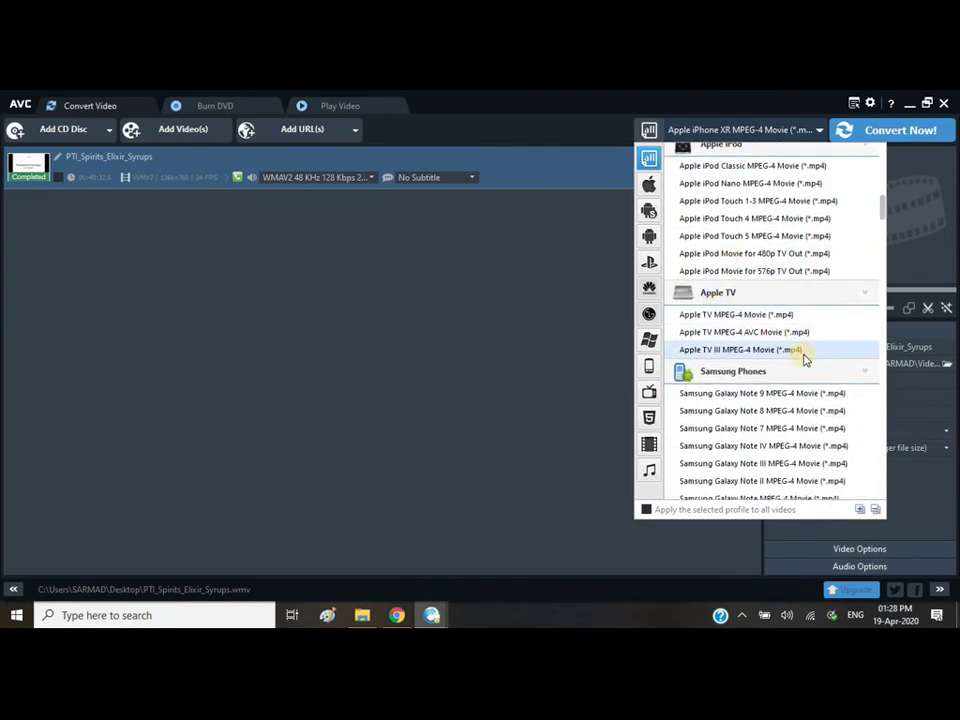
{"action": "scroll", "coordinate": [770, 320], "scroll_direction": "down", "scroll_amount": 3}
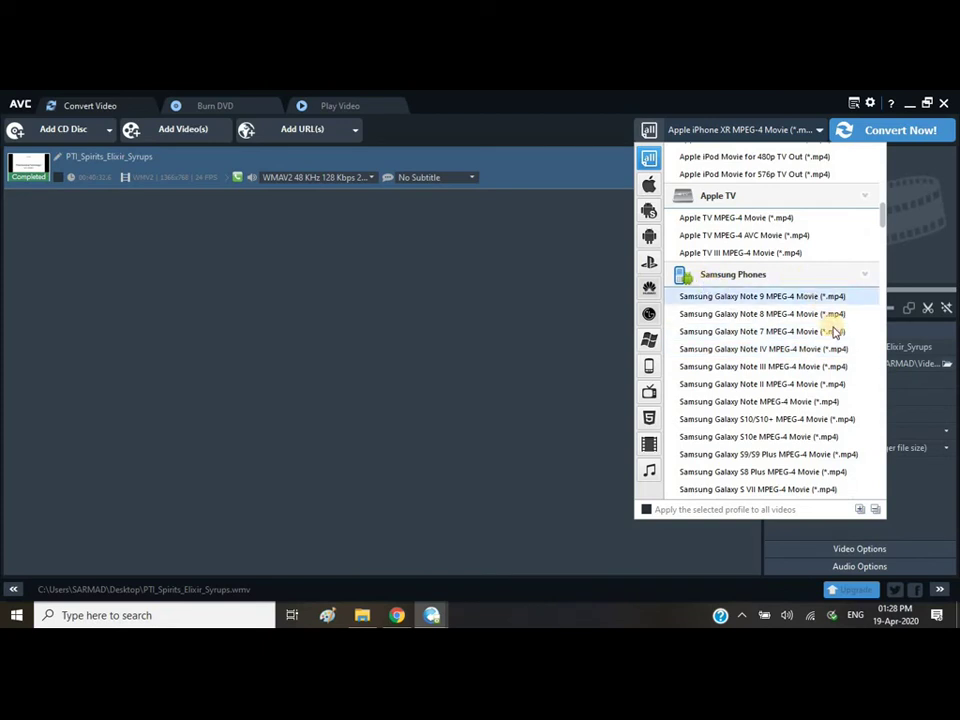
{"action": "scroll", "coordinate": [815, 335], "scroll_direction": "down", "scroll_amount": 5}
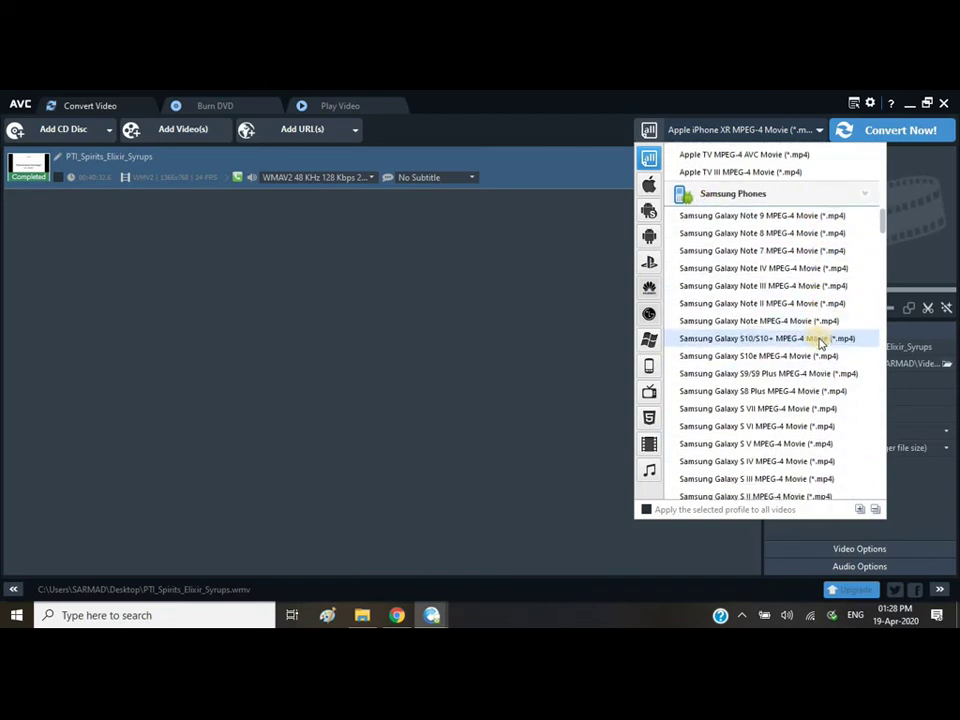
{"action": "scroll", "coordinate": [818, 365], "scroll_direction": "down", "scroll_amount": 5}
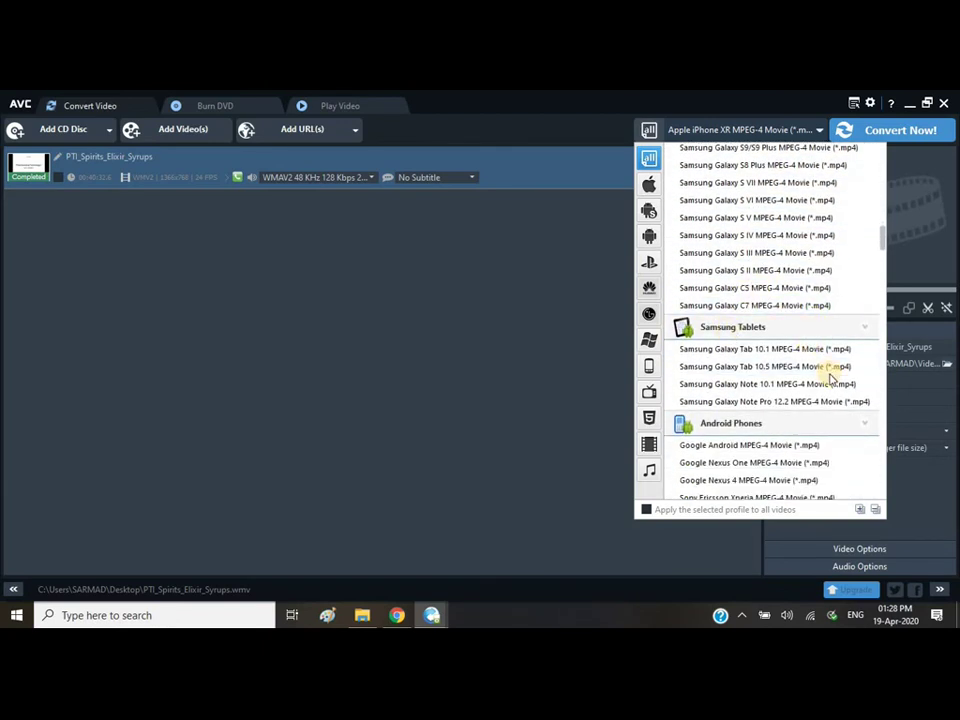
{"action": "scroll", "coordinate": [843, 407], "scroll_direction": "down", "scroll_amount": 5}
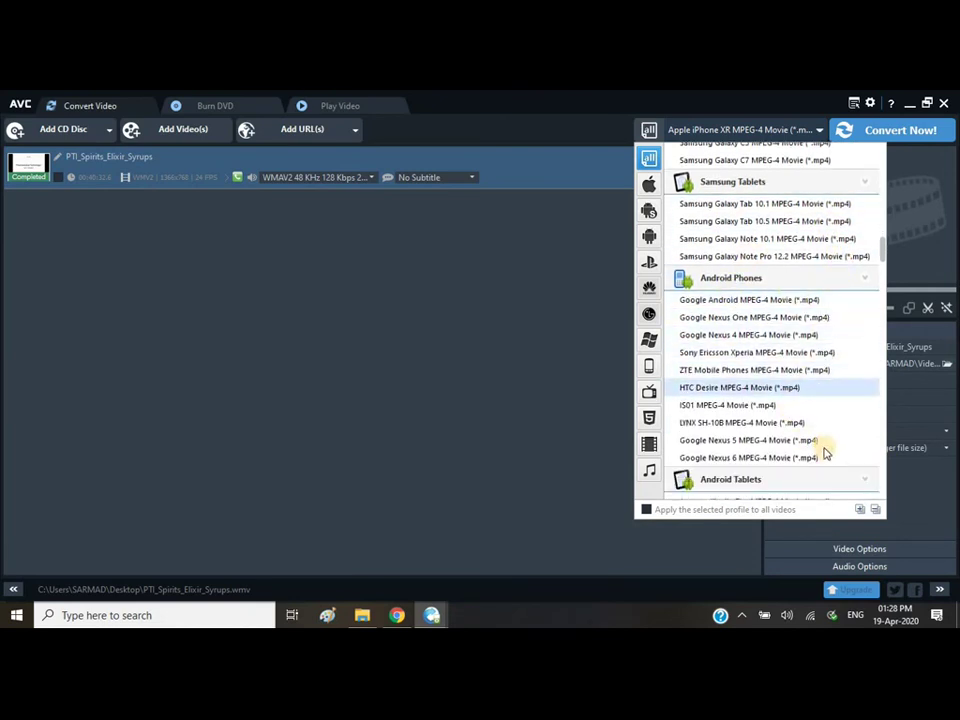
{"action": "scroll", "coordinate": [822, 349], "scroll_direction": "down", "scroll_amount": 6}
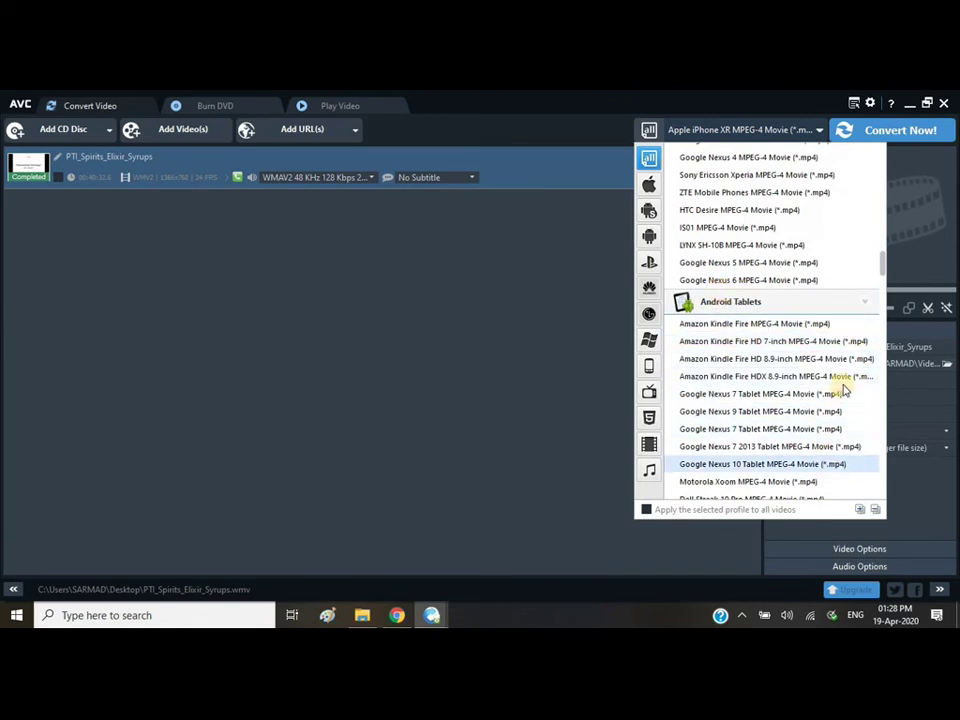
{"action": "scroll", "coordinate": [775, 388], "scroll_direction": "down", "scroll_amount": 3}
{"action": "scroll", "coordinate": [843, 404], "scroll_direction": "down", "scroll_amount": 6}
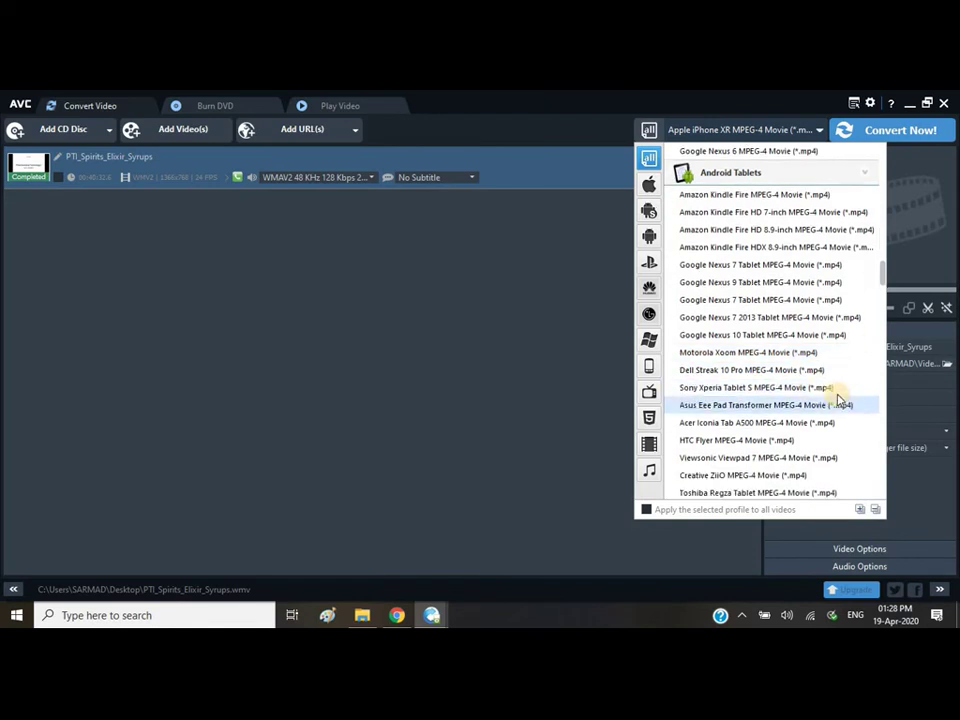
Step: Examine the Roku Box, Sony PS4, PS3, PSP and Walkman, Archos, Creative Zen, iRiver and Sandisk Sansa profiles
{"action": "scroll", "coordinate": [815, 400], "scroll_direction": "down", "scroll_amount": 2}
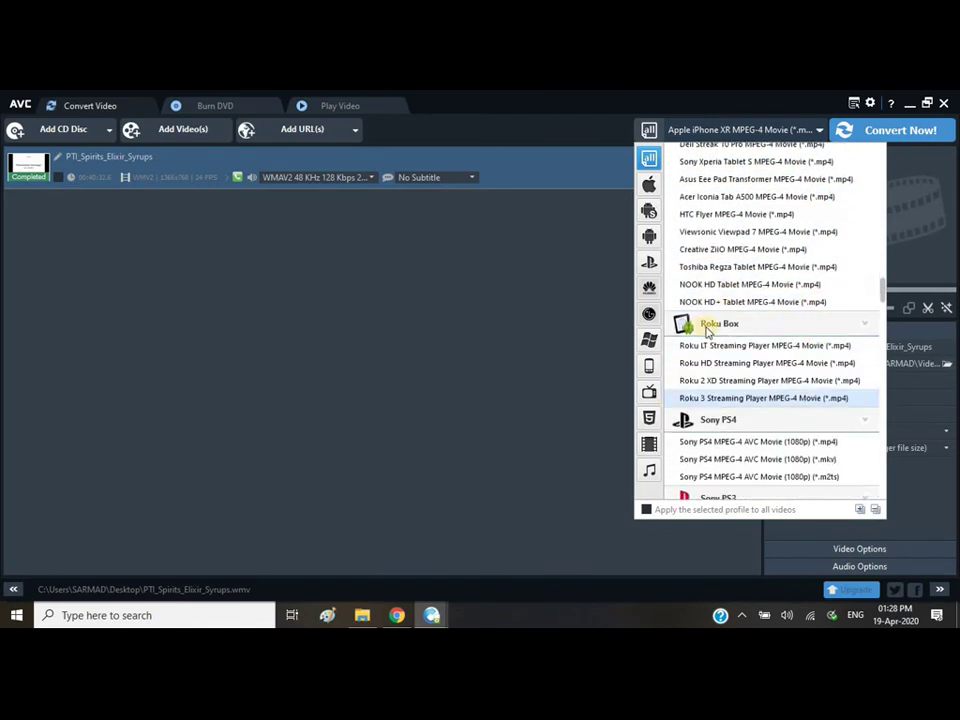
{"action": "scroll", "coordinate": [835, 388], "scroll_direction": "down", "scroll_amount": 3}
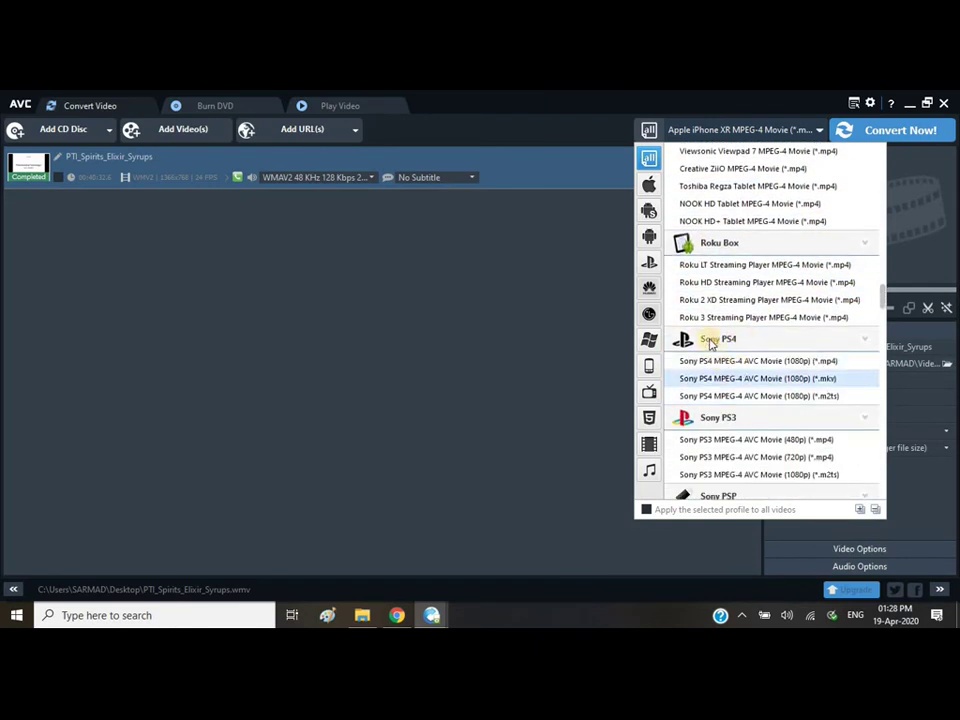
{"action": "scroll", "coordinate": [784, 388], "scroll_direction": "down", "scroll_amount": 3}
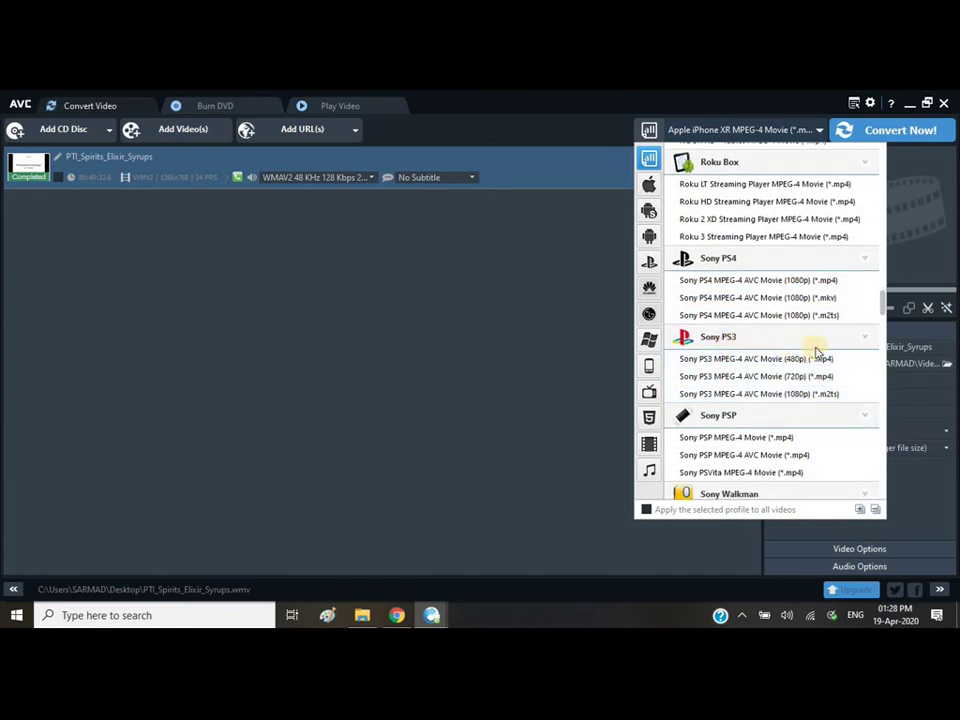
{"action": "scroll", "coordinate": [815, 352], "scroll_direction": "down", "scroll_amount": 4}
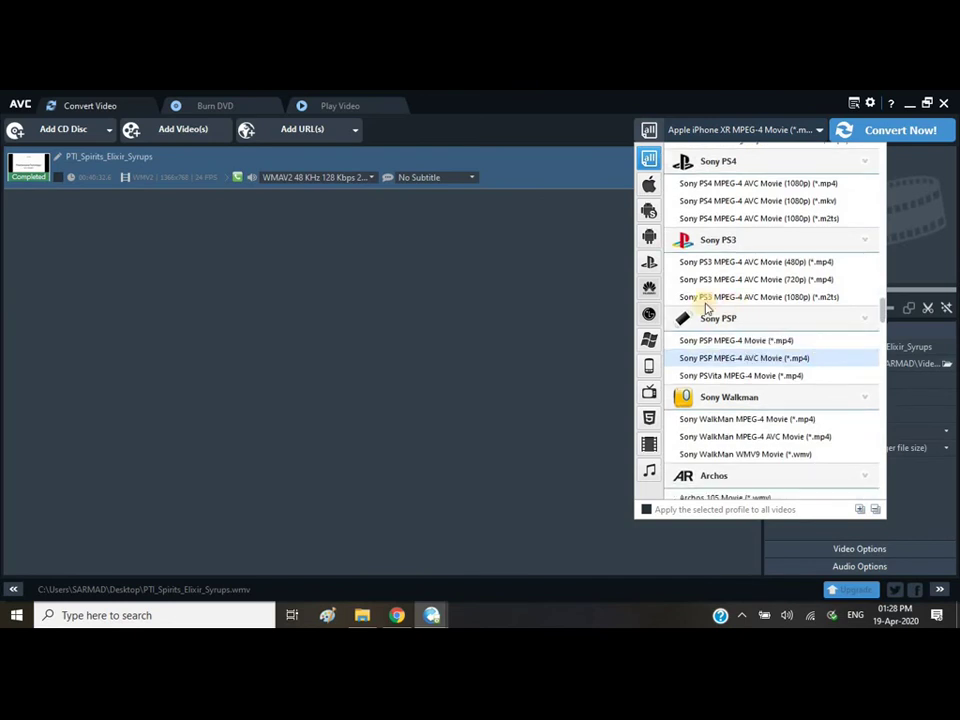
{"action": "scroll", "coordinate": [808, 371], "scroll_direction": "down", "scroll_amount": 4}
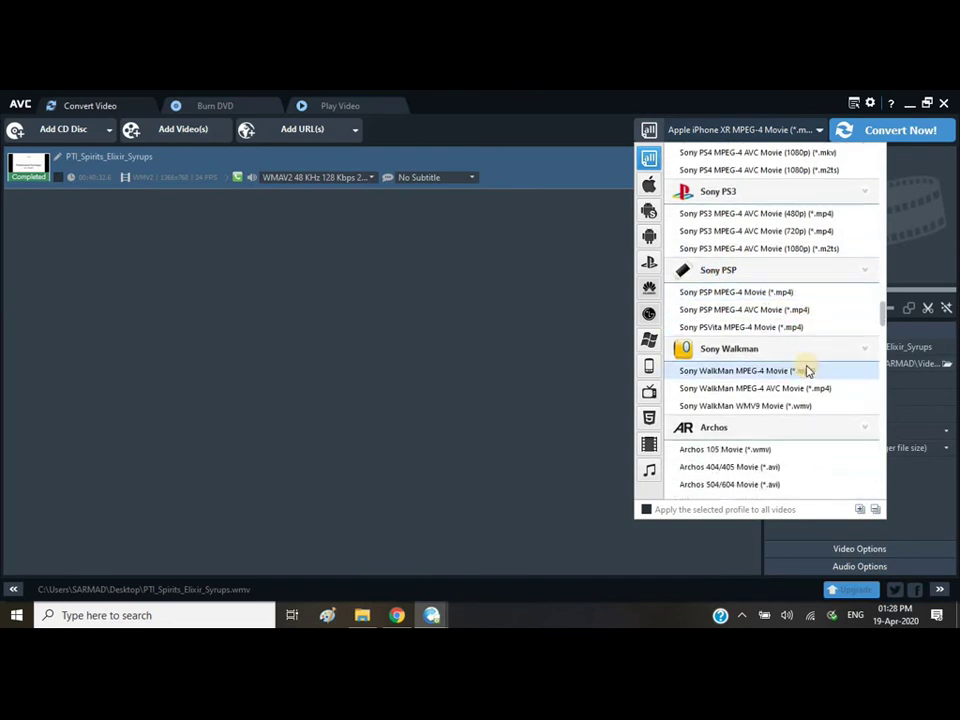
{"action": "scroll", "coordinate": [810, 370], "scroll_direction": "down", "scroll_amount": 1}
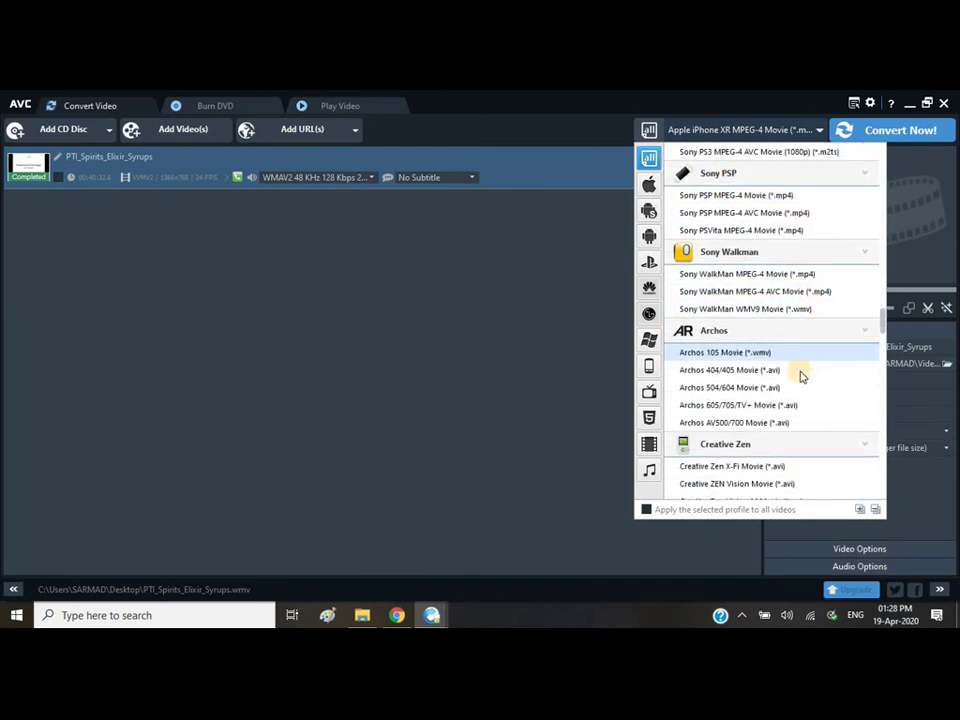
{"action": "scroll", "coordinate": [797, 332], "scroll_direction": "down", "scroll_amount": 3}
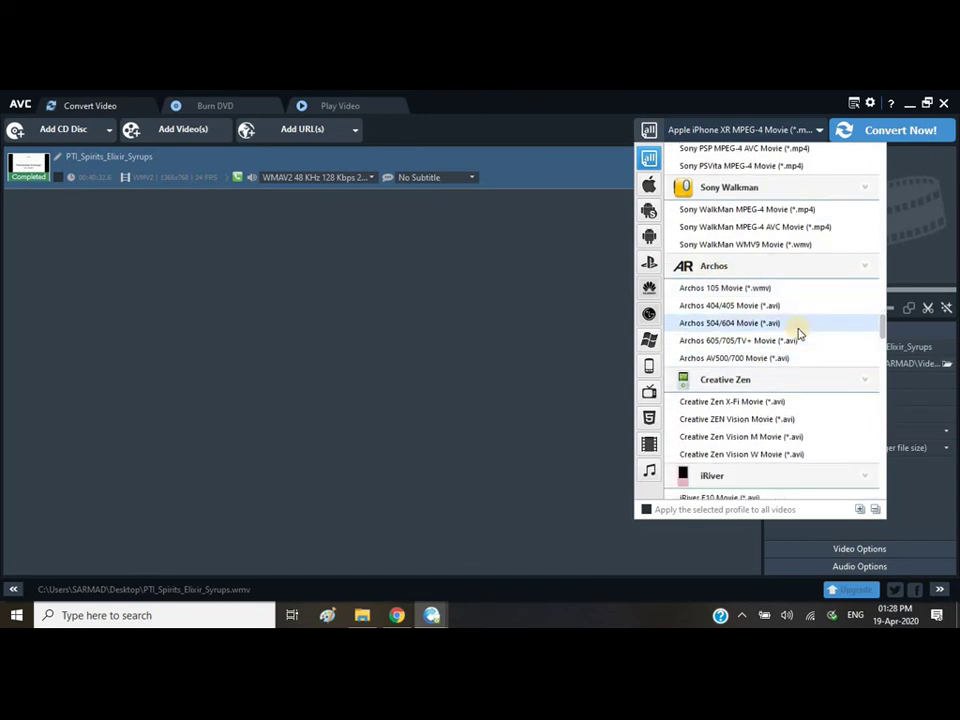
{"action": "scroll", "coordinate": [780, 332], "scroll_direction": "down", "scroll_amount": 2}
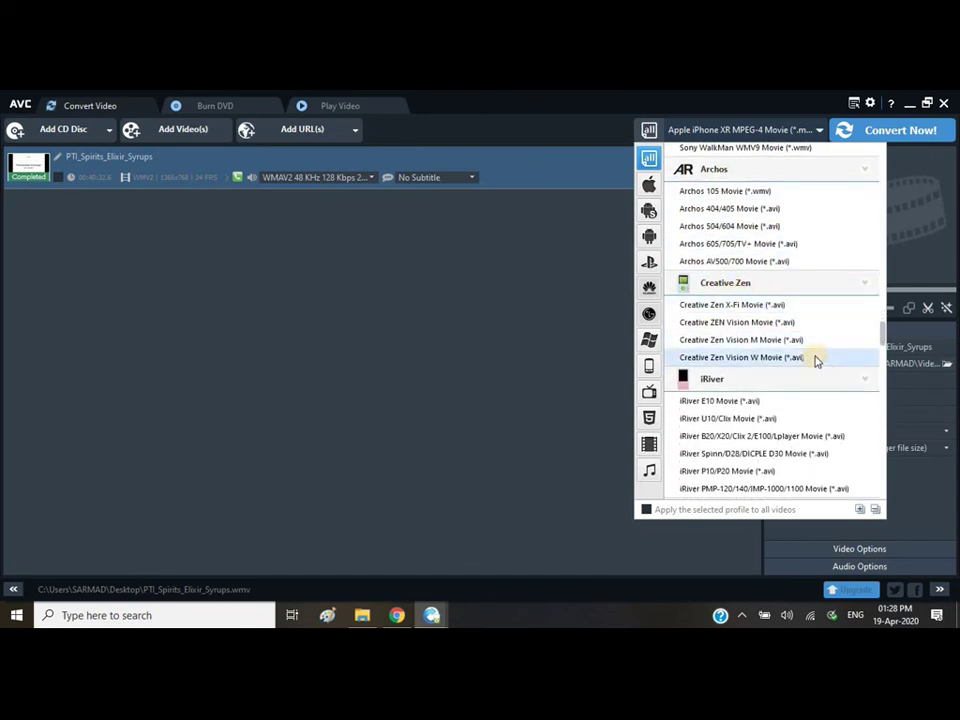
{"action": "scroll", "coordinate": [770, 340], "scroll_direction": "down", "scroll_amount": 3}
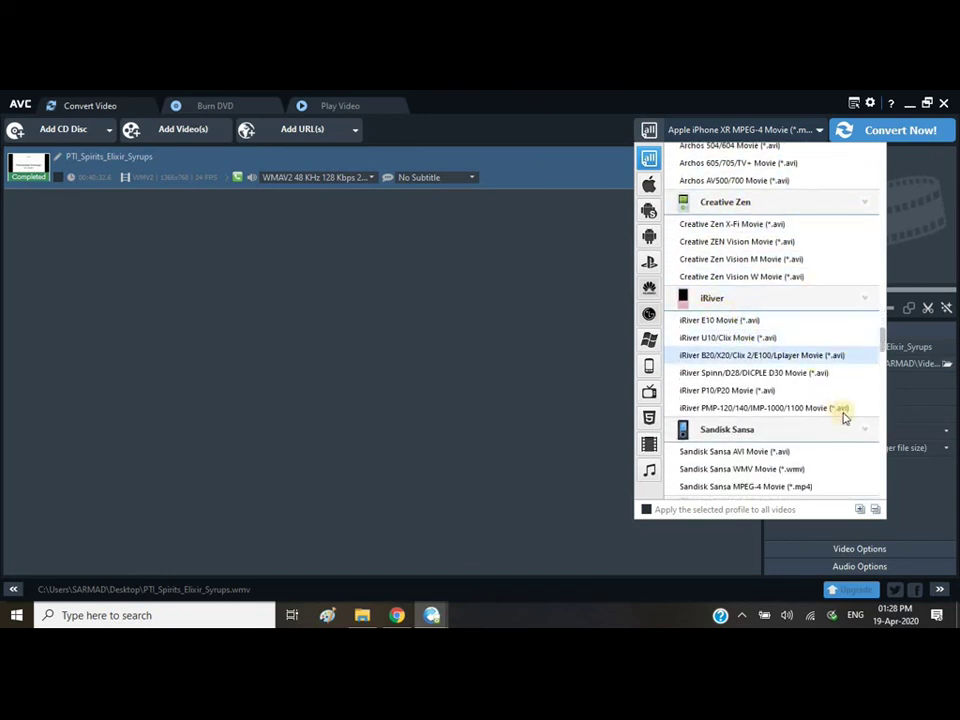
{"action": "scroll", "coordinate": [816, 396], "scroll_direction": "down", "scroll_amount": 4}
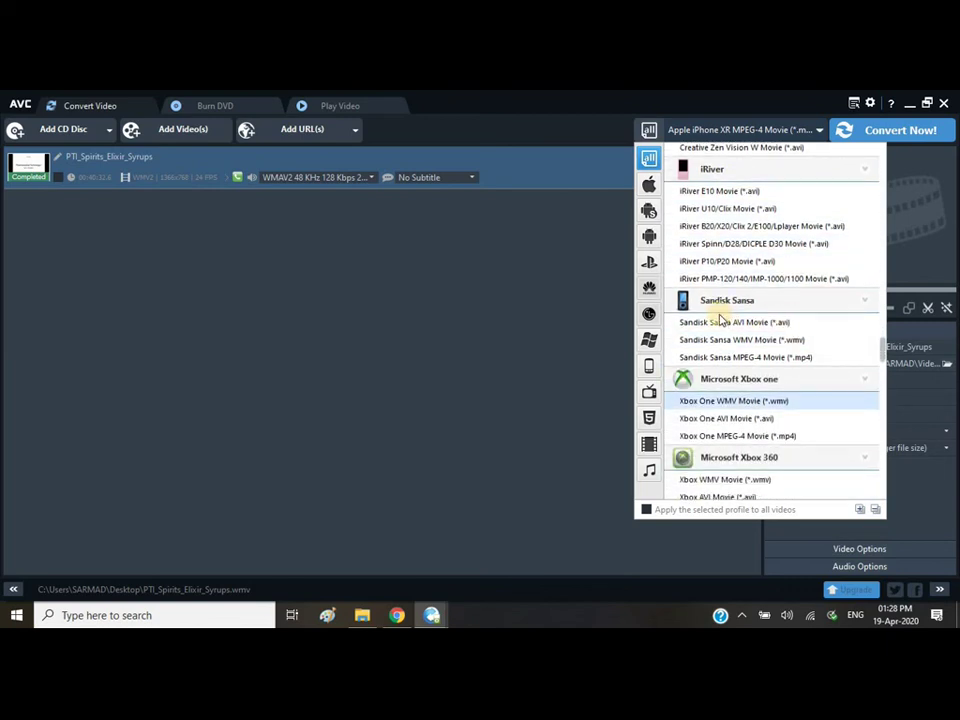
Step: Examine the Xbox, Windows Mobile, Zune, Nintendo Wii, mobile phone, BlackBerry, Nokia and Flash Video profiles
{"action": "scroll", "coordinate": [808, 333], "scroll_direction": "down", "scroll_amount": 3}
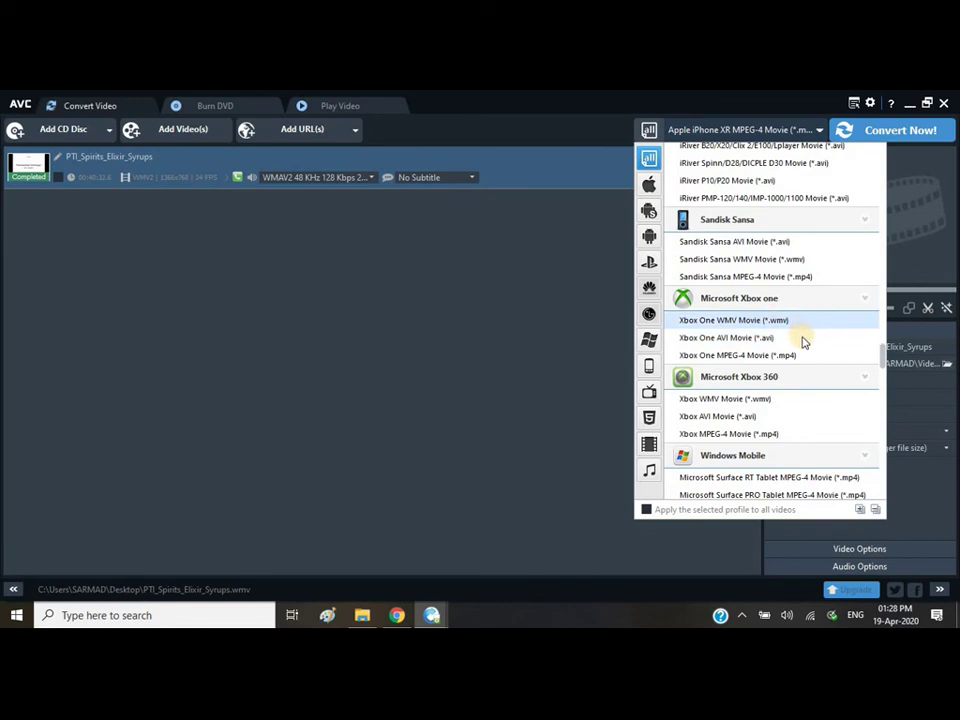
{"action": "scroll", "coordinate": [804, 342], "scroll_direction": "down", "scroll_amount": 3}
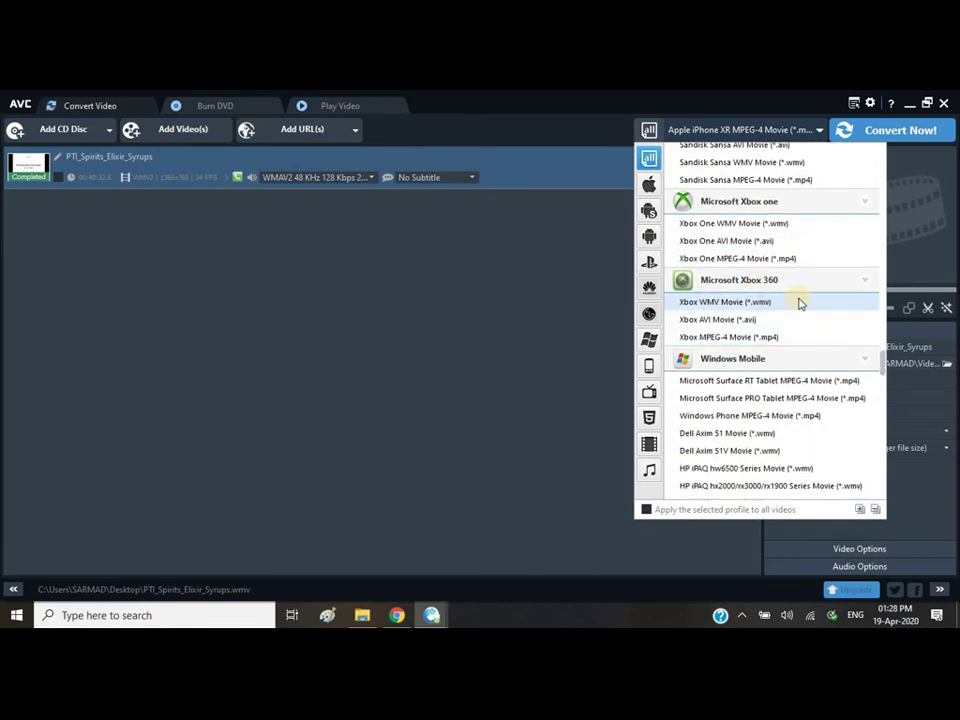
{"action": "scroll", "coordinate": [800, 302], "scroll_direction": "down", "scroll_amount": 3}
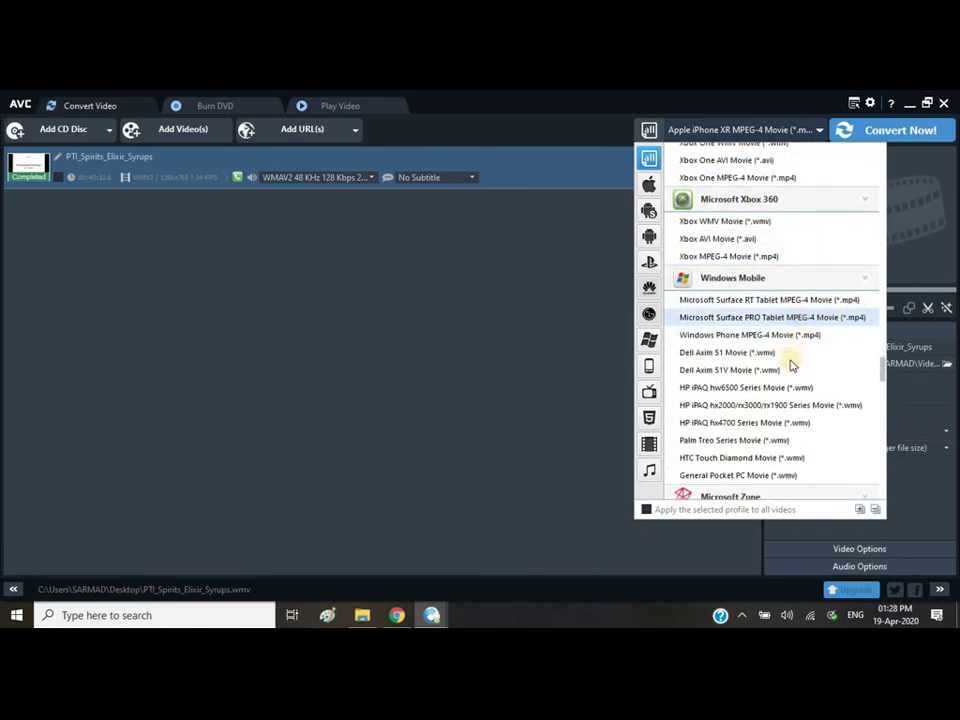
{"action": "scroll", "coordinate": [835, 428], "scroll_direction": "down", "scroll_amount": 5}
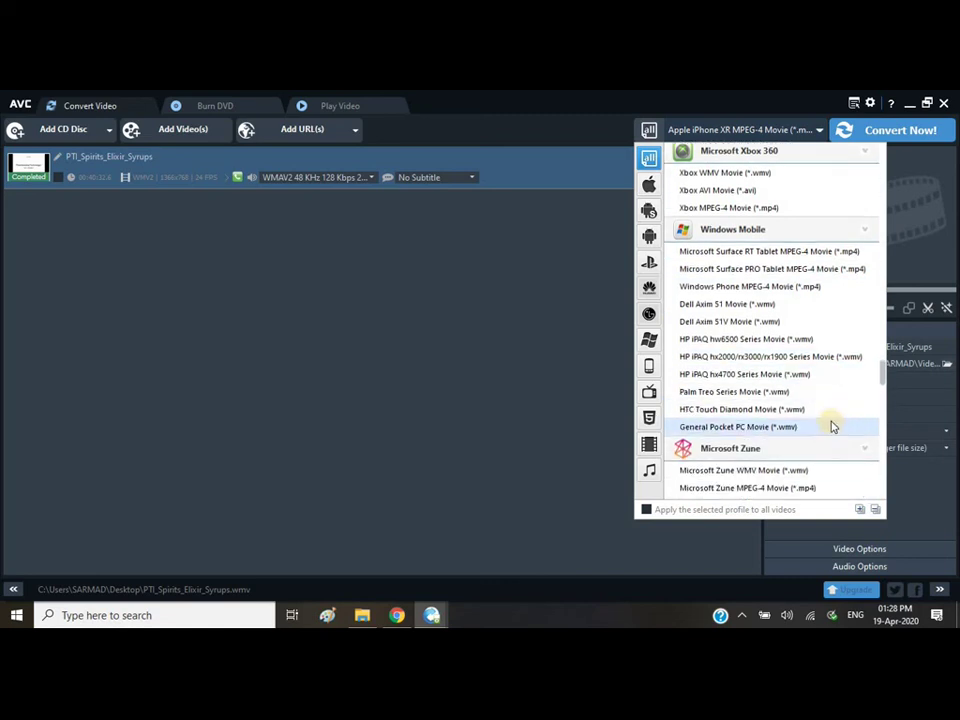
{"action": "scroll", "coordinate": [827, 402], "scroll_direction": "down", "scroll_amount": 3}
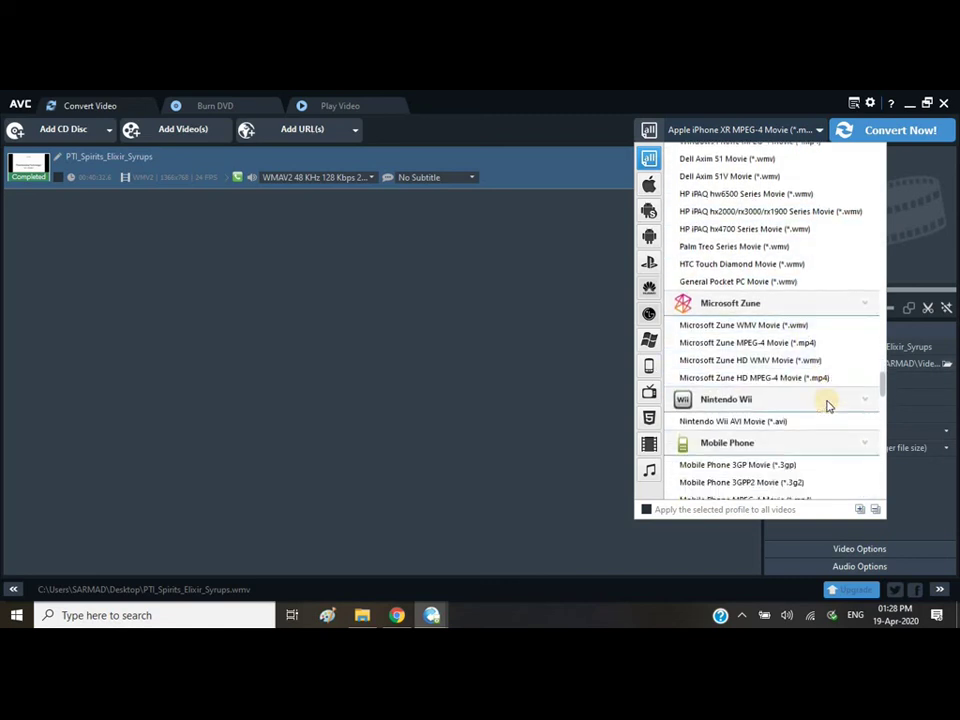
{"action": "scroll", "coordinate": [828, 368], "scroll_direction": "down", "scroll_amount": 2}
{"action": "scroll", "coordinate": [829, 366], "scroll_direction": "down", "scroll_amount": 3}
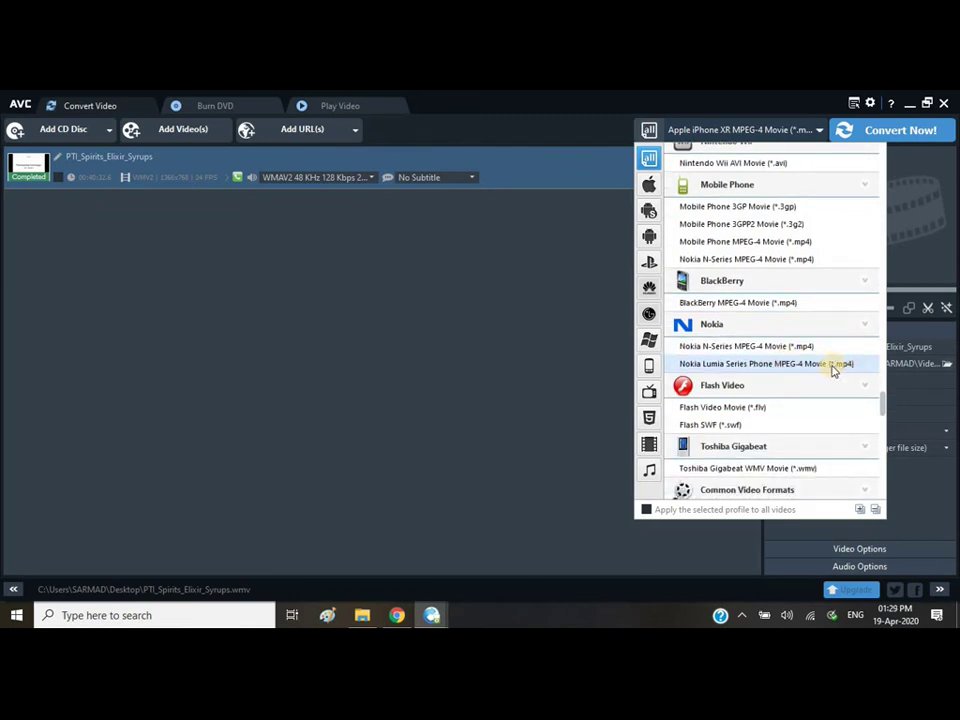
{"action": "scroll", "coordinate": [833, 369], "scroll_direction": "down", "scroll_amount": 1}
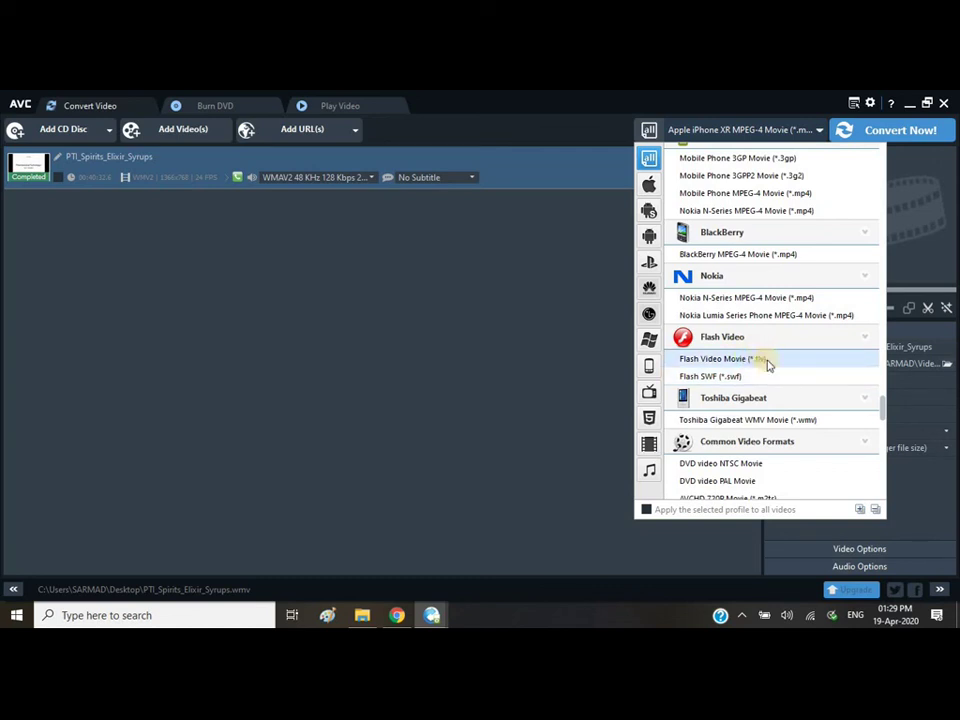
Step: Close the output profile list without choosing another profile and leave the converter window for the desktop
{"action": "left_click", "coordinate": [526, 348]}
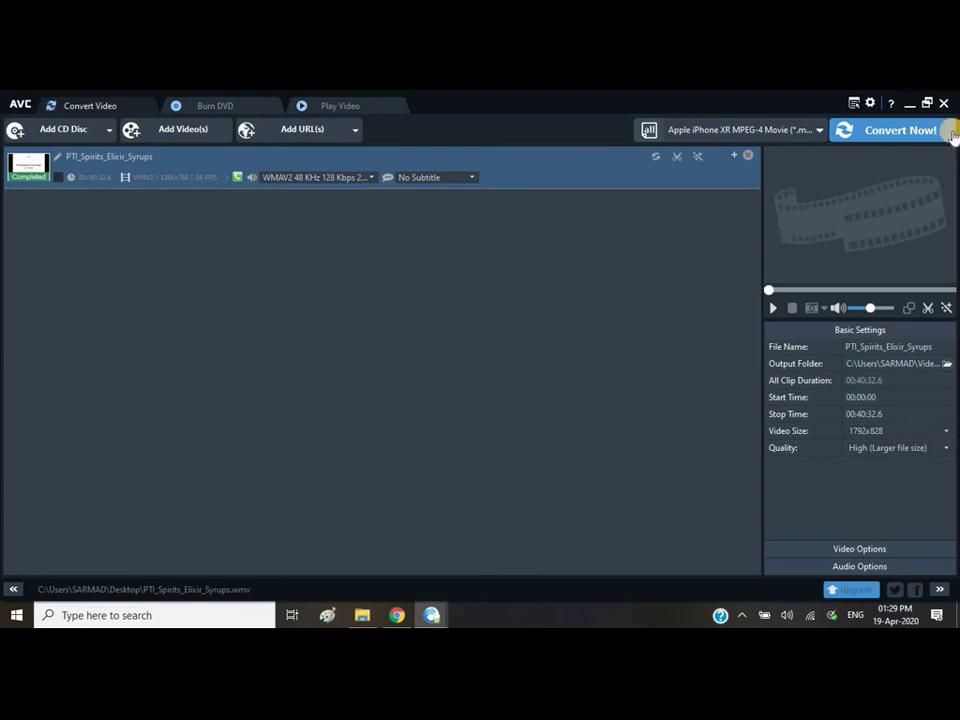
{"action": "left_click", "coordinate": [905, 132]}
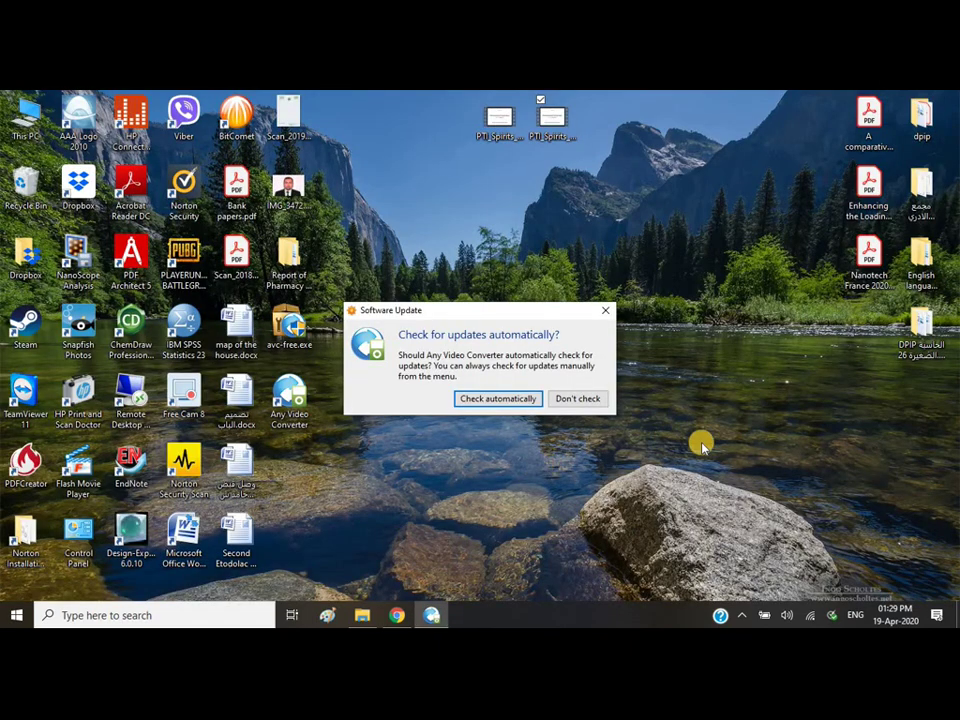